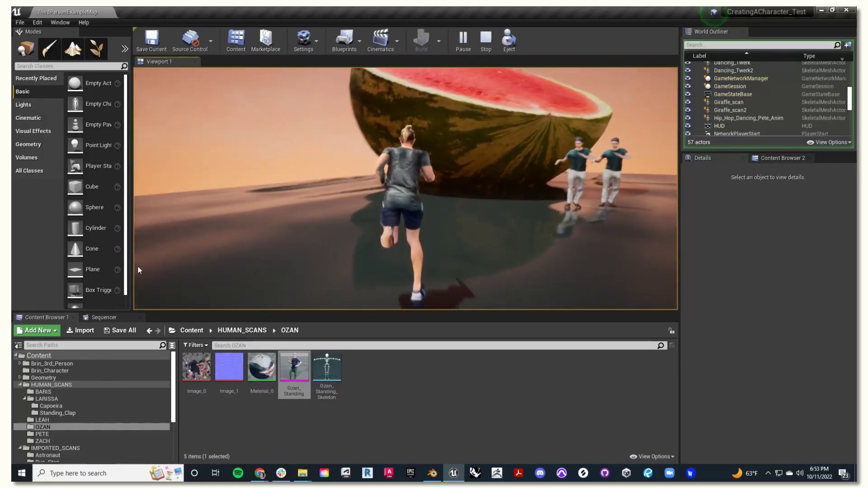
Stop the running play session and play the level again
{"action": "key", "text": "Escape"}
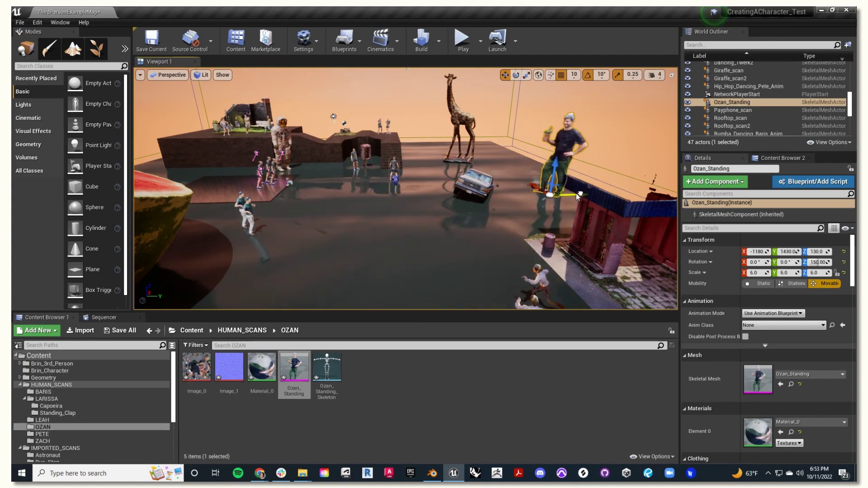
{"action": "key", "text": "alt+p"}
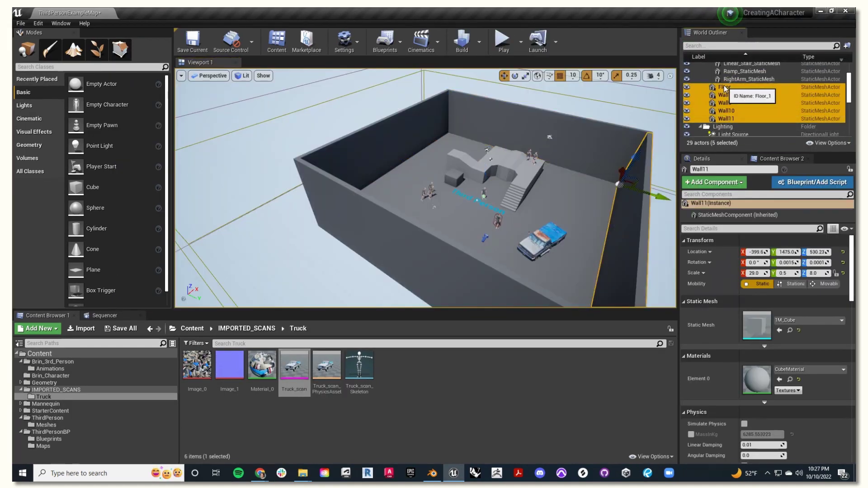
Delete the floor and the four surrounding walls, and select the Third Person text in the level
{"action": "key", "text": "Delete"}
{"action": "scroll", "coordinate": [543, 174], "scroll_direction": "up", "scroll_amount": 2}
{"action": "left_click", "coordinate": [506, 192]}
{"action": "scroll", "coordinate": [502, 193], "scroll_direction": "up", "scroll_amount": 3}
{"action": "left_click", "coordinate": [499, 194]}
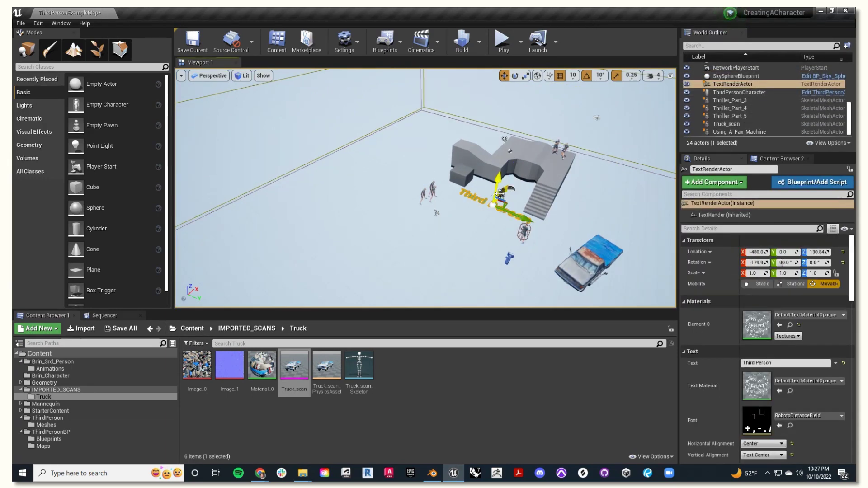
{"action": "left_click_drag", "start_coordinate": [54, 84], "coordinate": [453, 204]}
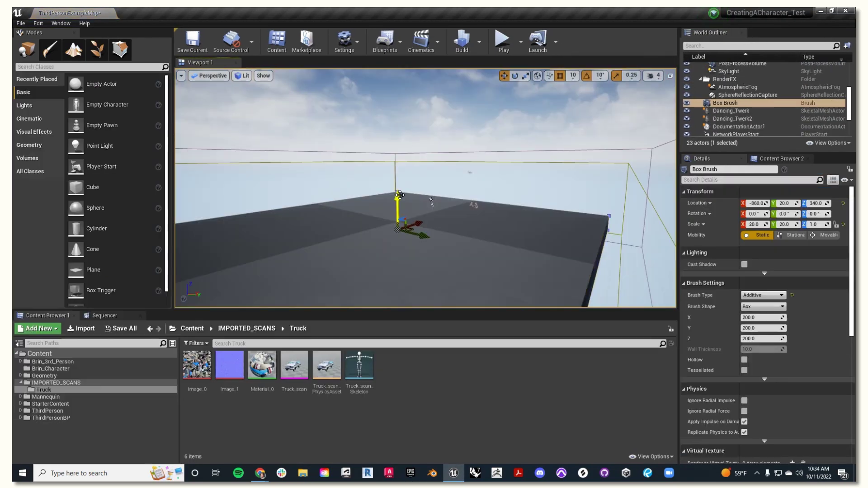
{"action": "scroll", "coordinate": [387, 247], "scroll_direction": "down", "scroll_amount": 3}
{"action": "scroll", "coordinate": [387, 247], "scroll_direction": "up", "scroll_amount": 2}
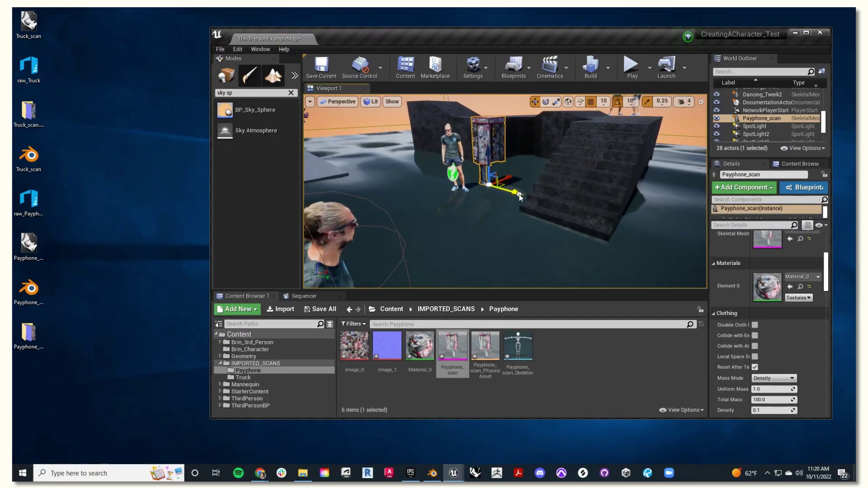
Activate the rotate tool for the selected payphone scan
{"action": "scroll", "coordinate": [509, 174], "scroll_direction": "up", "scroll_amount": 3}
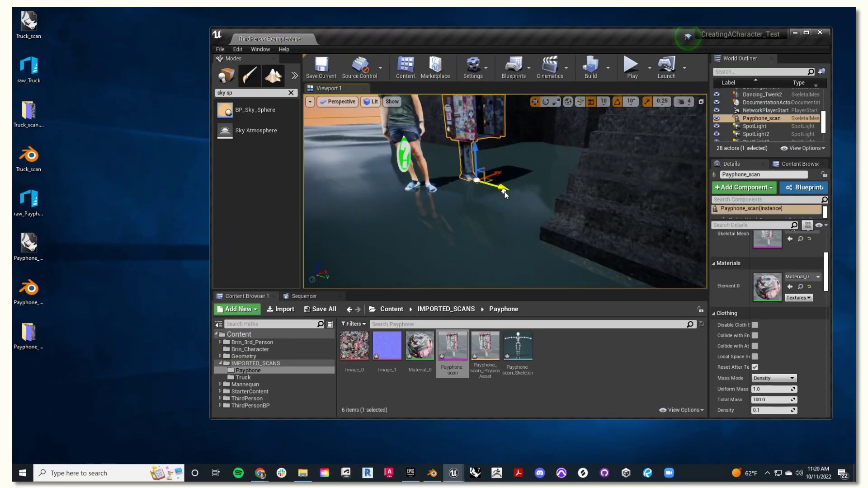
{"action": "left_click", "coordinate": [546, 101]}
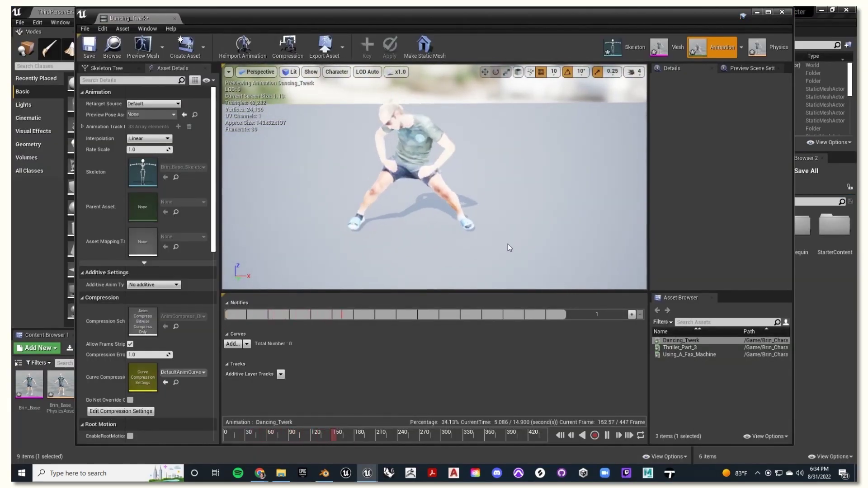
Close the ThirdPersonCharacter blueprint editor and activate the move tool in the level
{"action": "scroll", "coordinate": [513, 227], "scroll_direction": "up", "scroll_amount": 3}
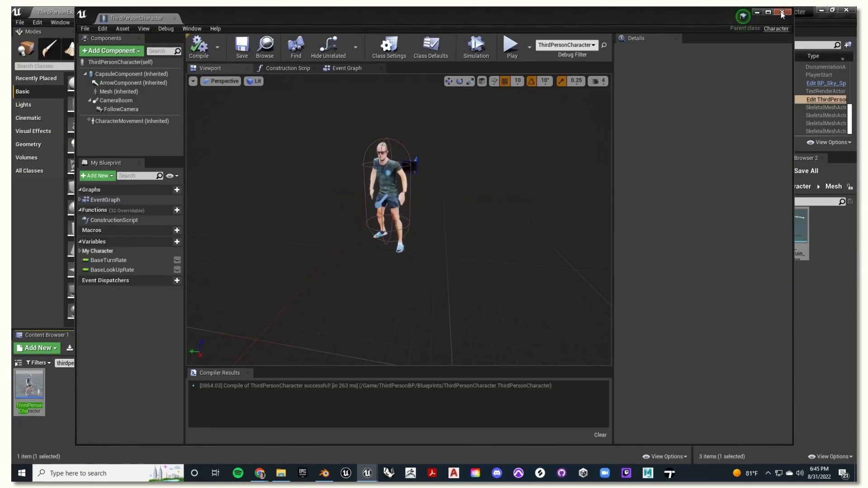
{"action": "left_click", "coordinate": [782, 13]}
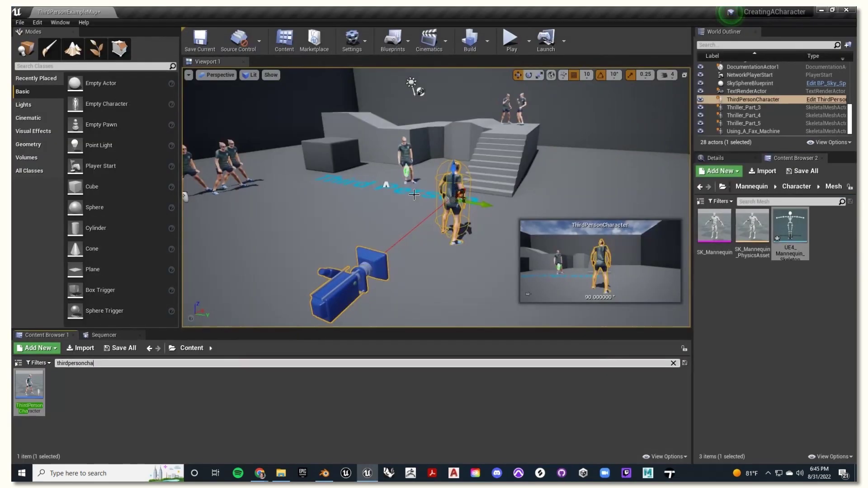
{"action": "key", "text": "w"}
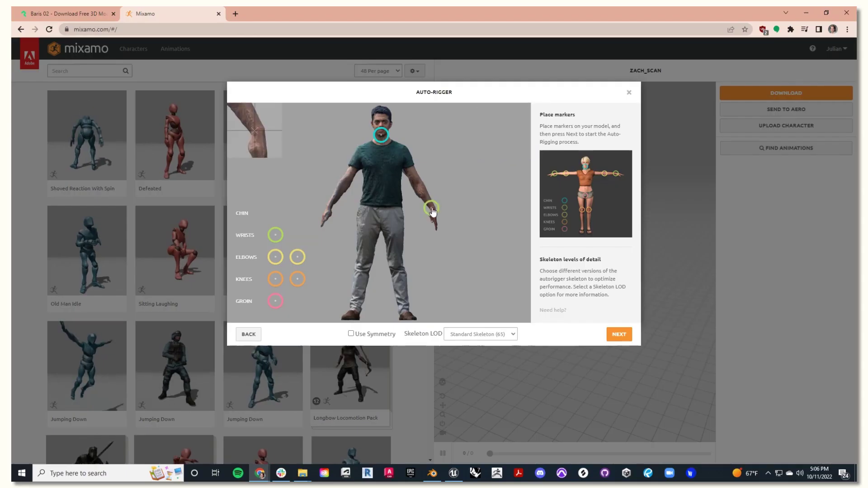
In Mixamo's Auto-Rigger, place the wrist, elbow, knee and groin markers on the scanned man and start the rigging
{"action": "left_click_drag", "start_coordinate": [432, 208], "coordinate": [430, 205]}
{"action": "left_click_drag", "start_coordinate": [275, 235], "coordinate": [330, 206]}
{"action": "mouse_move", "coordinate": [297, 257]}
{"action": "left_mouse_down"}
{"action": "mouse_move", "coordinate": [417, 185]}
{"action": "mouse_move", "coordinate": [350, 172]}
{"action": "mouse_move", "coordinate": [345, 183]}
{"action": "left_mouse_up"}
{"action": "mouse_move", "coordinate": [297, 279]}
{"action": "left_mouse_down"}
{"action": "mouse_move", "coordinate": [397, 269]}
{"action": "mouse_move", "coordinate": [363, 271]}
{"action": "left_mouse_up"}
{"action": "left_click_drag", "start_coordinate": [276, 301], "coordinate": [380, 226]}
{"action": "left_click", "coordinate": [619, 334]}
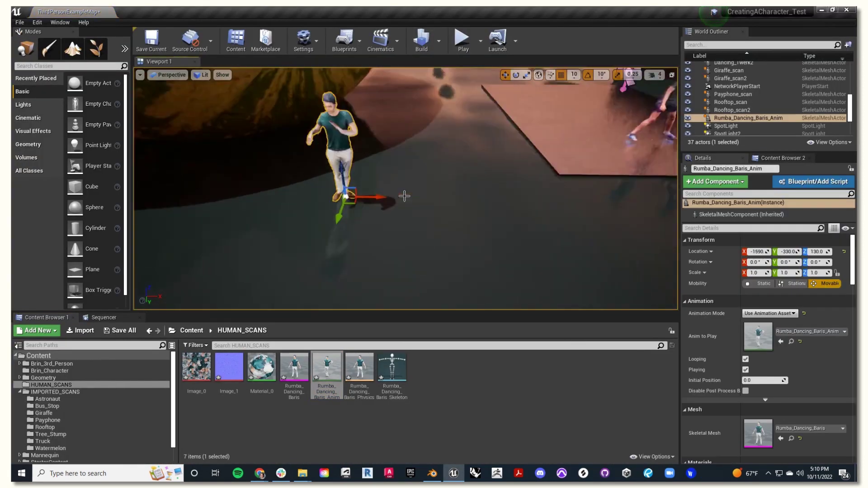
In Unreal Editor, duplicate the selected rumba dancing character along its X axis
{"action": "scroll", "coordinate": [404, 196], "scroll_direction": "up", "scroll_amount": 2}
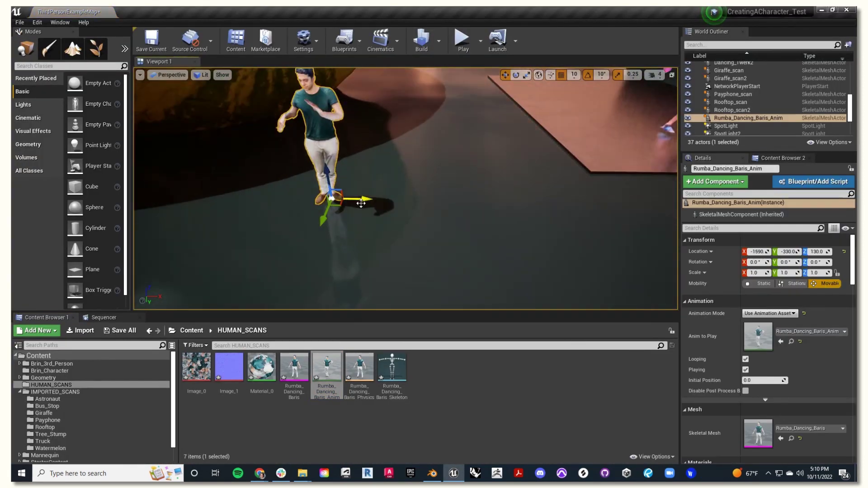
{"action": "scroll", "coordinate": [369, 200], "scroll_direction": "down", "scroll_amount": 3}
{"action": "left_click_drag", "start_coordinate": [384, 198], "coordinate": [427, 198], "text": "alt"}
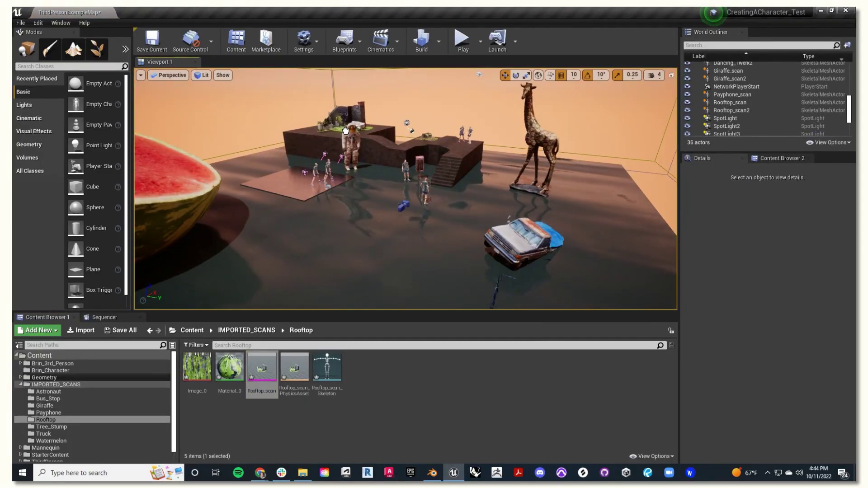
Focus on the rooftop scan in the level and look around its dancing characters in play mode
{"action": "left_click", "coordinate": [331, 121]}
{"action": "key", "text": "f"}
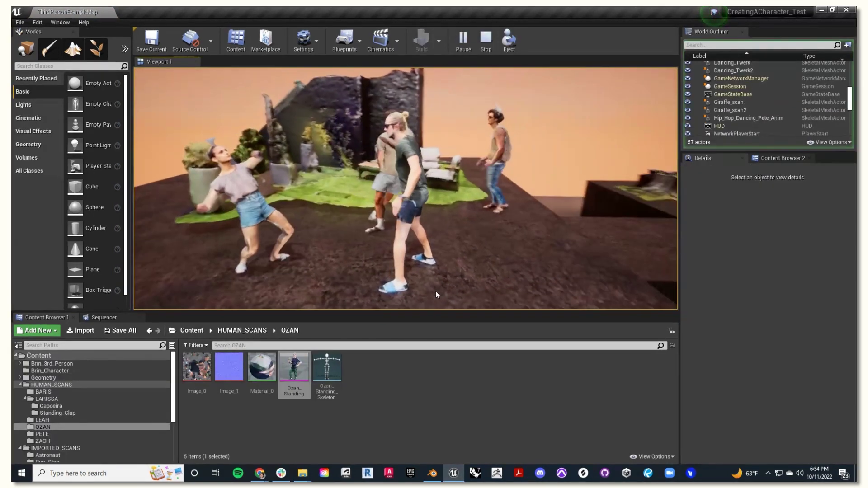
{"action": "left_click_drag", "start_coordinate": [436, 292], "coordinate": [523, 292]}
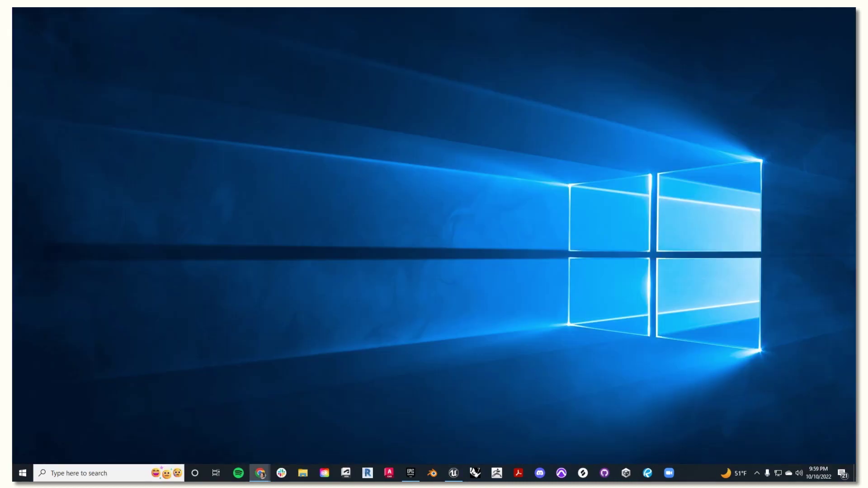
Open a new Chrome window, maximize it and go to the poly.cam website
{"action": "right_click", "coordinate": [263, 462]}
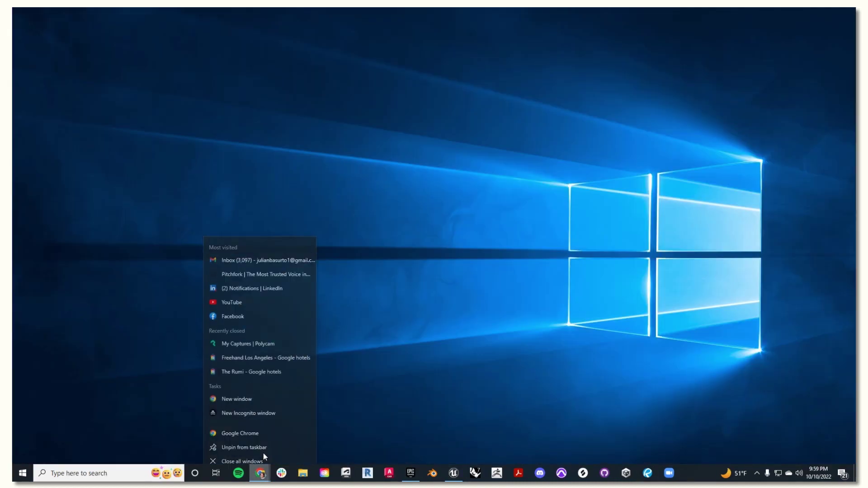
{"action": "left_click", "coordinate": [242, 390]}
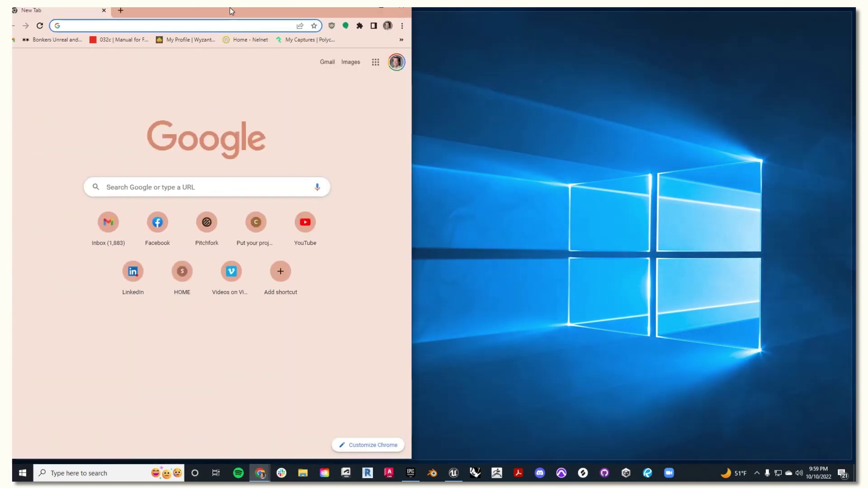
{"action": "double_click", "coordinate": [230, 8]}
{"action": "type", "text": "poly.c"}
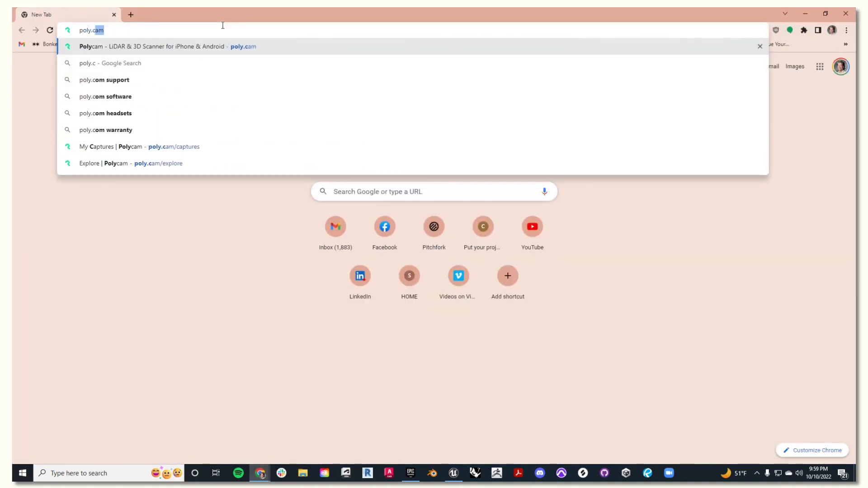
{"action": "key", "text": "Return"}
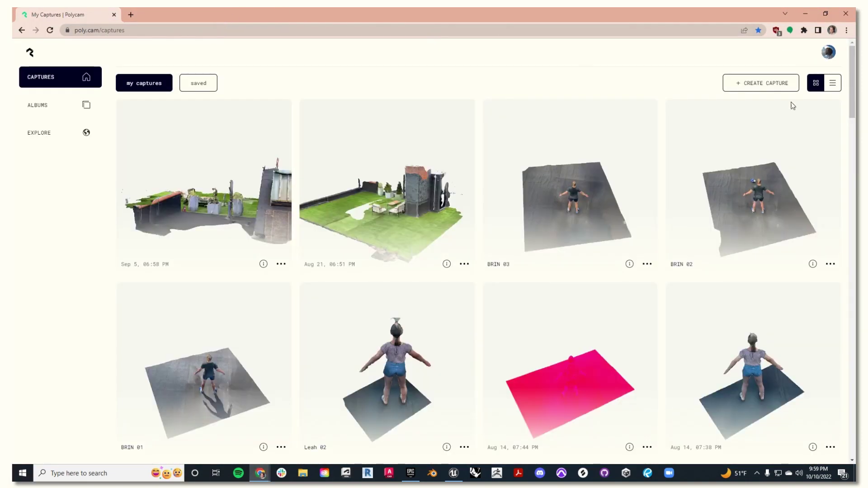
Open Polycam's Explore gallery and look through the most recent community captures
{"action": "left_click", "coordinate": [25, 135]}
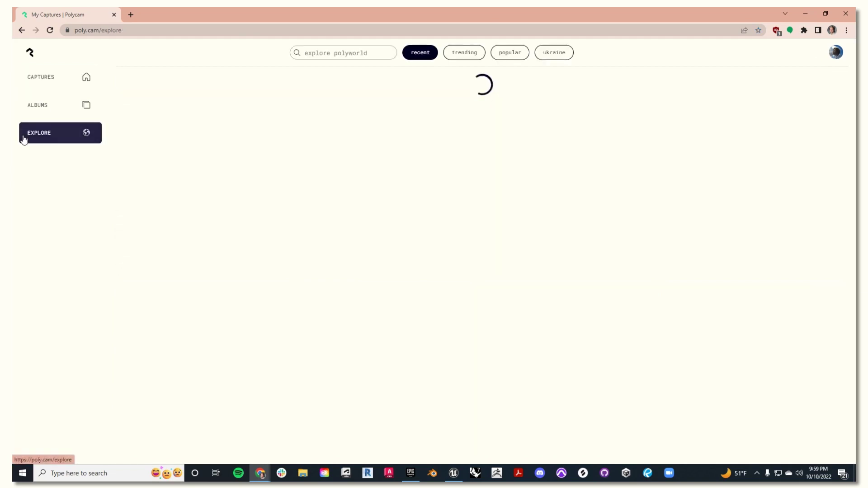
{"action": "scroll", "coordinate": [470, 172], "scroll_direction": "down", "scroll_amount": 3}
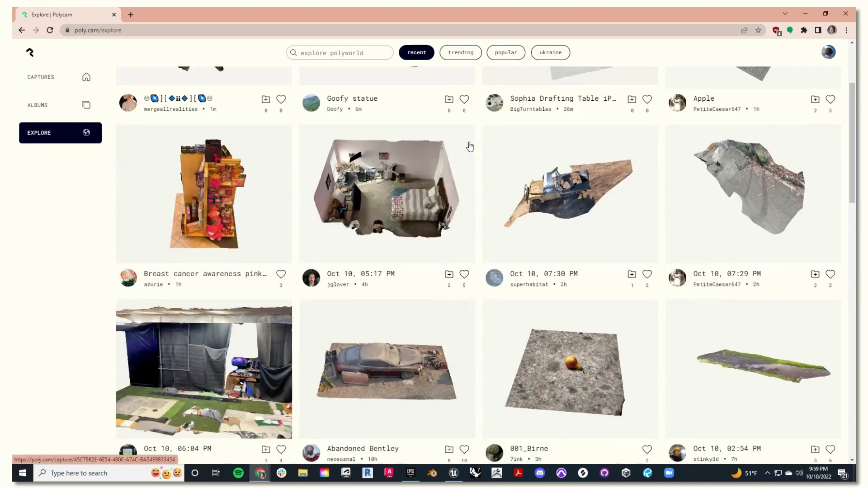
{"action": "scroll", "coordinate": [467, 145], "scroll_direction": "up", "scroll_amount": 3}
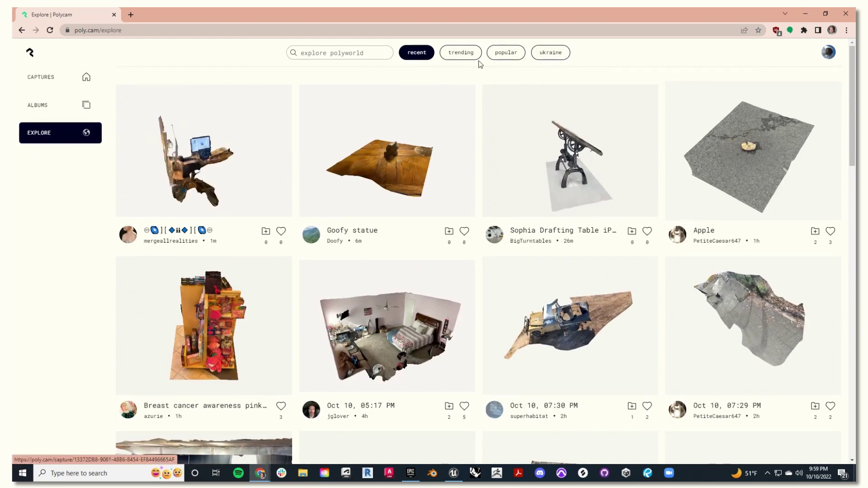
{"action": "scroll", "coordinate": [475, 135], "scroll_direction": "down", "scroll_amount": 18}
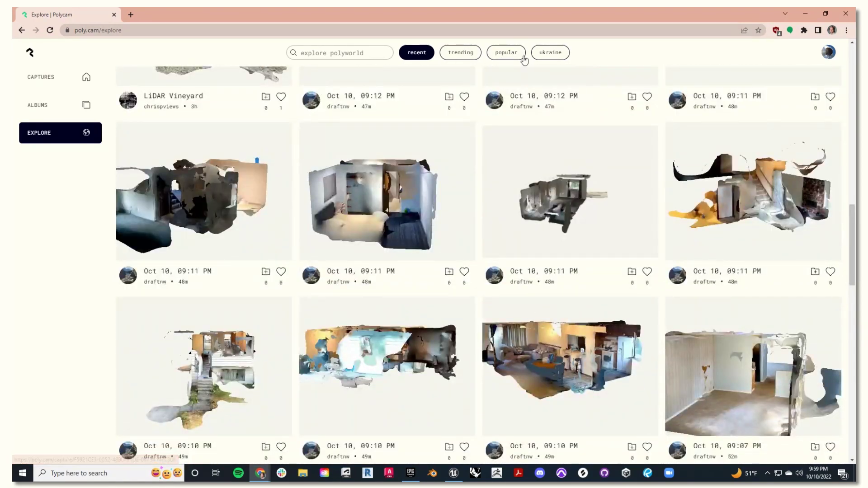
Switch the Explore gallery to popular captures and browse them for usable 3D scans
{"action": "left_click", "coordinate": [523, 57]}
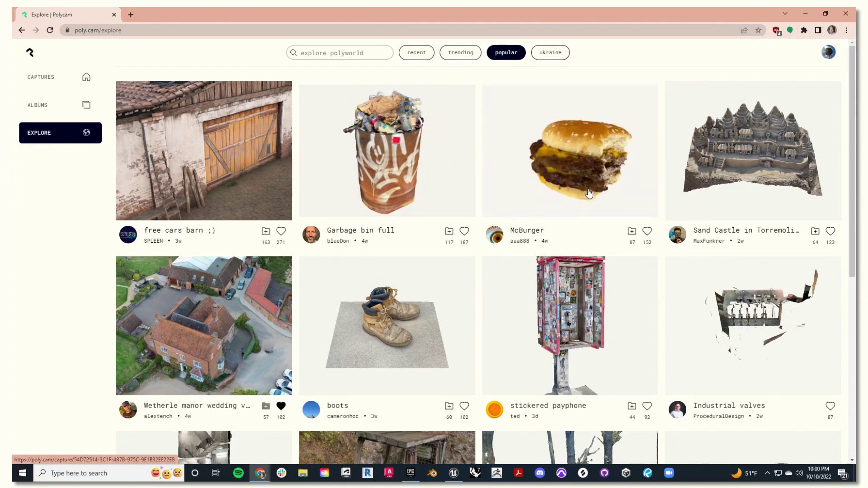
{"action": "scroll", "coordinate": [563, 183], "scroll_direction": "down", "scroll_amount": 9}
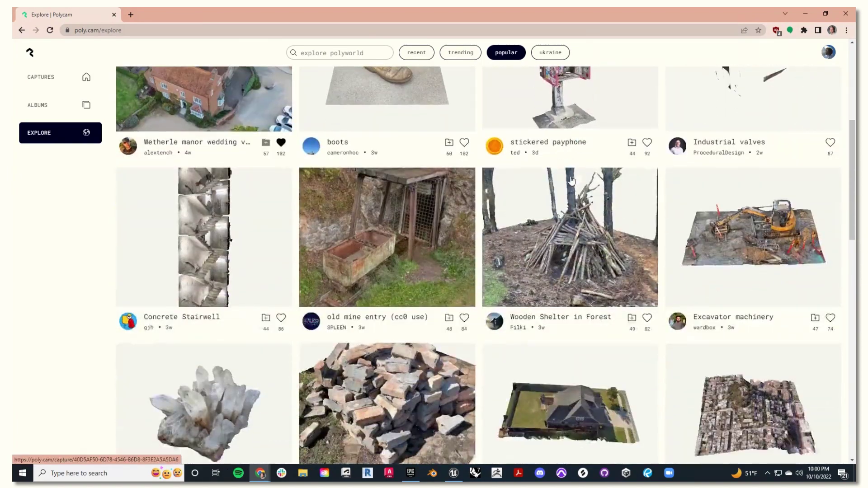
{"action": "scroll", "coordinate": [611, 183], "scroll_direction": "down", "scroll_amount": 18}
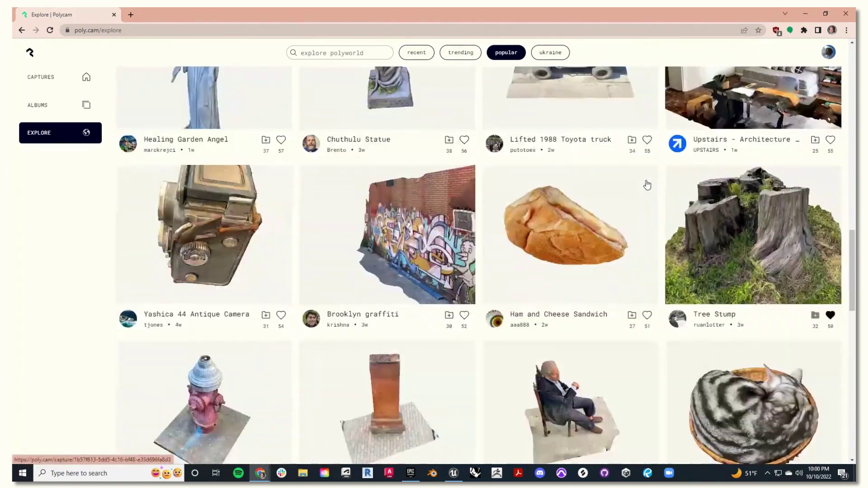
{"action": "scroll", "coordinate": [647, 184], "scroll_direction": "up", "scroll_amount": 3}
{"action": "scroll", "coordinate": [633, 190], "scroll_direction": "down", "scroll_amount": 20}
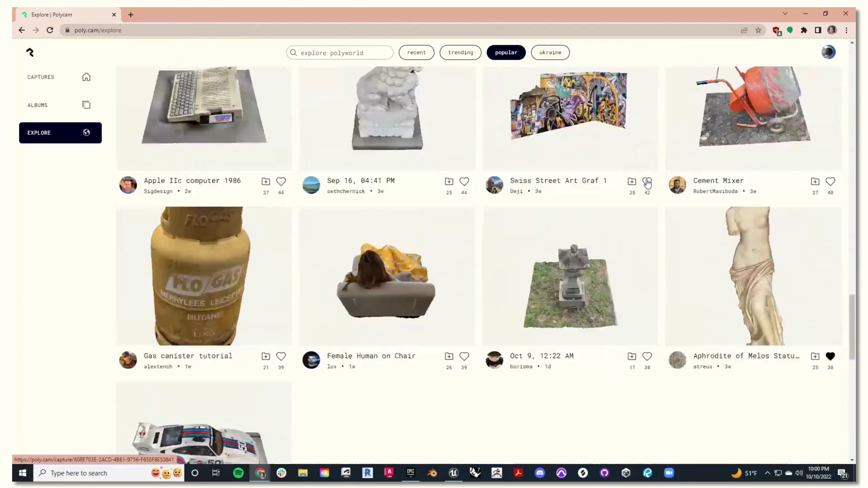
{"action": "scroll", "coordinate": [595, 225], "scroll_direction": "down", "scroll_amount": 12}
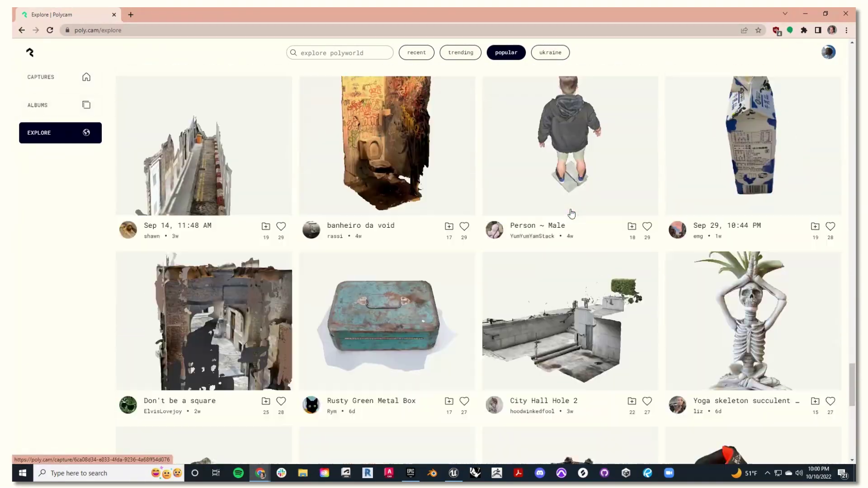
Open the Creating an Environment album and its Ford F250 - clean truck capture
{"action": "left_click", "coordinate": [72, 110]}
{"action": "left_click", "coordinate": [180, 190]}
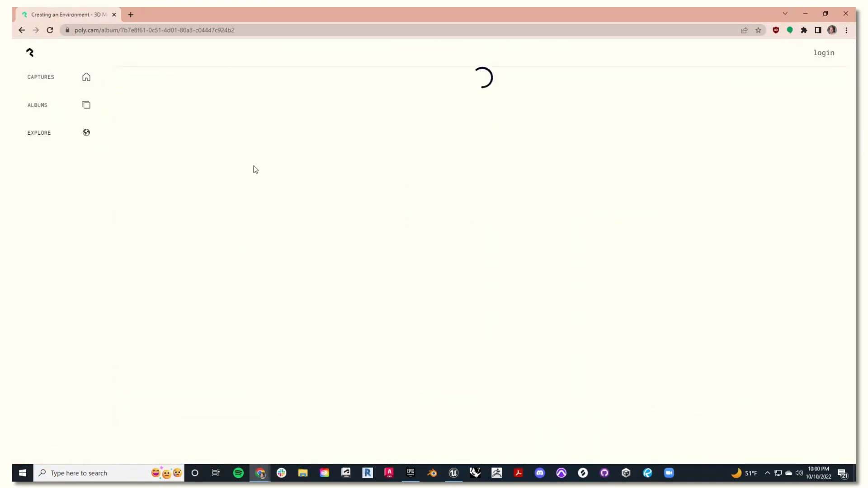
{"action": "scroll", "coordinate": [344, 312], "scroll_direction": "down", "scroll_amount": 4}
{"action": "left_click", "coordinate": [212, 369]}
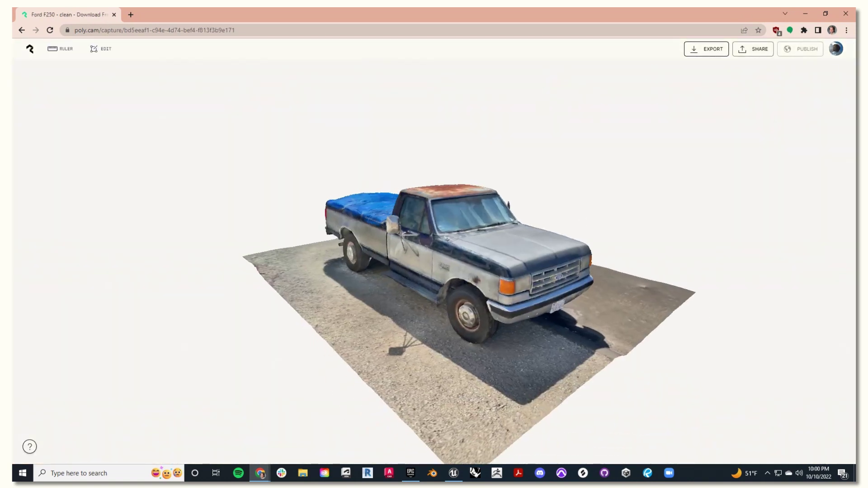
Examine the truck scan from the front and side, and export it
{"action": "left_click_drag", "start_coordinate": [662, 224], "coordinate": [555, 219]}
{"action": "scroll", "coordinate": [563, 216], "scroll_direction": "down", "scroll_amount": 5}
{"action": "scroll", "coordinate": [564, 214], "scroll_direction": "up", "scroll_amount": 5}
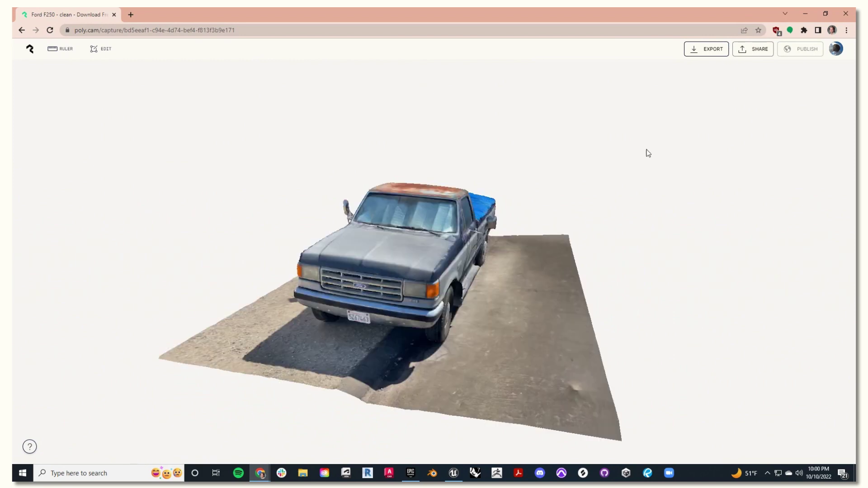
{"action": "left_click", "coordinate": [704, 52]}
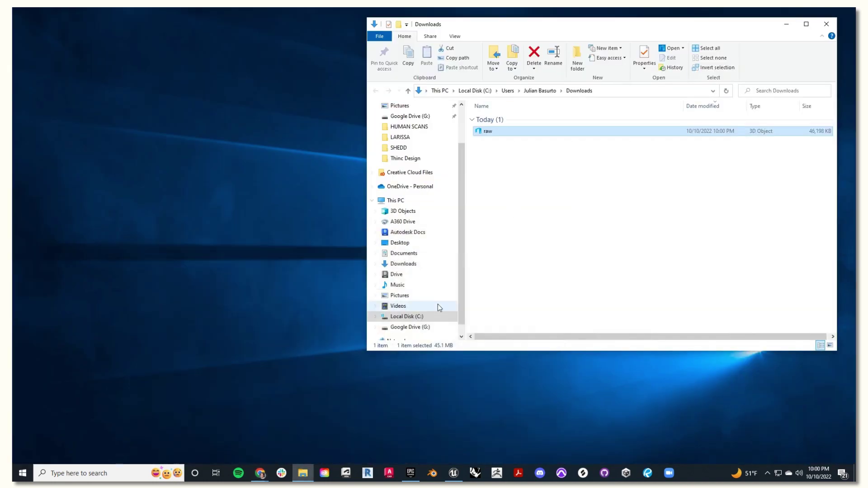
Rename the downloaded truck file as raw_Truck, move it to the desktop and minimize the Downloads window
{"action": "scroll", "coordinate": [438, 304], "scroll_direction": "up", "scroll_amount": 1}
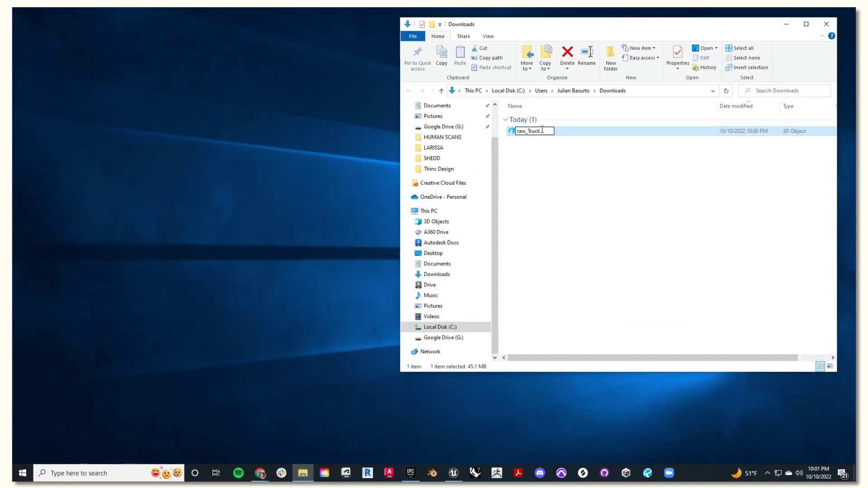
{"action": "left_click_drag", "start_coordinate": [563, 135], "coordinate": [164, 141]}
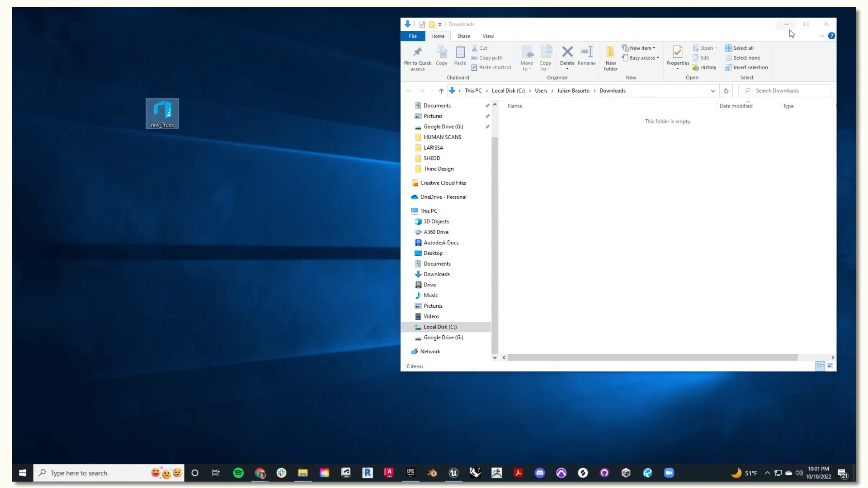
{"action": "left_click", "coordinate": [787, 24]}
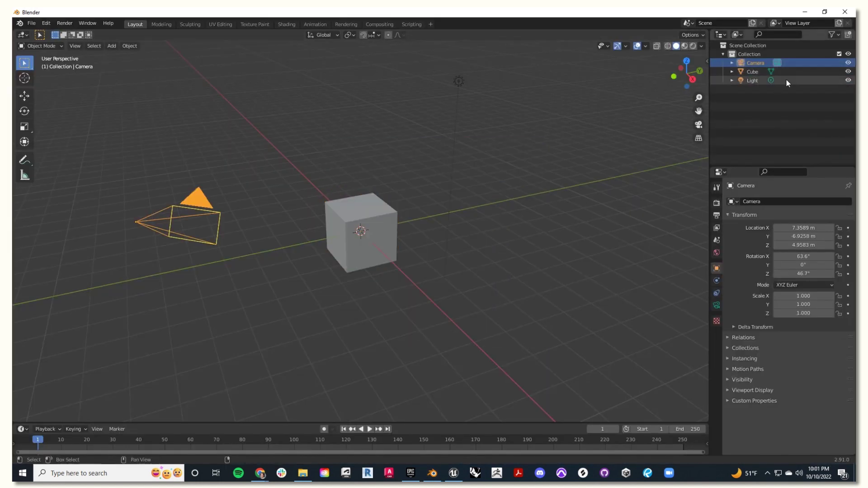
Delete the default camera, cube and light, and import raw_Truck.glb from the desktop as glTF 2.0
{"action": "left_click", "coordinate": [786, 79], "text": "shift"}
{"action": "key", "text": "Delete"}
{"action": "left_click", "coordinate": [32, 24]}
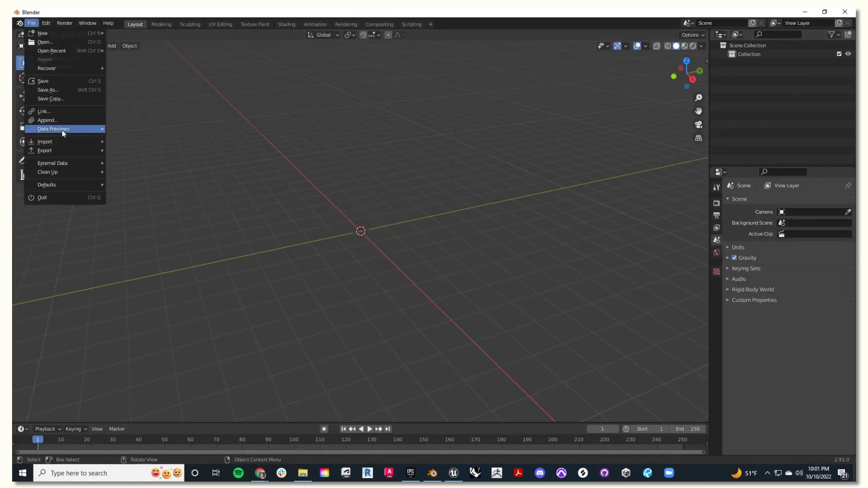
{"action": "mouse_move", "coordinate": [66, 152]}
{"action": "mouse_move", "coordinate": [92, 142]}
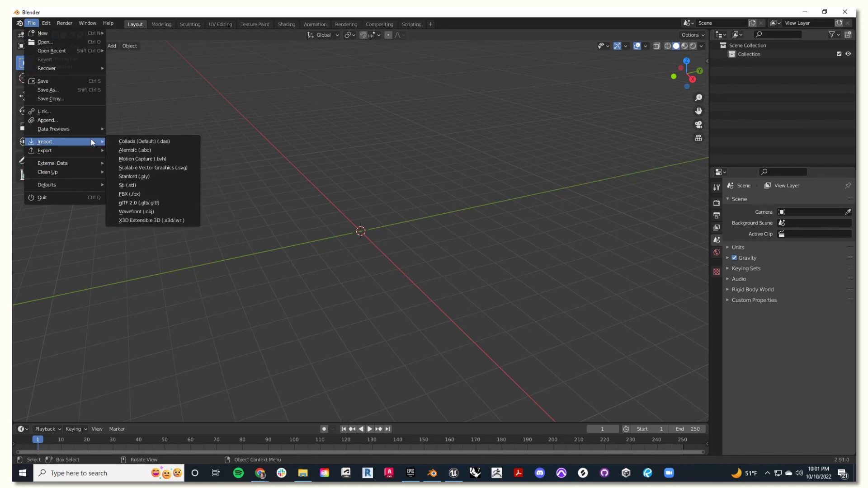
{"action": "left_click", "coordinate": [164, 203]}
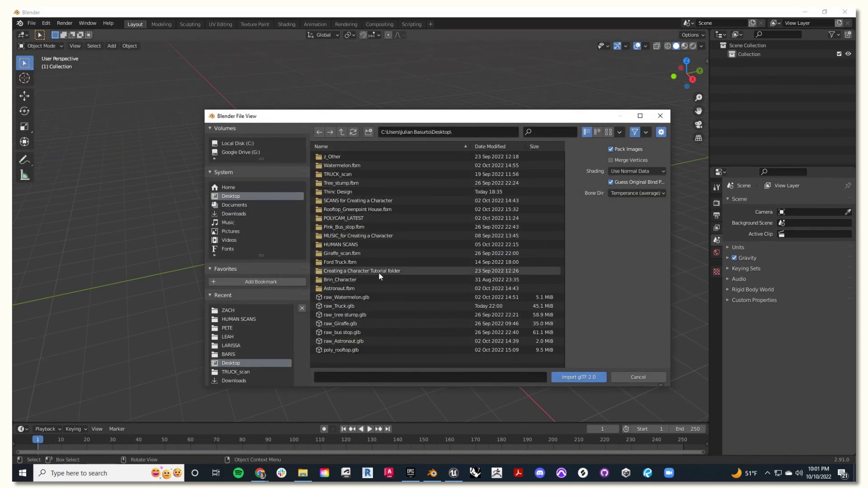
{"action": "left_click", "coordinate": [588, 378]}
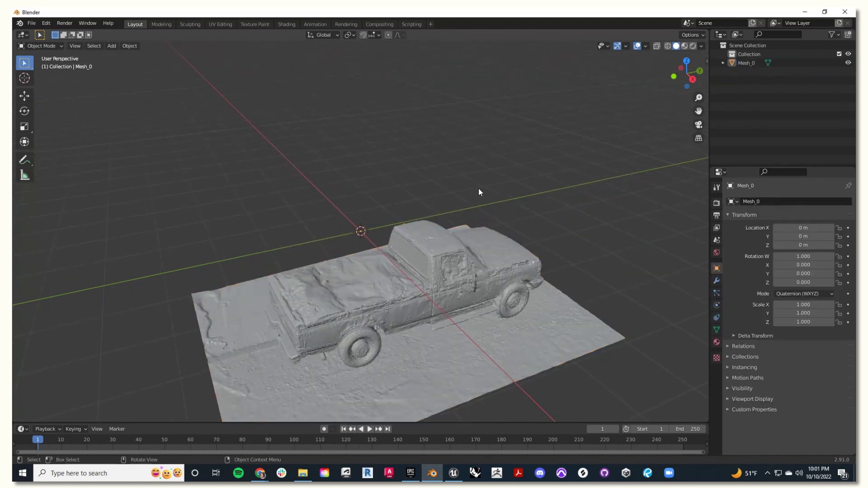
Raise the truck scan vertically until its ground patch sits at the grid plane, at about Z 1.78 m
{"action": "middle_click_drag", "start_coordinate": [479, 190], "coordinate": [434, 264]}
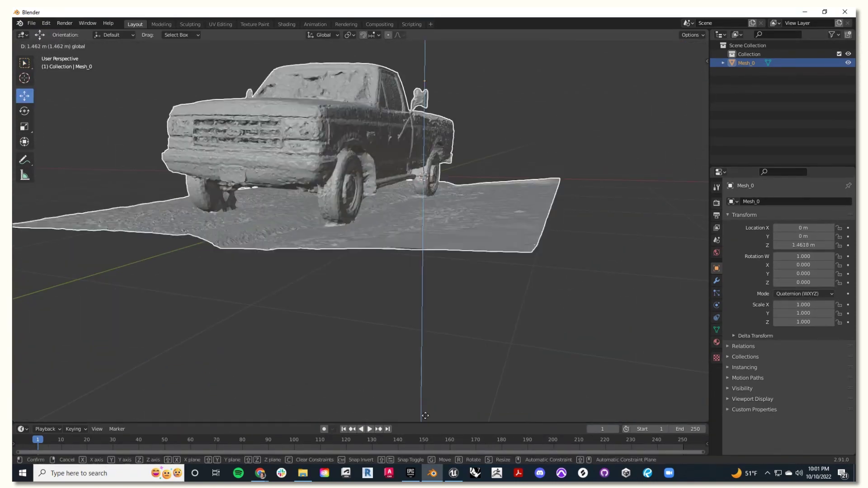
{"action": "left_click_drag", "start_coordinate": [423, 113], "coordinate": [424, 59]}
{"action": "scroll", "coordinate": [510, 263], "scroll_direction": "down", "scroll_amount": 3}
{"action": "middle_click_drag", "start_coordinate": [510, 264], "coordinate": [398, 294]}
Centre the truck scan over the world origin from the top view, at about X -1.01 m and Y -0.34 m
{"action": "left_click", "coordinate": [75, 45]}
{"action": "mouse_move", "coordinate": [93, 147]}
{"action": "left_click", "coordinate": [199, 158]}
{"action": "left_click_drag", "start_coordinate": [379, 259], "coordinate": [347, 260]}
{"action": "left_click_drag", "start_coordinate": [310, 223], "coordinate": [310, 232]}
{"action": "left_click_drag", "start_coordinate": [347, 268], "coordinate": [352, 268]}
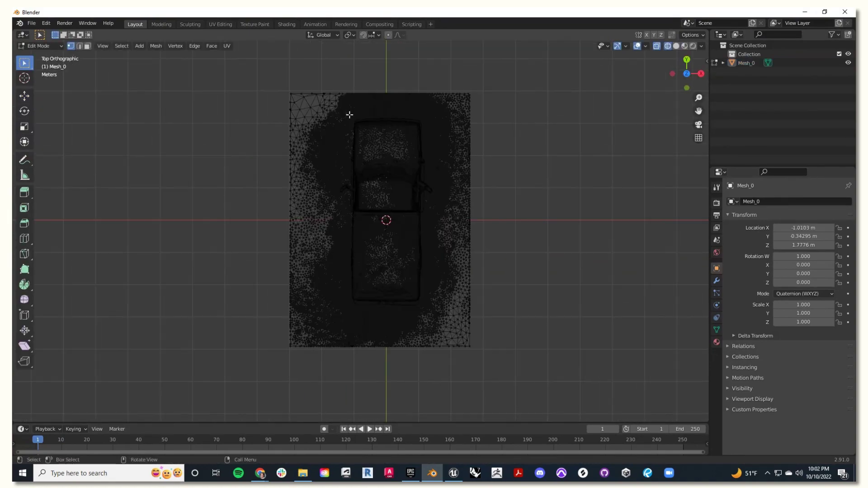
Box-select the truck in the top view, invert the selection and delete the surrounding ground vertices
{"action": "left_click_drag", "start_coordinate": [337, 115], "coordinate": [436, 315]}
{"action": "key", "text": "ctrl+i"}
{"action": "key", "text": "x"}
{"action": "left_click", "coordinate": [478, 151]}
{"action": "middle_click_drag", "start_coordinate": [475, 281], "coordinate": [426, 183]}
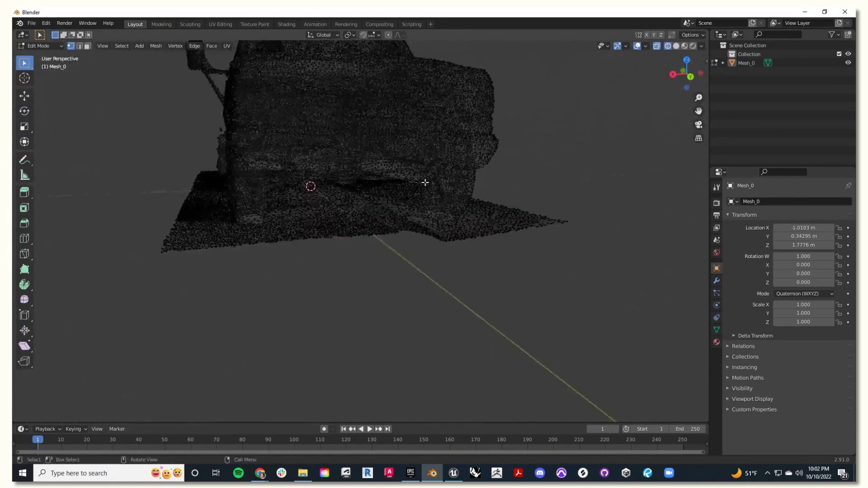
{"action": "scroll", "coordinate": [427, 183], "scroll_direction": "down", "scroll_amount": 5}
Return to Object Mode and rotate the truck slightly in the front view to level it with the grid
{"action": "left_click", "coordinate": [102, 46]}
{"action": "left_click", "coordinate": [217, 159]}
{"action": "left_click", "coordinate": [103, 46]}
{"action": "left_click", "coordinate": [217, 182]}
{"action": "scroll", "coordinate": [514, 161], "scroll_direction": "up", "scroll_amount": 7}
{"action": "left_click", "coordinate": [40, 45]}
{"action": "left_click", "coordinate": [40, 56]}
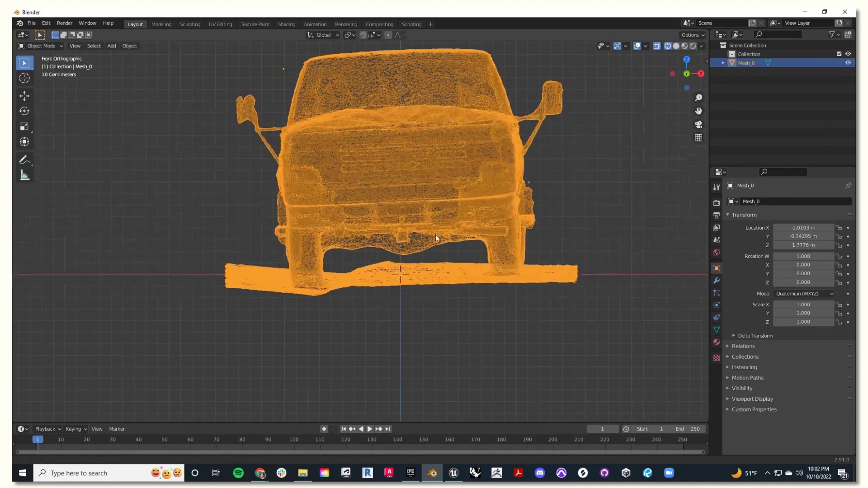
{"action": "middle_click_drag", "start_coordinate": [436, 238], "coordinate": [375, 268], "text": "shift"}
{"action": "left_click", "coordinate": [24, 78]}
{"action": "left_click", "coordinate": [25, 112]}
{"action": "left_click_drag", "start_coordinate": [247, 124], "coordinate": [245, 126]}
Move the levelled truck in the front view to about X -0.95 m and Z 1.88 m
{"action": "left_click", "coordinate": [25, 96]}
{"action": "left_click_drag", "start_coordinate": [221, 68], "coordinate": [221, 56]}
{"action": "left_click_drag", "start_coordinate": [254, 89], "coordinate": [262, 89]}
{"action": "left_click_drag", "start_coordinate": [261, 89], "coordinate": [261, 89]}
Select all non-manifold vertices of the truck mesh and merge them by distance
{"action": "left_click", "coordinate": [103, 46]}
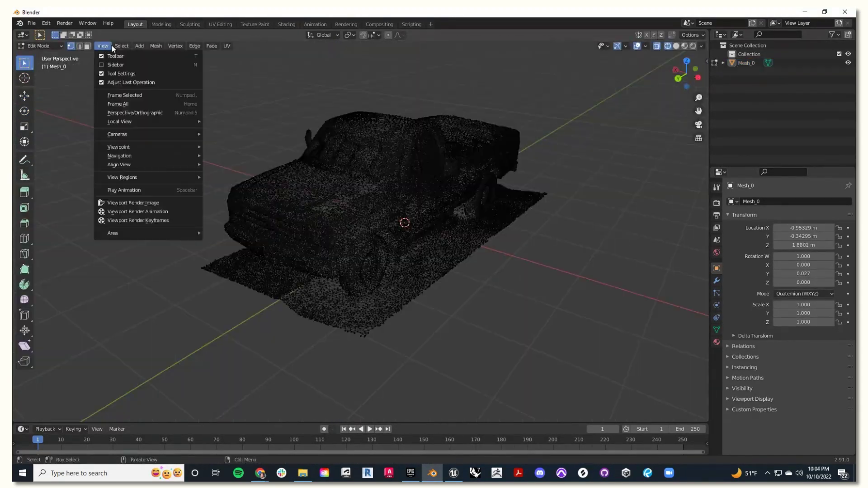
{"action": "mouse_move", "coordinate": [123, 46]}
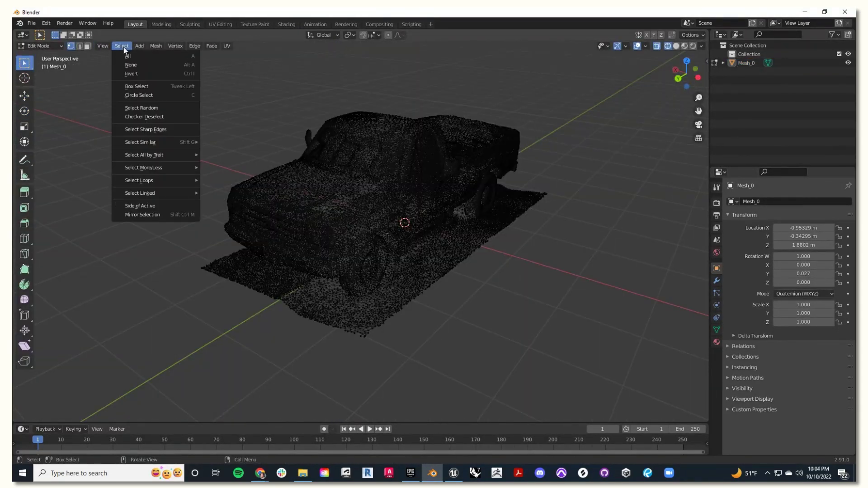
{"action": "mouse_move", "coordinate": [165, 169]}
{"action": "left_click", "coordinate": [241, 155]}
{"action": "middle_click_drag", "start_coordinate": [263, 153], "coordinate": [343, 151]}
{"action": "left_click", "coordinate": [159, 46]}
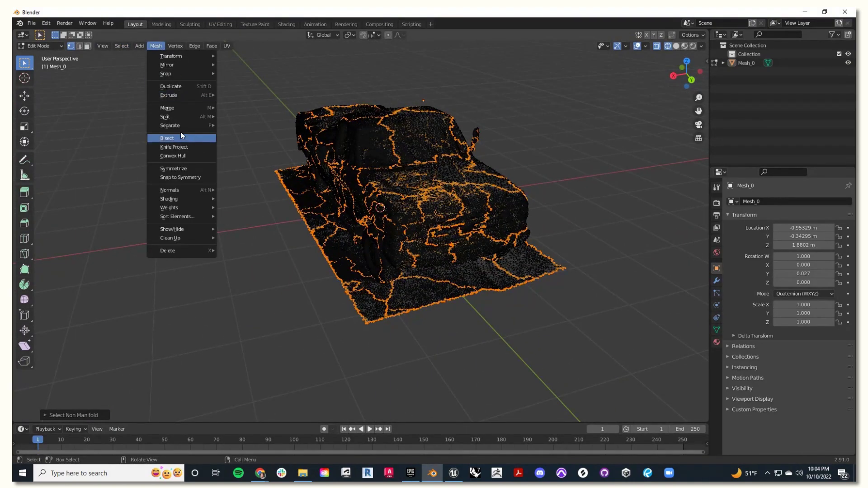
{"action": "left_click", "coordinate": [262, 161]}
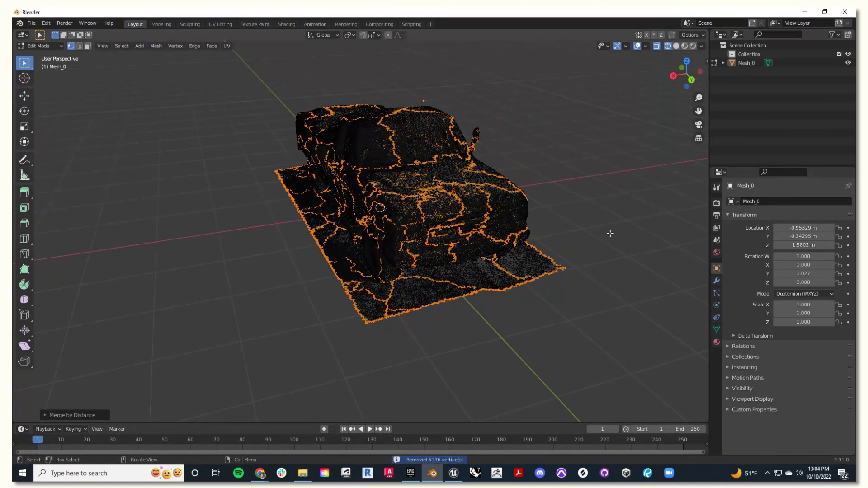
{"action": "middle_click_drag", "start_coordinate": [609, 234], "coordinate": [581, 233]}
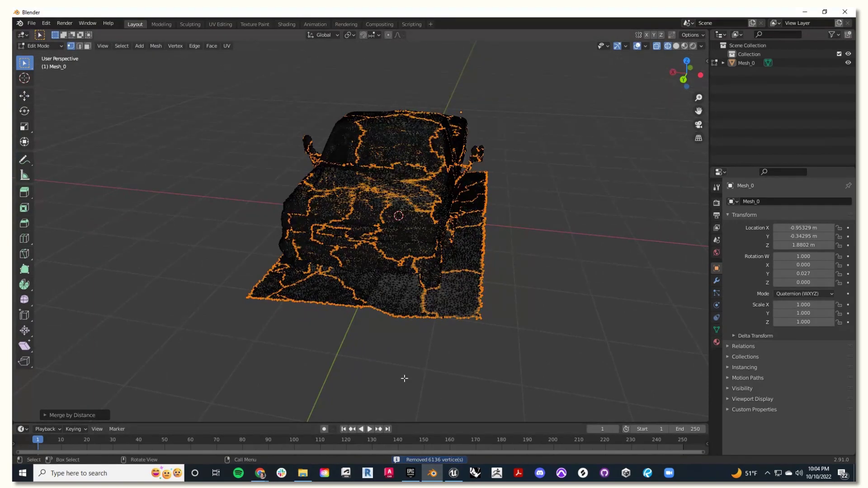
Clear the vertex selection and show the truck's scanned textures in Material Preview around the front wheel
{"action": "scroll", "coordinate": [404, 379], "scroll_direction": "up", "scroll_amount": 3}
{"action": "scroll", "coordinate": [521, 266], "scroll_direction": "down", "scroll_amount": 5}
{"action": "left_click", "coordinate": [521, 265]}
{"action": "scroll", "coordinate": [405, 271], "scroll_direction": "up", "scroll_amount": 5}
{"action": "middle_click_drag", "start_coordinate": [406, 271], "coordinate": [369, 273]}
{"action": "mouse_move", "coordinate": [413, 323]}
{"action": "middle_mouse_down", "text": "shift"}
{"action": "mouse_move", "coordinate": [413, 266]}
{"action": "mouse_move", "coordinate": [495, 237]}
{"action": "mouse_move", "coordinate": [470, 251]}
{"action": "middle_mouse_up", "text": "shift"}
{"action": "left_click", "coordinate": [685, 46]}
{"action": "scroll", "coordinate": [571, 229], "scroll_direction": "down", "scroll_amount": 2}
{"action": "scroll", "coordinate": [416, 255], "scroll_direction": "up", "scroll_amount": 4}
Switch to Sculpt Mode and cut away the ground strip beside the front wheel with Lasso Trim in Difference mode
{"action": "left_click", "coordinate": [49, 76]}
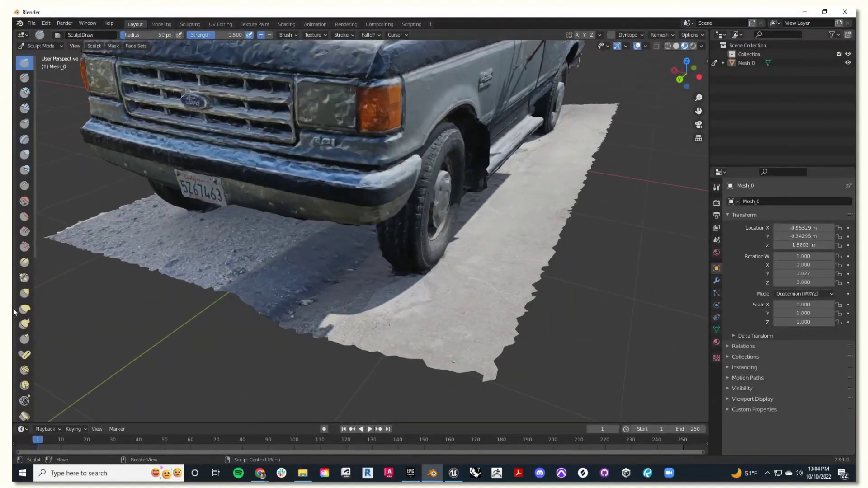
{"action": "scroll", "coordinate": [22, 381], "scroll_direction": "down", "scroll_amount": 8}
{"action": "left_click", "coordinate": [25, 380]}
{"action": "scroll", "coordinate": [405, 252], "scroll_direction": "up", "scroll_amount": 4}
{"action": "scroll", "coordinate": [385, 281], "scroll_direction": "down", "scroll_amount": 2}
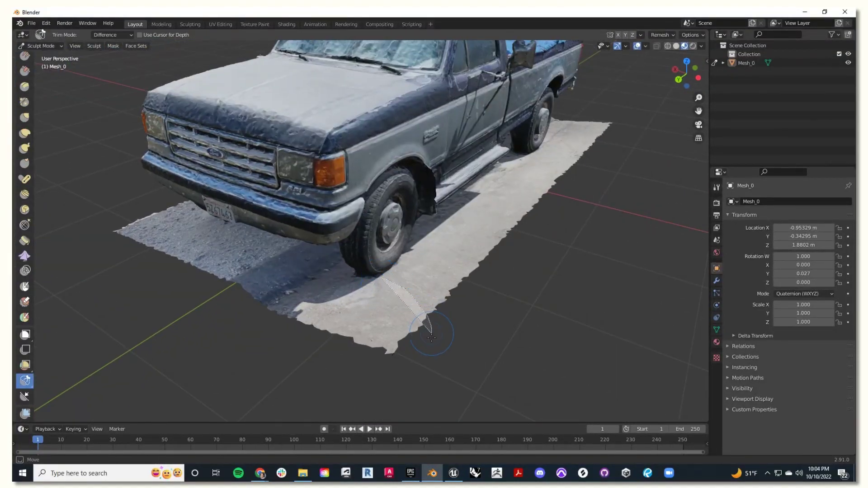
{"action": "left_click_drag", "start_coordinate": [432, 337], "coordinate": [300, 260]}
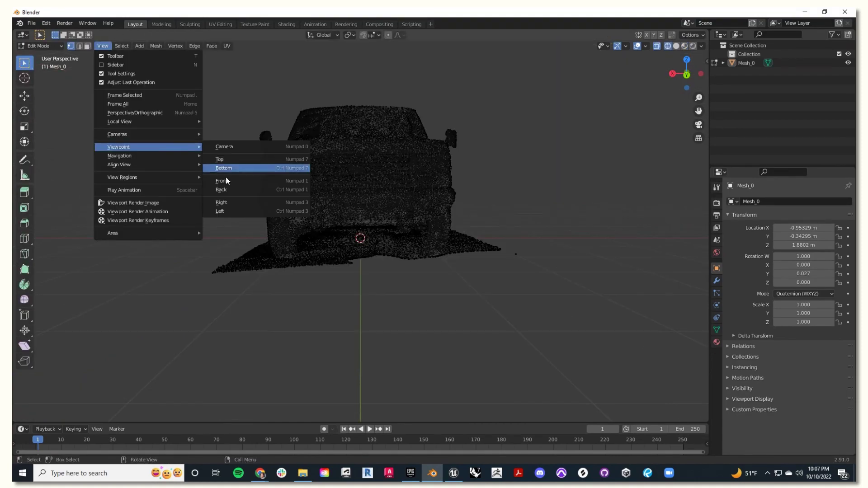
Delete the ground vertices between the front and rear wheels, box-selecting them in the right view
{"action": "left_click", "coordinate": [103, 46]}
{"action": "mouse_move", "coordinate": [119, 147]}
{"action": "left_click", "coordinate": [243, 203]}
{"action": "left_click_drag", "start_coordinate": [458, 265], "coordinate": [217, 228]}
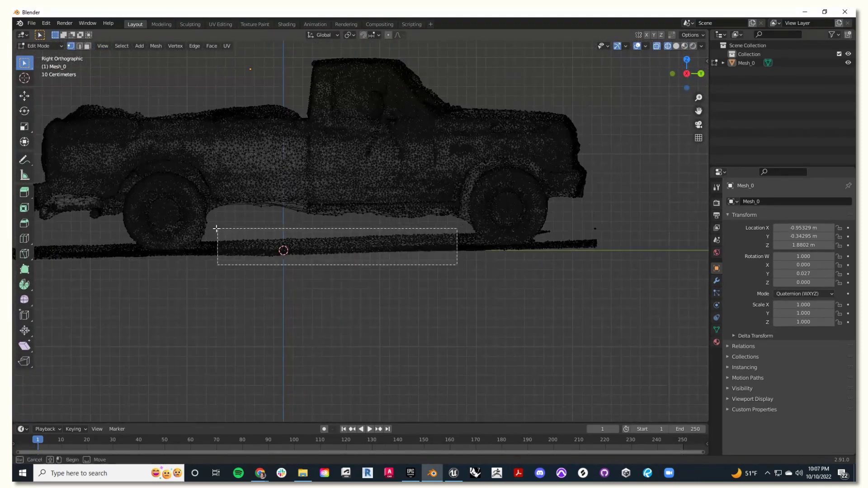
{"action": "key", "text": "x"}
{"action": "left_click", "coordinate": [498, 232]}
{"action": "middle_click_drag", "start_coordinate": [443, 254], "coordinate": [520, 267]}
Delete the remaining ground vertices around the rear wheel from the right view, and switch to the front view
{"action": "left_click", "coordinate": [106, 46]}
{"action": "left_click", "coordinate": [235, 203]}
{"action": "middle_click_drag", "start_coordinate": [358, 285], "coordinate": [517, 279], "text": "shift"}
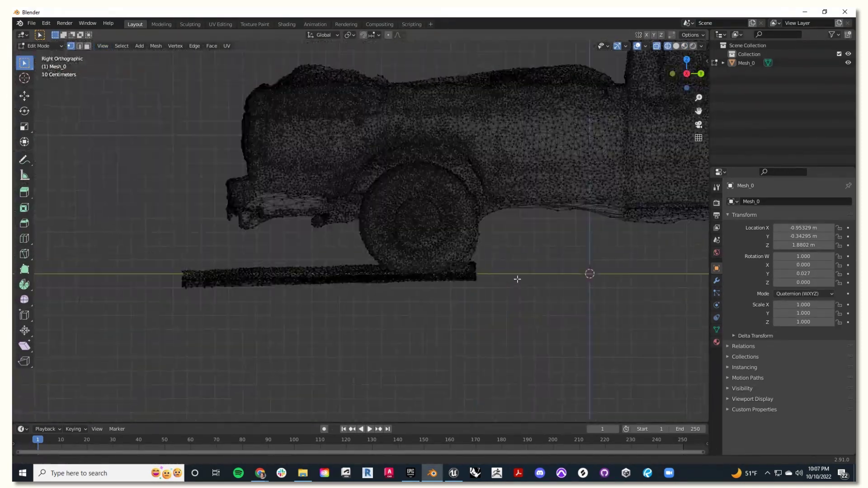
{"action": "left_click_drag", "start_coordinate": [468, 317], "coordinate": [222, 251]}
{"action": "key", "text": "x"}
{"action": "left_click", "coordinate": [334, 250]}
{"action": "middle_click_drag", "start_coordinate": [384, 249], "coordinate": [289, 253]}
{"action": "left_click", "coordinate": [103, 45]}
{"action": "mouse_move", "coordinate": [172, 149]}
{"action": "left_click", "coordinate": [221, 181]}
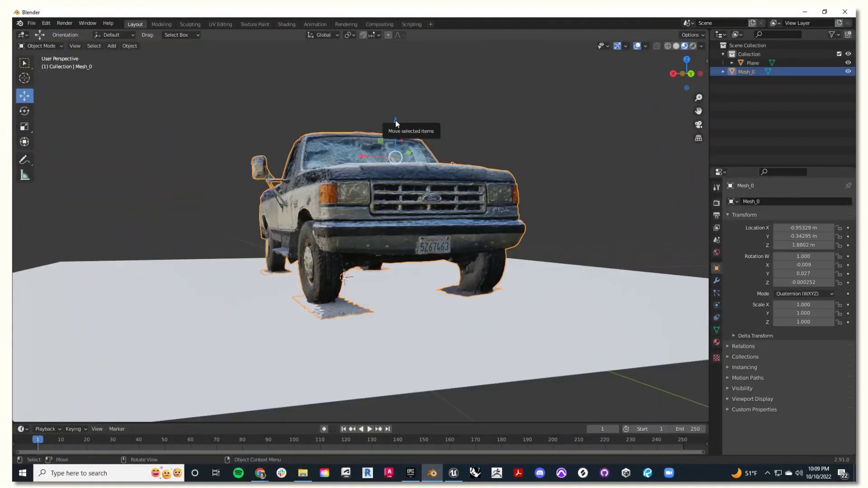
Add a Boolean Difference modifier to the truck with the plane as its cutting object, and apply it
{"action": "left_click", "coordinate": [75, 46]}
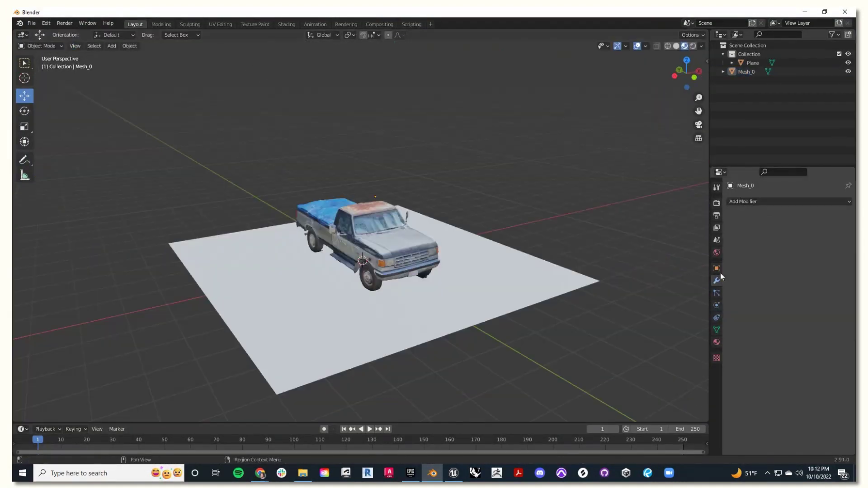
{"action": "left_click", "coordinate": [744, 201]}
{"action": "left_click", "coordinate": [676, 246]}
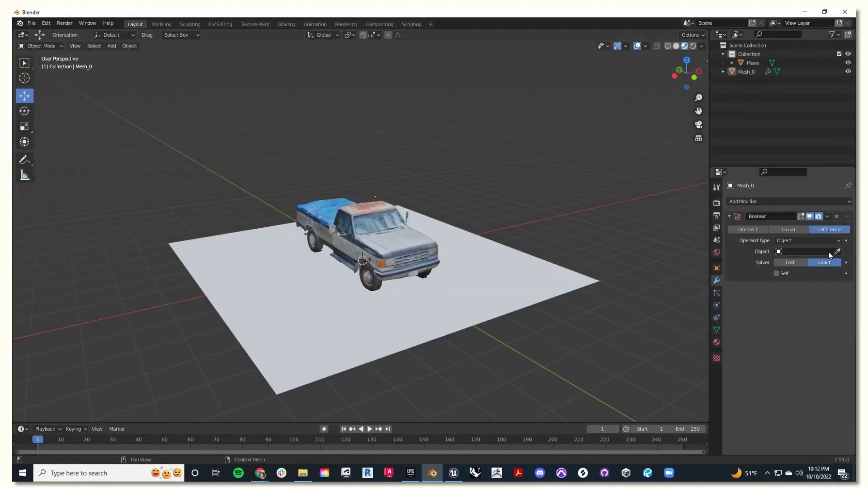
{"action": "left_click", "coordinate": [430, 299]}
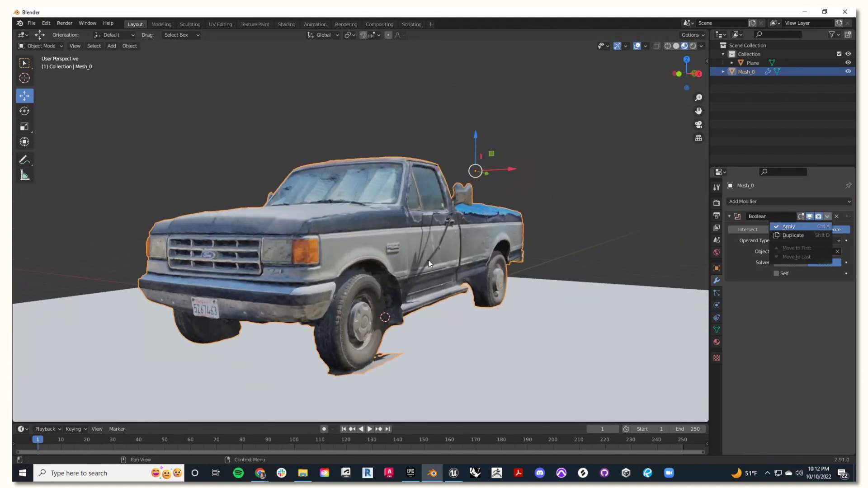
{"action": "key", "text": "ctrl+a"}
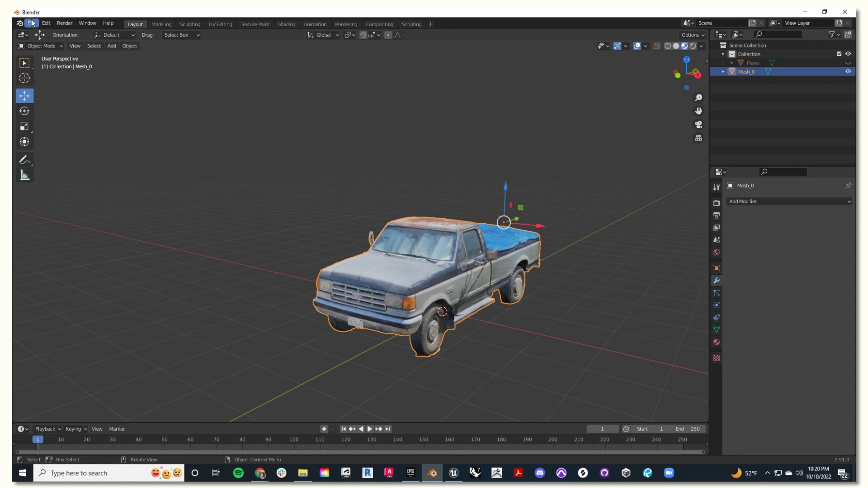
Export the trimmed truck to the desktop as Truck_scan.fbx
{"action": "left_click", "coordinate": [32, 23]}
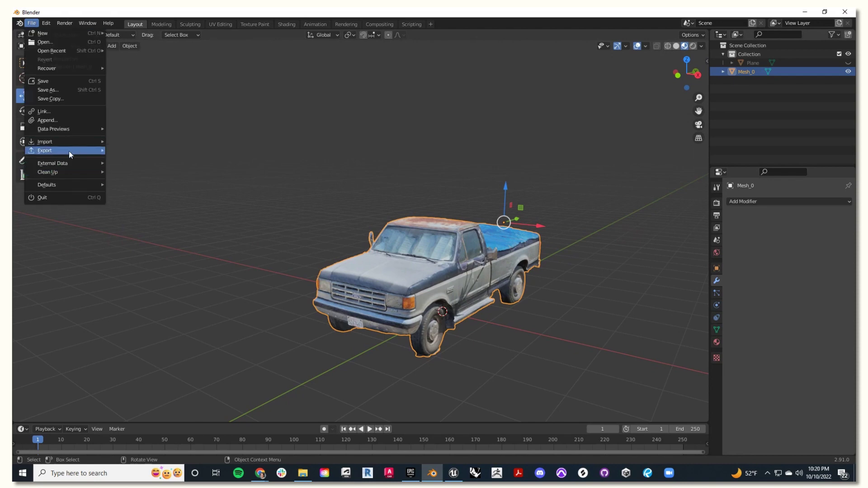
{"action": "mouse_move", "coordinate": [69, 151]}
{"action": "left_click", "coordinate": [180, 201]}
{"action": "left_click", "coordinate": [231, 196]}
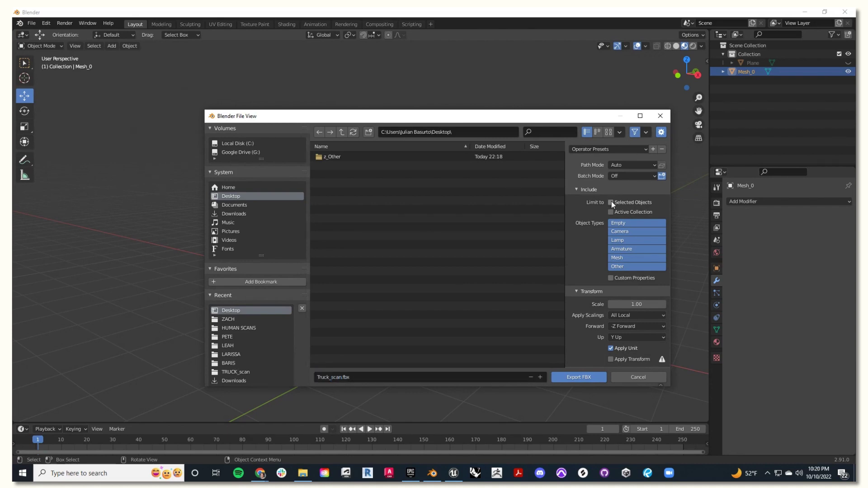
{"action": "left_click", "coordinate": [578, 377]}
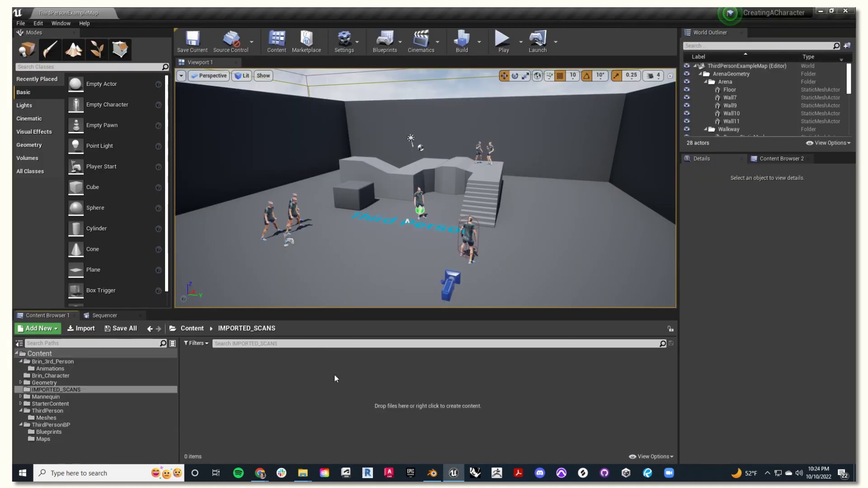
In Unreal Engine, import Truck_scan from the desktop into the IMPORTED_SCANS folder as a skeletal mesh
{"action": "left_click", "coordinate": [832, 11]}
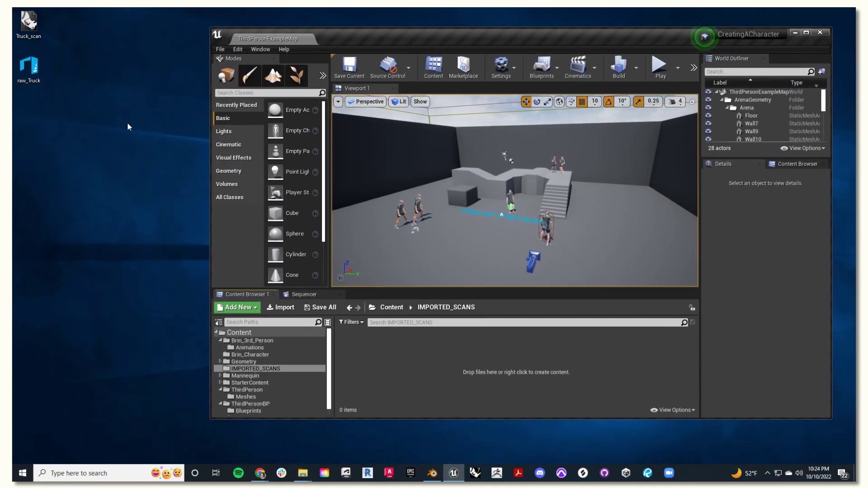
{"action": "left_click_drag", "start_coordinate": [402, 337], "coordinate": [402, 337]}
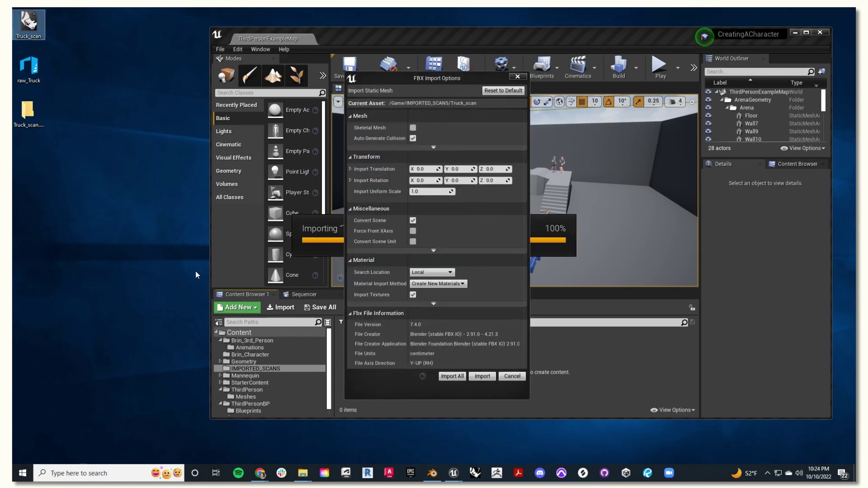
{"action": "left_click", "coordinate": [413, 128]}
{"action": "left_click", "coordinate": [483, 401]}
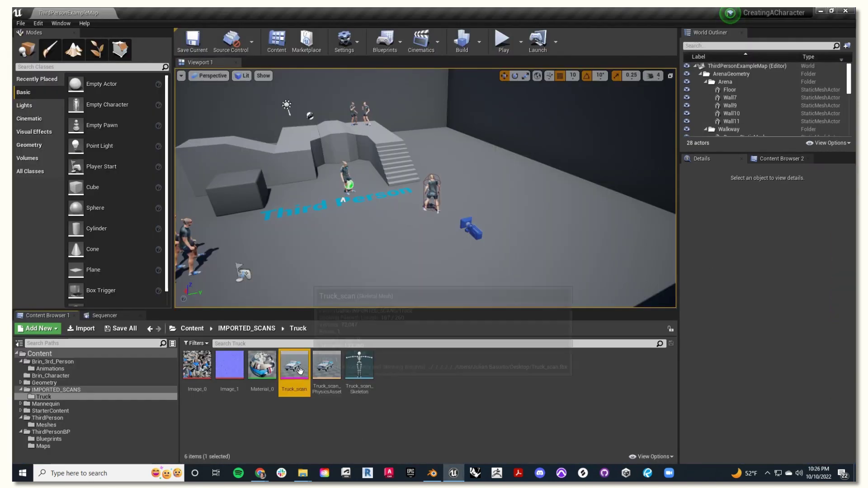
Place the Truck_scan skeletal mesh on the arena floor in the level
{"action": "left_click_drag", "start_coordinate": [521, 185], "coordinate": [516, 193]}
{"action": "mouse_move", "coordinate": [515, 192]}
{"action": "right_mouse_down"}
{"action": "mouse_move", "coordinate": [490, 213]}
{"action": "mouse_move", "coordinate": [506, 194]}
{"action": "right_mouse_up"}
{"action": "left_click_drag", "start_coordinate": [506, 195], "coordinate": [430, 174], "text": "alt"}
{"action": "scroll", "coordinate": [506, 195], "scroll_direction": "down", "scroll_amount": 3}
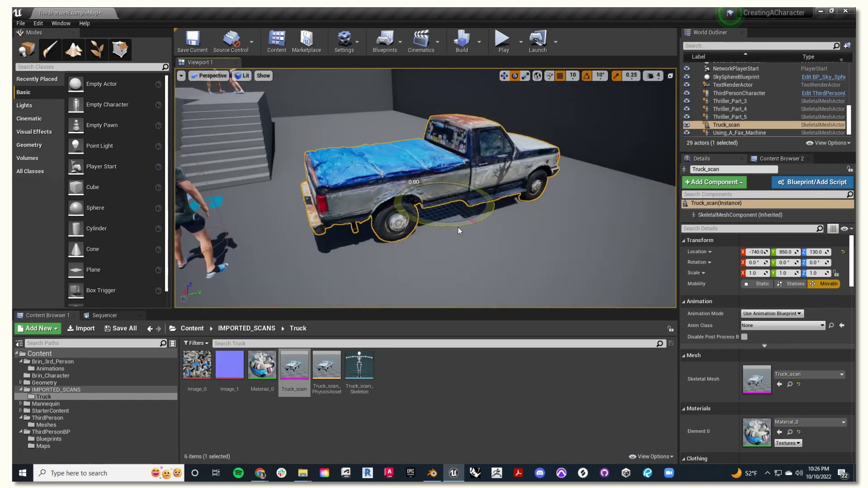
Rotate the truck to 100° about Z and reposition it on the arena floor
{"action": "left_click_drag", "start_coordinate": [459, 231], "coordinate": [414, 229]}
{"action": "left_click_drag", "start_coordinate": [414, 228], "coordinate": [440, 223], "text": "alt"}
{"action": "key", "text": "w"}
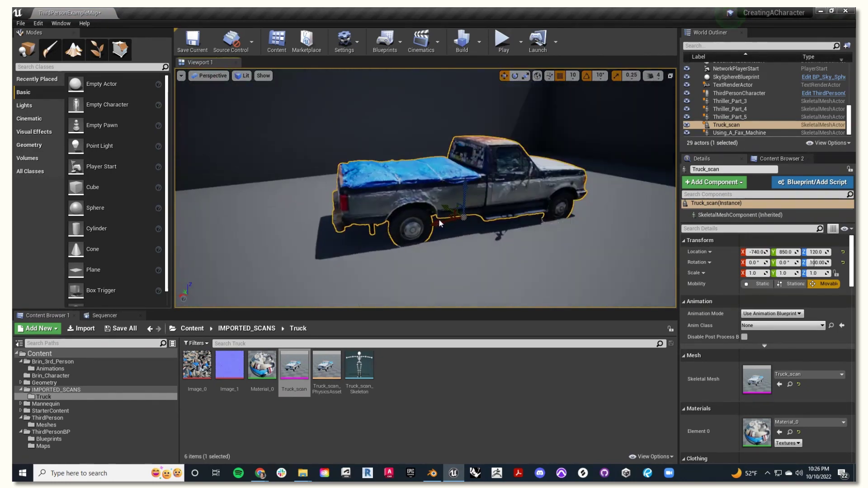
{"action": "left_click_drag", "start_coordinate": [407, 211], "coordinate": [411, 216]}
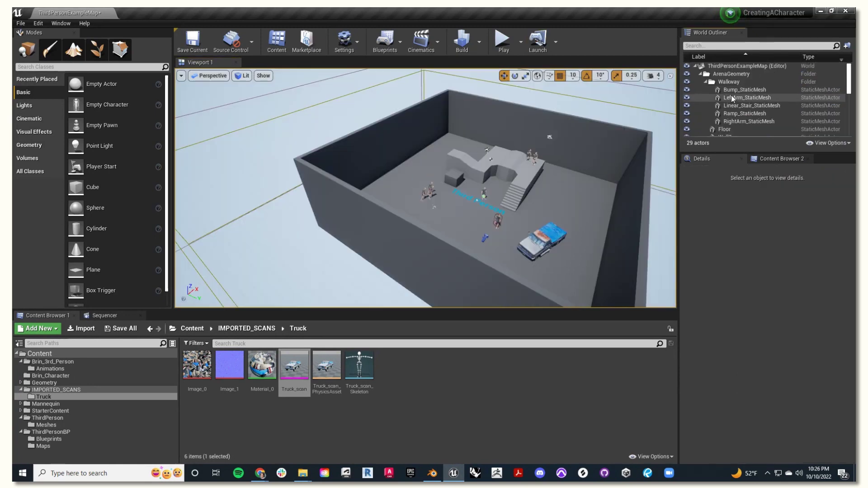
Delete the Floor and the four walls, Wall7, Wall9, Wall10 and Wall11, from the level
{"action": "left_click", "coordinate": [761, 82]}
{"action": "scroll", "coordinate": [746, 99], "scroll_direction": "down", "scroll_amount": 2}
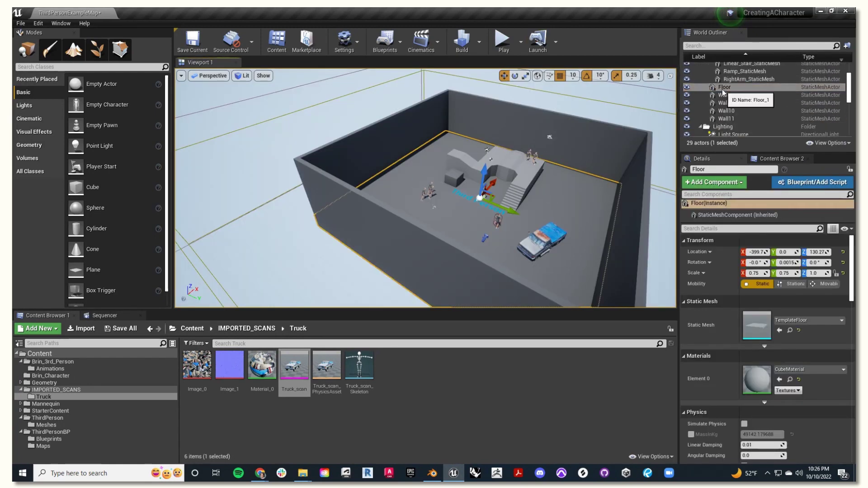
{"action": "left_click", "coordinate": [724, 88], "text": "shift"}
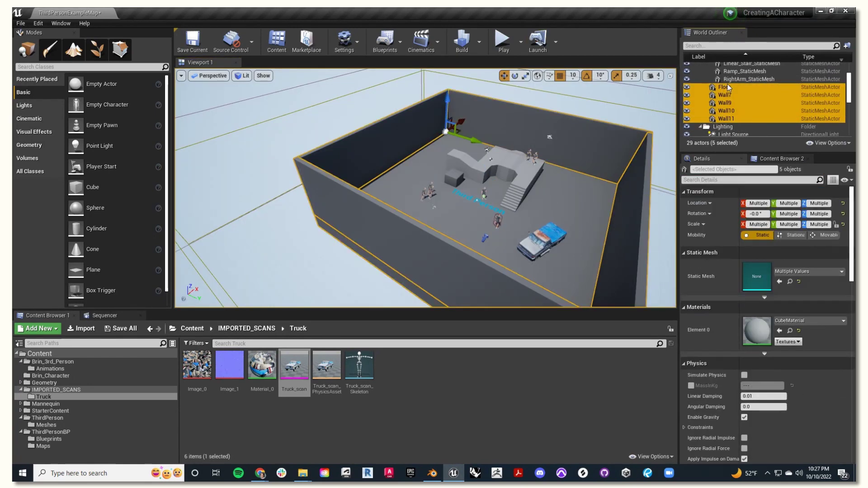
{"action": "key", "text": "Delete"}
Delete the Third Person floor text from the level
{"action": "left_click", "coordinate": [761, 110]}
{"action": "scroll", "coordinate": [761, 110], "scroll_direction": "down", "scroll_amount": 1}
{"action": "scroll", "coordinate": [480, 200], "scroll_direction": "up", "scroll_amount": 1}
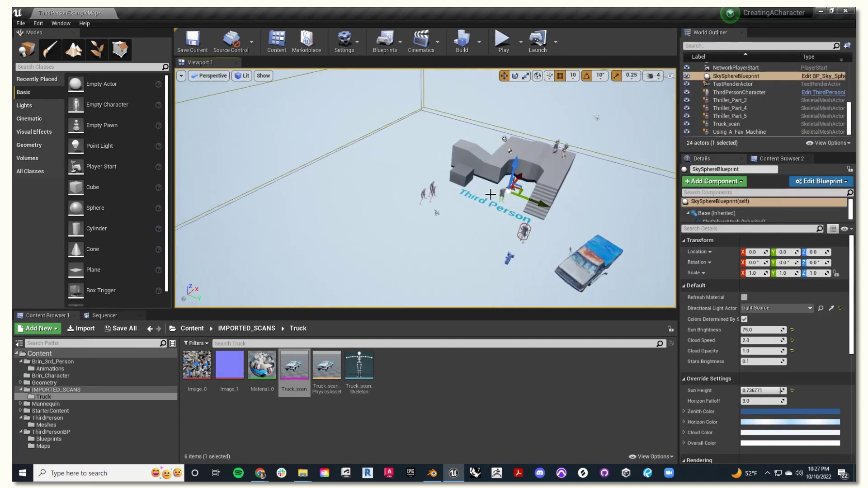
{"action": "left_click", "coordinate": [480, 200]}
{"action": "key", "text": "Delete"}
{"action": "left_click", "coordinate": [722, 84]}
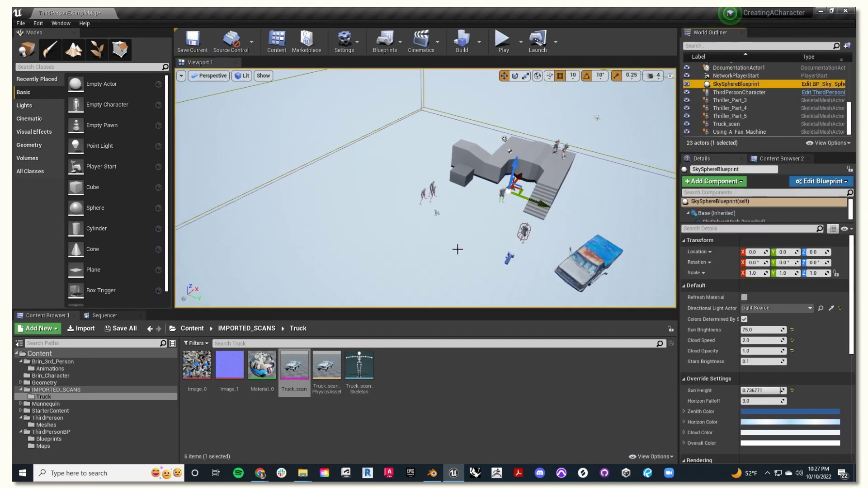
Delete the loose cube mesh standing beside the walkway
{"action": "scroll", "coordinate": [458, 249], "scroll_direction": "up", "scroll_amount": 5}
{"action": "left_click", "coordinate": [471, 232]}
{"action": "middle_click_drag", "start_coordinate": [472, 232], "coordinate": [582, 261]}
{"action": "scroll", "coordinate": [580, 257], "scroll_direction": "down", "scroll_amount": 3}
{"action": "left_click", "coordinate": [388, 120]}
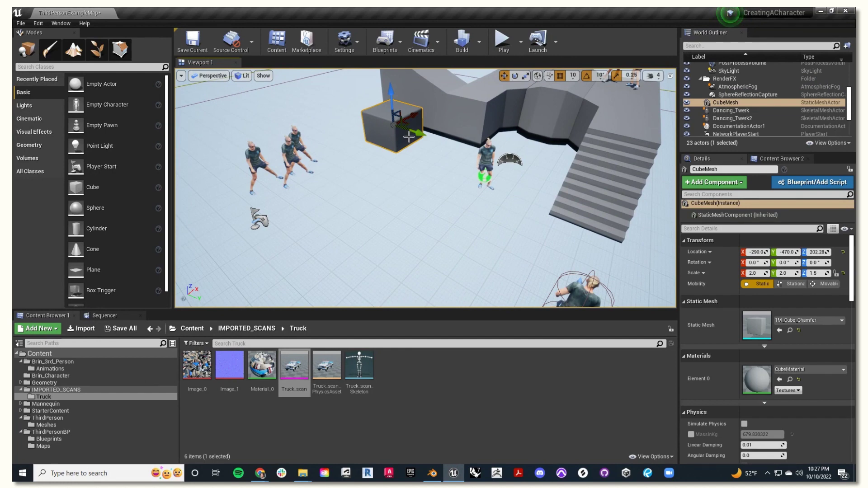
{"action": "key", "text": "Delete"}
{"action": "scroll", "coordinate": [425, 188], "scroll_direction": "down", "scroll_amount": 3}
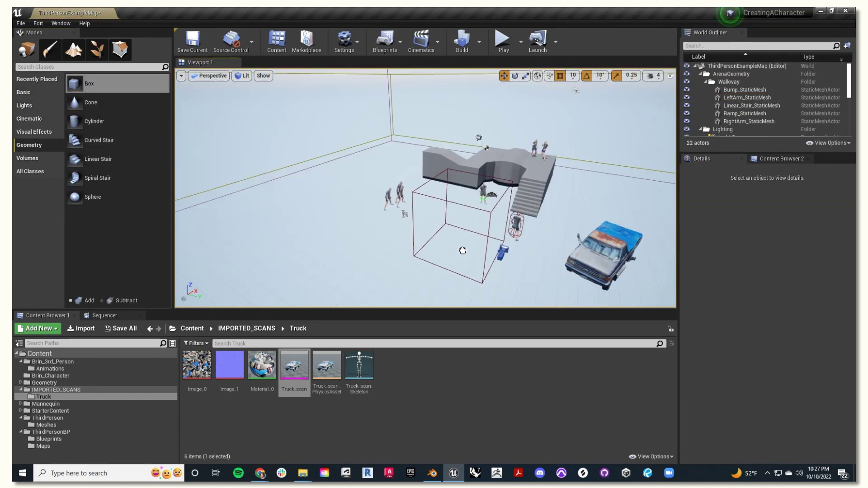
Place an additive box brush near the stairs and scale it to 20 in X and Y from the top view
{"action": "left_click_drag", "start_coordinate": [462, 250], "coordinate": [464, 250]}
{"action": "scroll", "coordinate": [474, 240], "scroll_direction": "down", "scroll_amount": 6}
{"action": "middle_click_drag", "start_coordinate": [483, 247], "coordinate": [485, 211]}
{"action": "scroll", "coordinate": [485, 211], "scroll_direction": "down", "scroll_amount": 5}
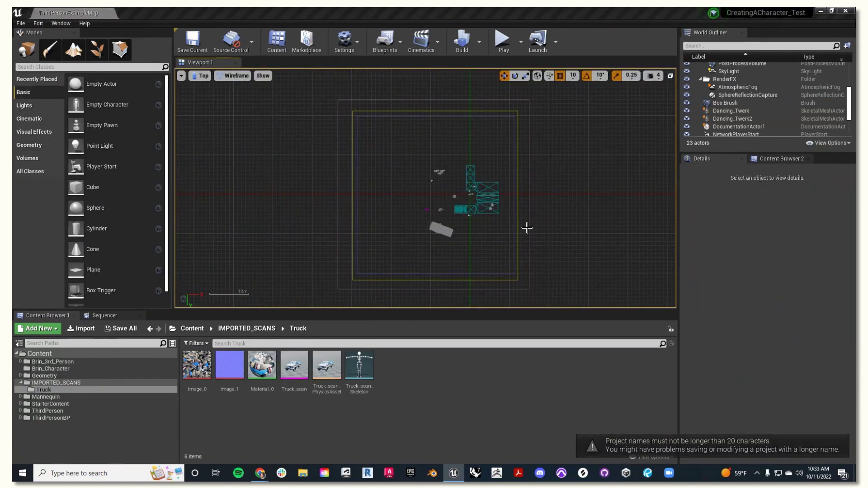
{"action": "scroll", "coordinate": [527, 228], "scroll_direction": "up", "scroll_amount": 1}
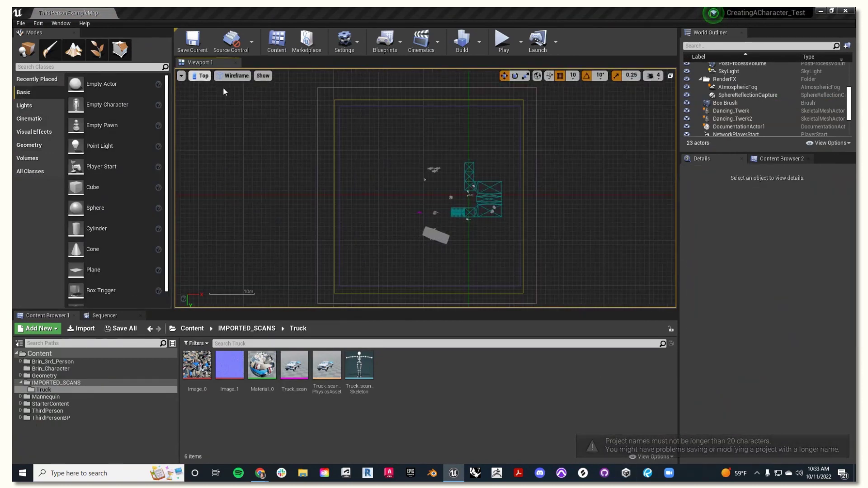
{"action": "left_click", "coordinate": [490, 107]}
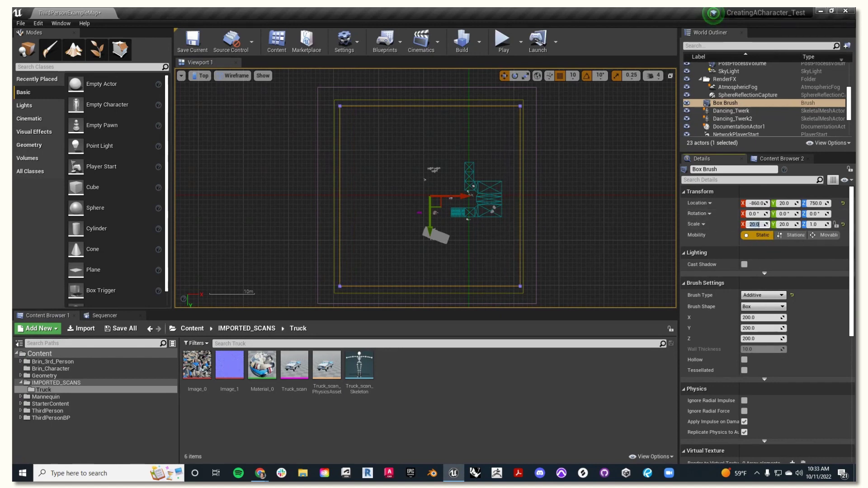
Return to the perspective view and lower the box brush to Z 30 beneath the characters and truck
{"action": "left_click", "coordinate": [197, 78]}
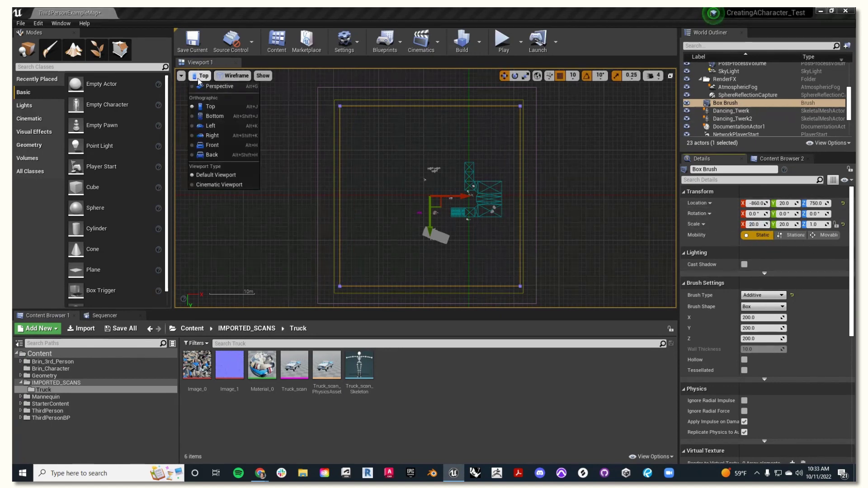
{"action": "left_click", "coordinate": [210, 83]}
{"action": "mouse_move", "coordinate": [404, 169]}
{"action": "left_mouse_down"}
{"action": "mouse_move", "coordinate": [405, 221]}
{"action": "mouse_move", "coordinate": [389, 257]}
{"action": "left_mouse_up"}
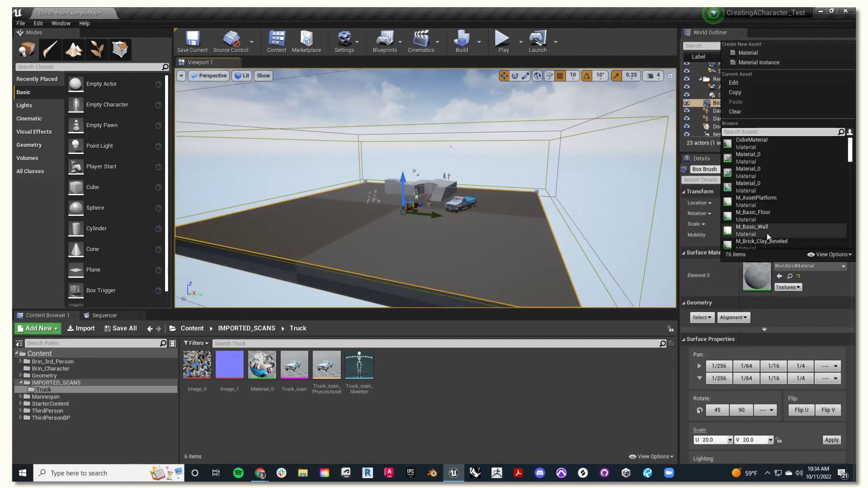
Apply the M_Water_Ocean material to the box brush floor
{"action": "type", "text": "m"}
{"action": "scroll", "coordinate": [808, 183], "scroll_direction": "down", "scroll_amount": 3}
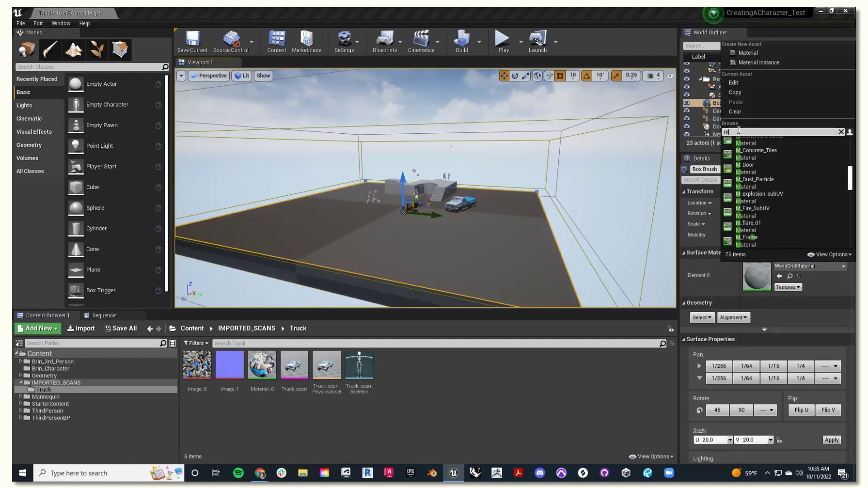
{"action": "scroll", "coordinate": [789, 201], "scroll_direction": "down", "scroll_amount": 10}
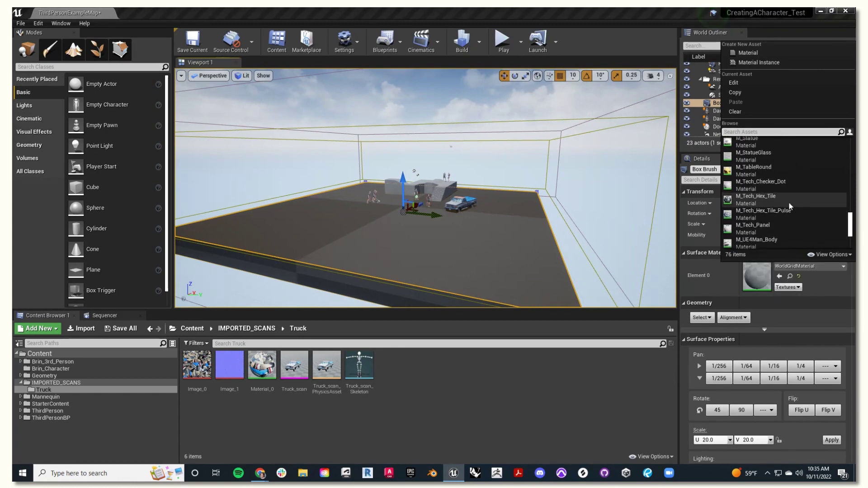
{"action": "left_click", "coordinate": [787, 156]}
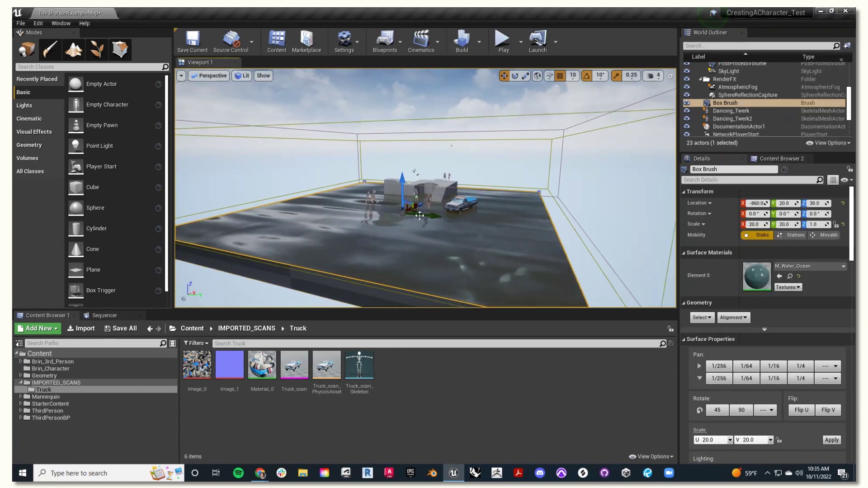
Tilt the truck to a rotation of about -16.3°, -15.4° and 110.4° so it appears partly sunk in the water
{"action": "scroll", "coordinate": [435, 211], "scroll_direction": "up", "scroll_amount": 6}
{"action": "key", "text": "Escape"}
{"action": "left_click_drag", "start_coordinate": [435, 212], "coordinate": [583, 242], "text": "alt"}
{"action": "scroll", "coordinate": [519, 222], "scroll_direction": "up", "scroll_amount": 3}
{"action": "left_click", "coordinate": [543, 240]}
{"action": "key", "text": "f"}
{"action": "key", "text": "e"}
{"action": "left_click_drag", "start_coordinate": [416, 166], "coordinate": [409, 181]}
Move the tilted truck along Y to 1100, away from the characters
{"action": "key", "text": "w"}
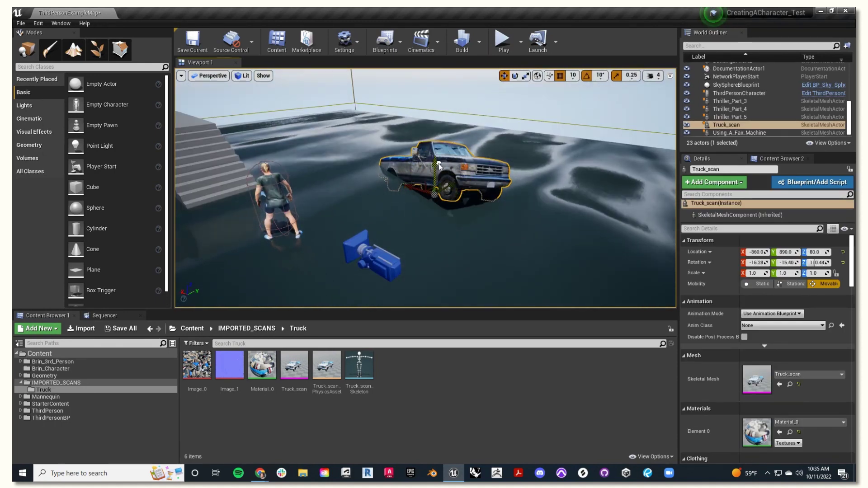
{"action": "left_click_drag", "start_coordinate": [506, 188], "coordinate": [468, 144], "text": "alt"}
{"action": "left_click_drag", "start_coordinate": [441, 192], "coordinate": [493, 193]}
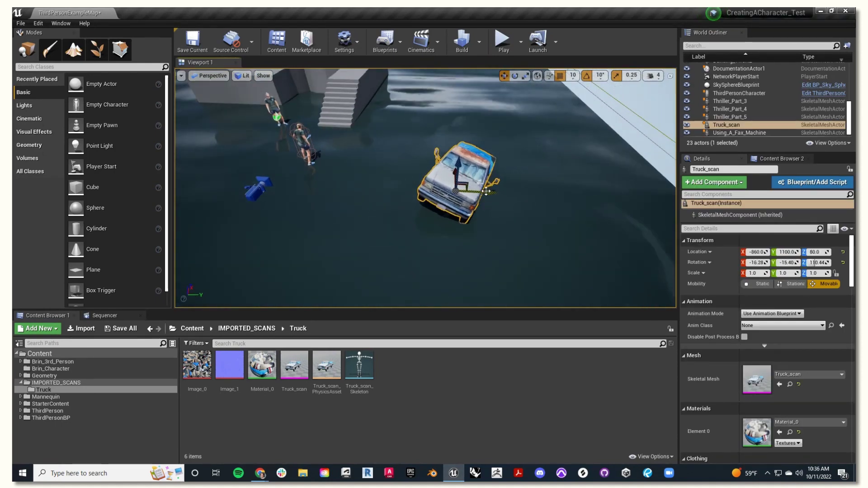
{"action": "key", "text": "e"}
{"action": "key", "text": "Escape"}
Place a cube on the water floor at the feet of the three Thriller dancers
{"action": "right_click_drag", "start_coordinate": [493, 193], "coordinate": [379, 176]}
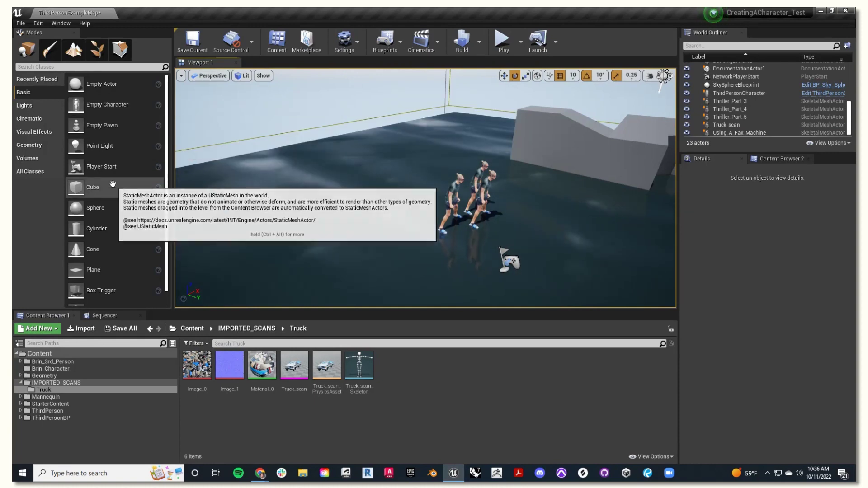
{"action": "left_click_drag", "start_coordinate": [96, 188], "coordinate": [436, 243]}
{"action": "right_click_drag", "start_coordinate": [436, 243], "coordinate": [446, 152]}
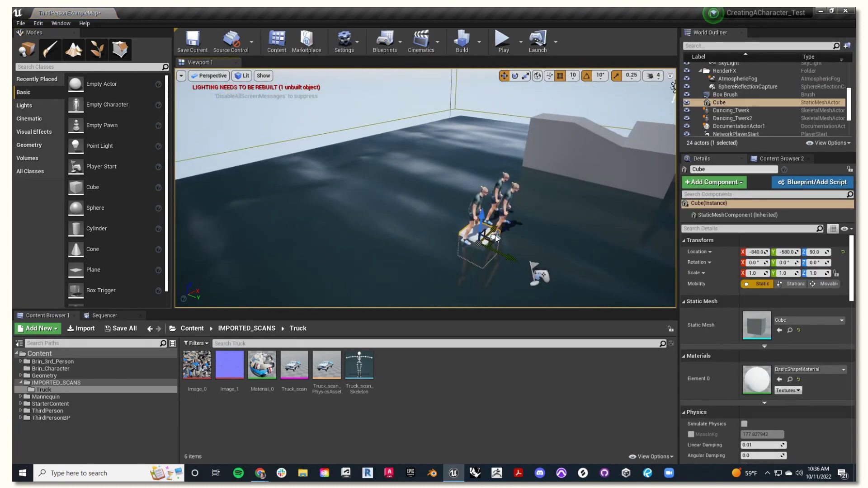
{"action": "scroll", "coordinate": [487, 253], "scroll_direction": "up", "scroll_amount": 3}
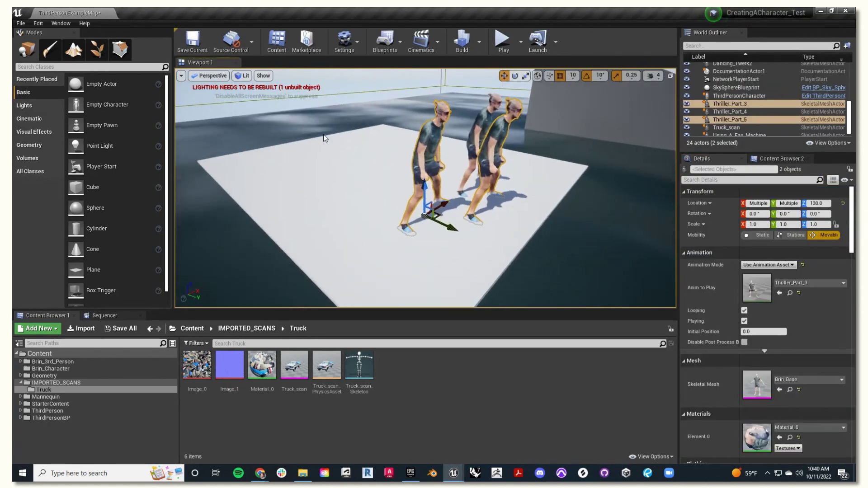
Enlarge the viewport and select all three Thriller dancers on the white platform
{"action": "right_click_drag", "start_coordinate": [324, 136], "coordinate": [502, 174]}
{"action": "left_click_drag", "start_coordinate": [579, 310], "coordinate": [584, 336]}
{"action": "left_click_drag", "start_coordinate": [679, 298], "coordinate": [699, 289]}
{"action": "right_click_drag", "start_coordinate": [566, 166], "coordinate": [501, 165]}
{"action": "left_click", "coordinate": [446, 151], "text": "ctrl"}
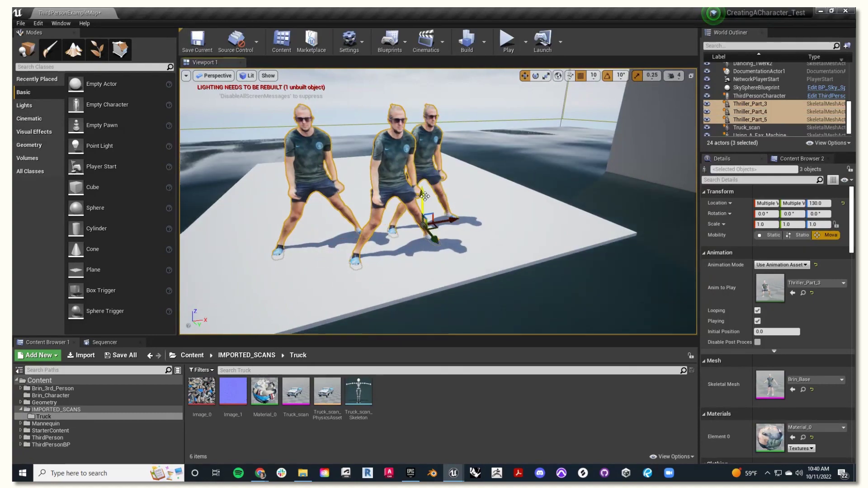
{"action": "right_click_drag", "start_coordinate": [446, 151], "coordinate": [407, 149]}
Apply the M_Metal_Chrome material to the cube platform and move it to X -840 under the dancers
{"action": "left_click", "coordinate": [498, 199]}
{"action": "left_click", "coordinate": [820, 370]}
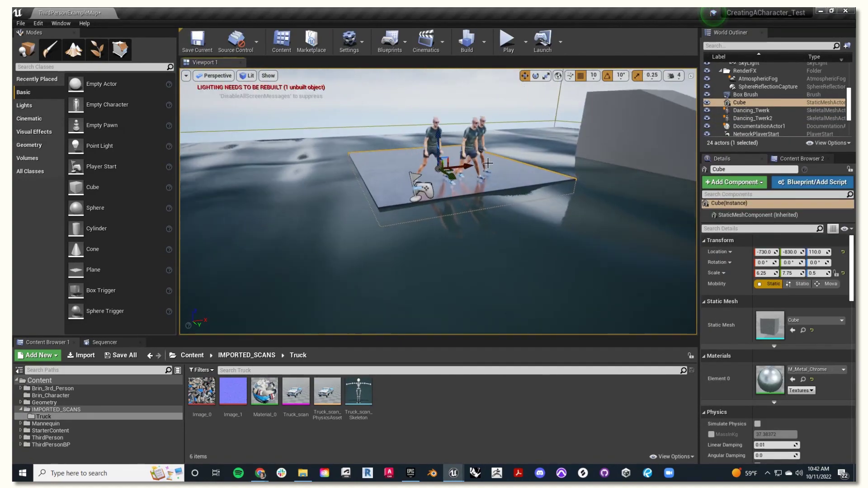
{"action": "scroll", "coordinate": [477, 141], "scroll_direction": "up", "scroll_amount": 5}
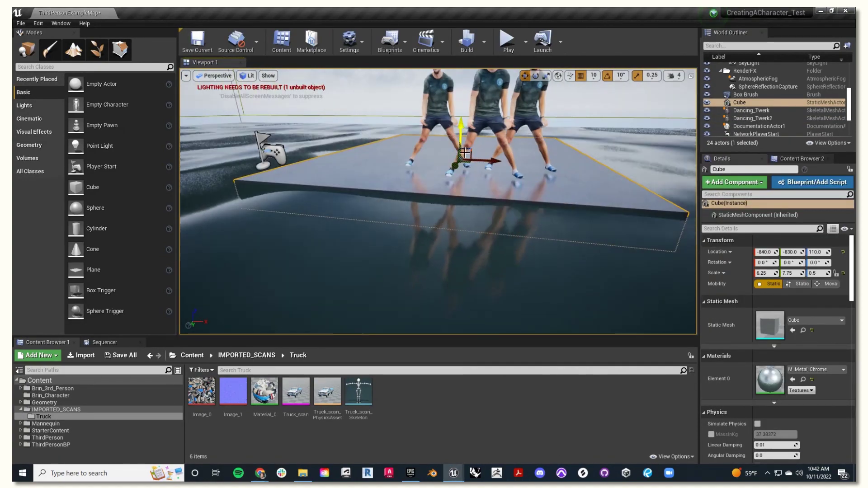
{"action": "right_click_drag", "start_coordinate": [478, 141], "coordinate": [425, 149]}
{"action": "scroll", "coordinate": [478, 141], "scroll_direction": "down", "scroll_amount": 8}
{"action": "left_click", "coordinate": [525, 243]}
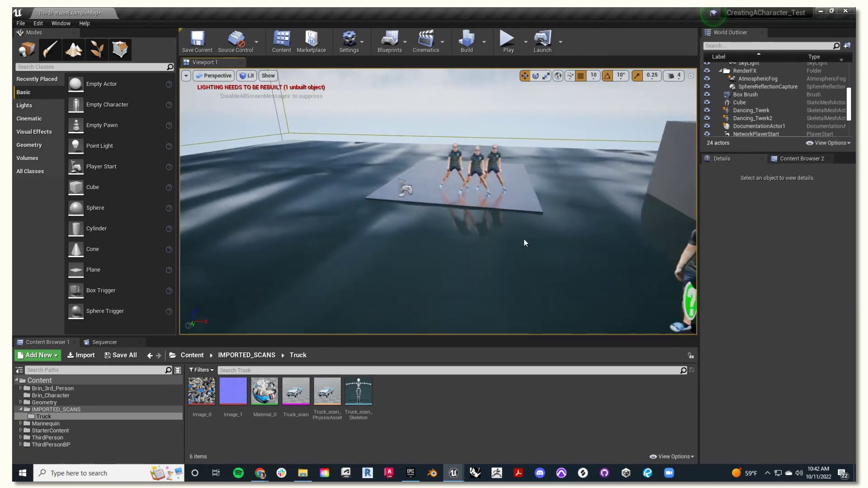
Build the level's lighting
{"action": "right_click_drag", "start_coordinate": [525, 242], "coordinate": [560, 240]}
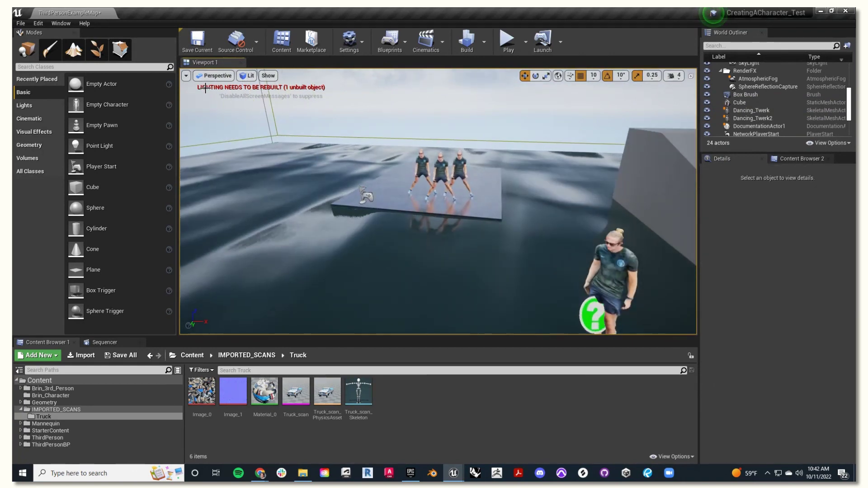
{"action": "left_click", "coordinate": [485, 42]}
{"action": "left_click", "coordinate": [511, 67]}
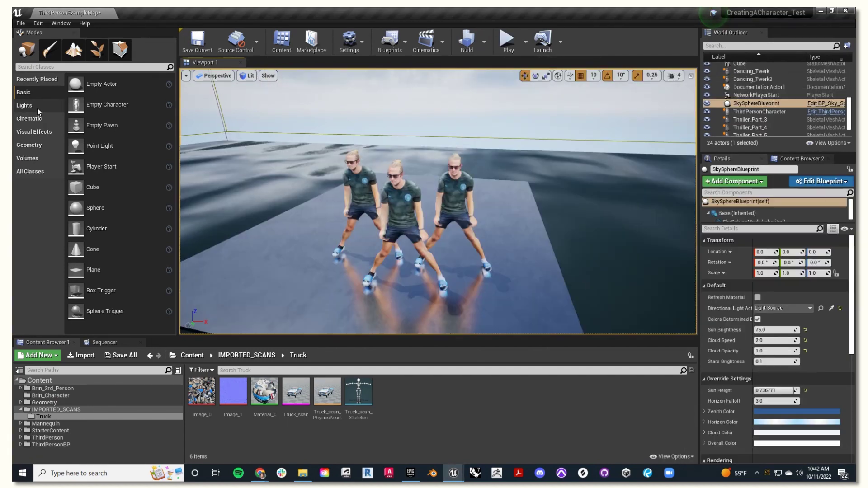
Place a spot light on the platform beside the dancers and raise it to about Z 360
{"action": "left_click", "coordinate": [24, 106]}
{"action": "left_click_drag", "start_coordinate": [107, 126], "coordinate": [497, 239]}
{"action": "scroll", "coordinate": [498, 240], "scroll_direction": "down", "scroll_amount": 3}
{"action": "scroll", "coordinate": [494, 180], "scroll_direction": "up", "scroll_amount": 2}
{"action": "left_click_drag", "start_coordinate": [495, 181], "coordinate": [497, 107]}
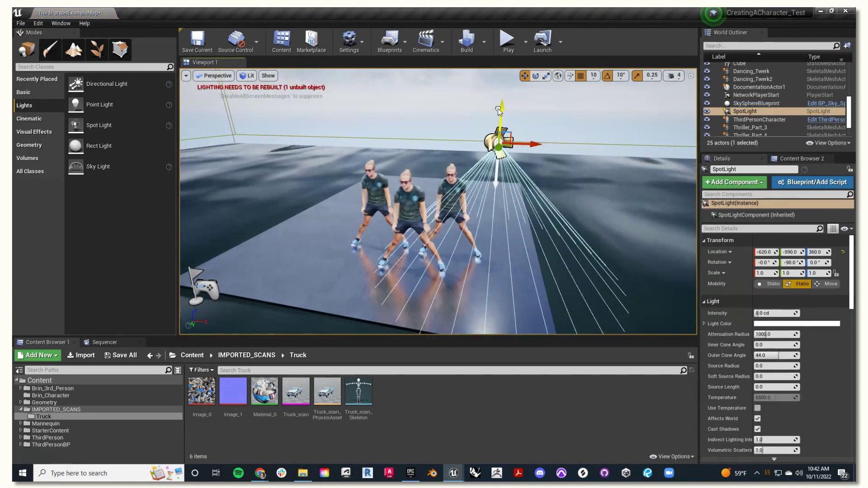
Aim the spot light at the dancers and move it to X -600, Y -500, Z 320
{"action": "right_click_drag", "start_coordinate": [498, 108], "coordinate": [429, 109]}
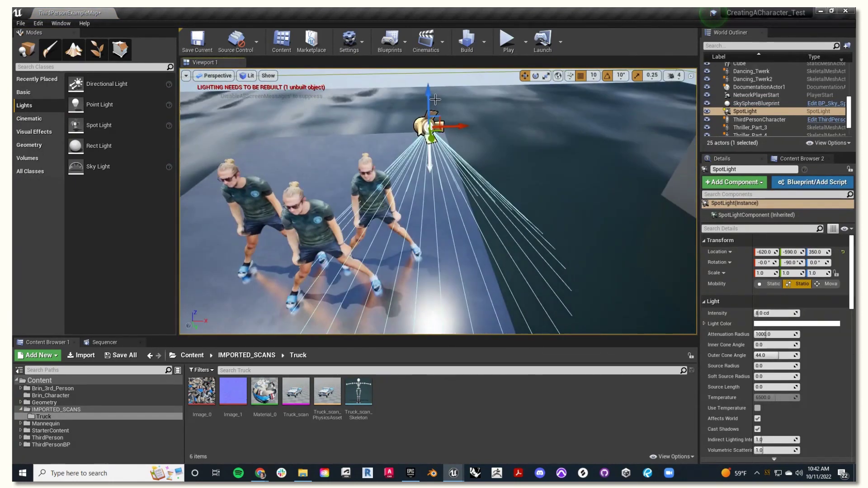
{"action": "left_click_drag", "start_coordinate": [429, 100], "coordinate": [430, 121]}
{"action": "key", "text": "e"}
{"action": "left_click_drag", "start_coordinate": [390, 141], "coordinate": [402, 118]}
{"action": "right_click_drag", "start_coordinate": [453, 181], "coordinate": [493, 212]}
{"action": "left_click_drag", "start_coordinate": [532, 247], "coordinate": [533, 270]}
{"action": "right_click_drag", "start_coordinate": [534, 269], "coordinate": [506, 208]}
{"action": "left_click", "coordinate": [525, 76]}
{"action": "left_click_drag", "start_coordinate": [466, 244], "coordinate": [469, 272]}
{"action": "left_click_drag", "start_coordinate": [503, 248], "coordinate": [514, 249]}
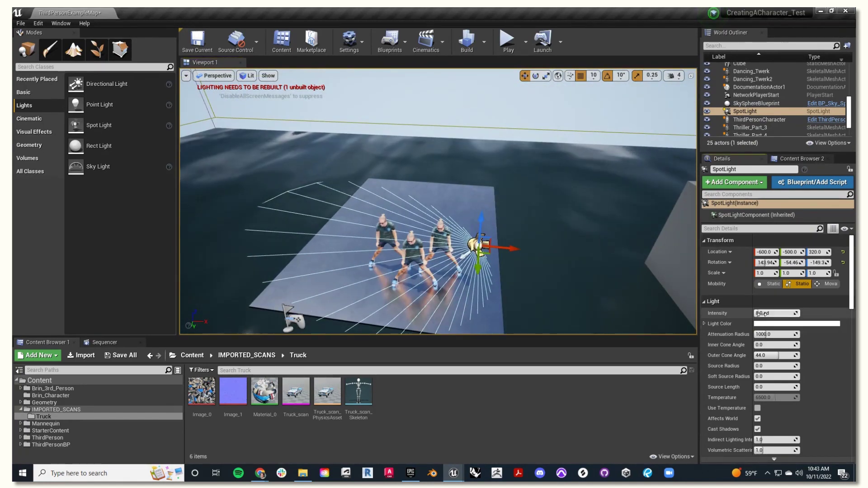
Set the spot light's intensity to about 26.6 cd and raise the light to Z 340
{"action": "left_click_drag", "start_coordinate": [764, 313], "coordinate": [785, 321]}
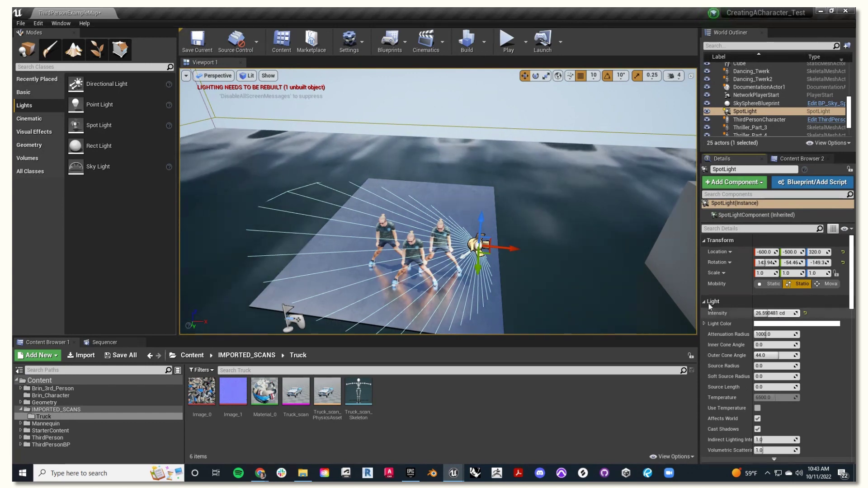
{"action": "left_click_drag", "start_coordinate": [483, 220], "coordinate": [483, 212]}
Set the spot light's color to pink with RGB 255, 105, 211
{"action": "left_click", "coordinate": [786, 324]}
{"action": "left_click", "coordinate": [797, 324]}
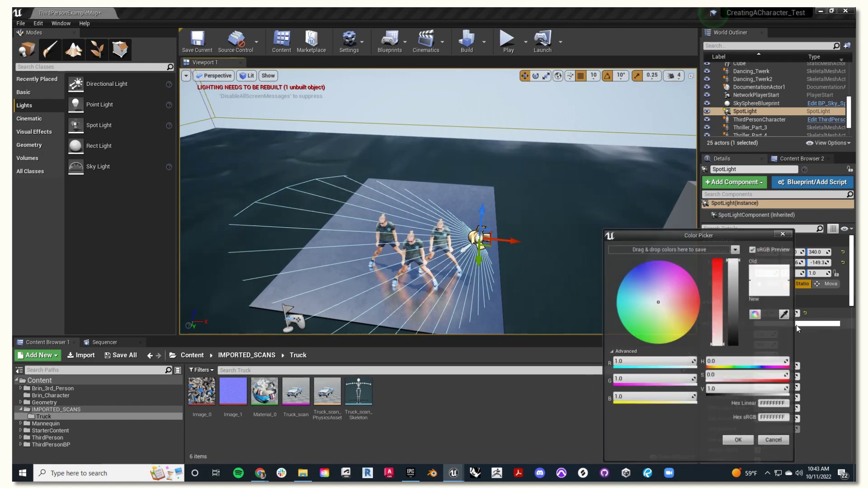
{"action": "left_click", "coordinate": [688, 283]}
{"action": "left_click", "coordinate": [738, 439]}
{"action": "scroll", "coordinate": [520, 253], "scroll_direction": "down", "scroll_amount": 3}
{"action": "key", "text": "Escape"}
Duplicate the pink spot light across the platform to X -1000 and rotate the copy to about -49.35° about Z
{"action": "left_click", "coordinate": [474, 230]}
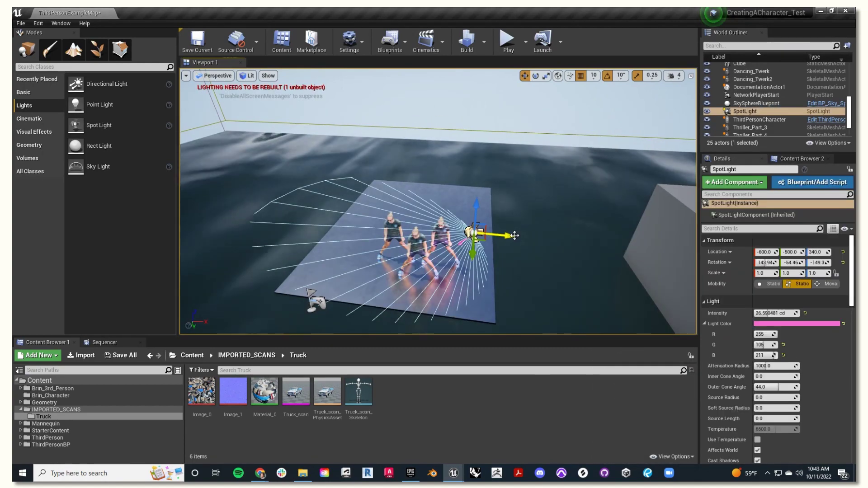
{"action": "left_click_drag", "start_coordinate": [514, 235], "coordinate": [452, 236], "text": "alt"}
{"action": "scroll", "coordinate": [396, 236], "scroll_direction": "up", "scroll_amount": 3}
{"action": "left_click_drag", "start_coordinate": [519, 199], "coordinate": [481, 209]}
{"action": "key", "text": "e"}
{"action": "left_click_drag", "start_coordinate": [452, 243], "coordinate": [282, 217]}
Add a third pink spot light behind the dancers at X -600, Y -700 and rotate it about 10° about Z
{"action": "left_click_drag", "start_coordinate": [290, 217], "coordinate": [535, 95], "text": "alt"}
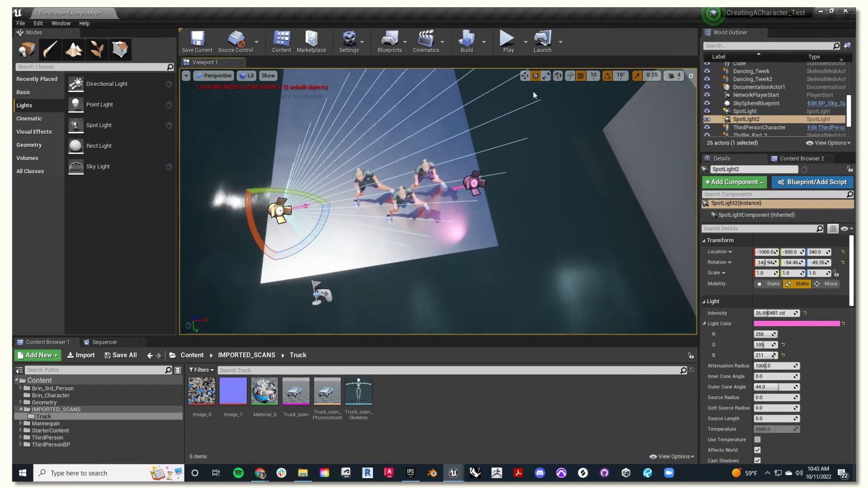
{"action": "key", "text": "w"}
{"action": "left_click_drag", "start_coordinate": [315, 207], "coordinate": [502, 188]}
{"action": "key", "text": "e"}
{"action": "left_click_drag", "start_coordinate": [502, 209], "coordinate": [557, 198]}
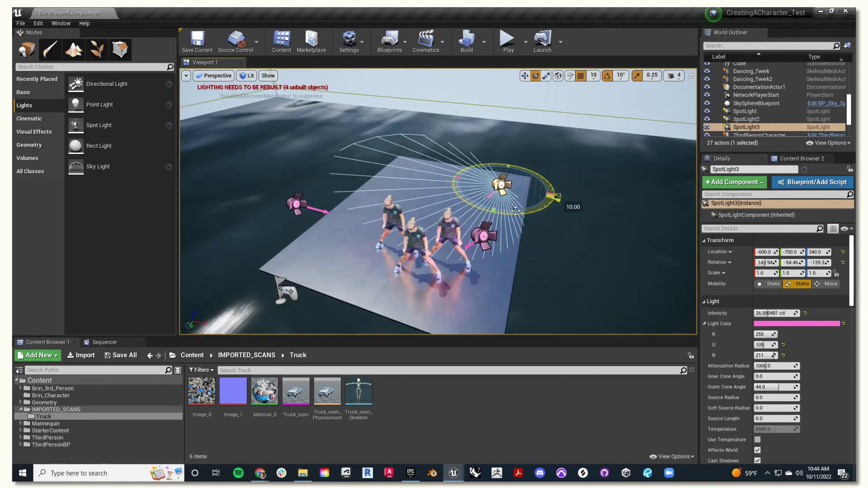
{"action": "key", "text": "Escape"}
Play the level and run the character toward the platform to view the dancers under the pink lights
{"action": "left_click", "coordinate": [507, 40]}
{"action": "left_click", "coordinate": [515, 241]}
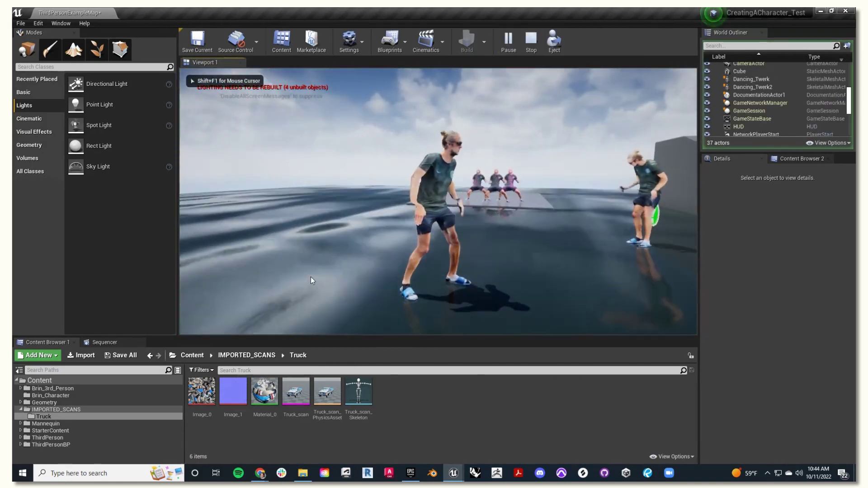
{"action": "key", "text": "w"}
{"action": "key", "text": "w"}
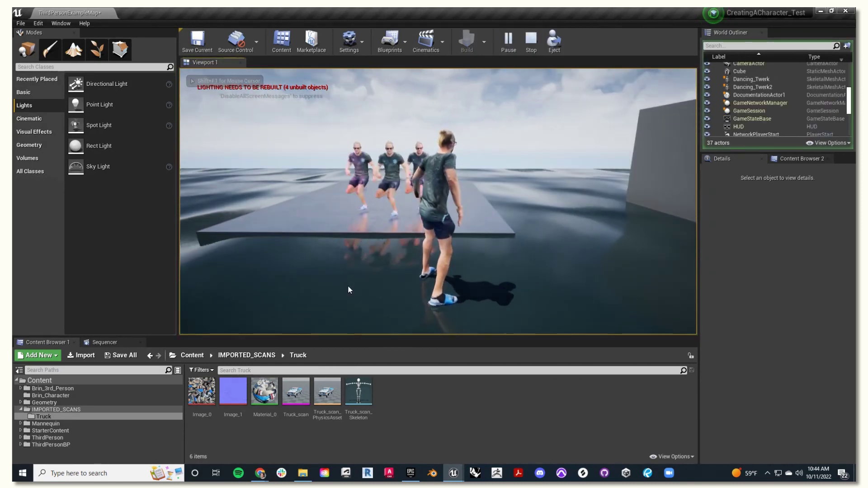
{"action": "key", "text": "w"}
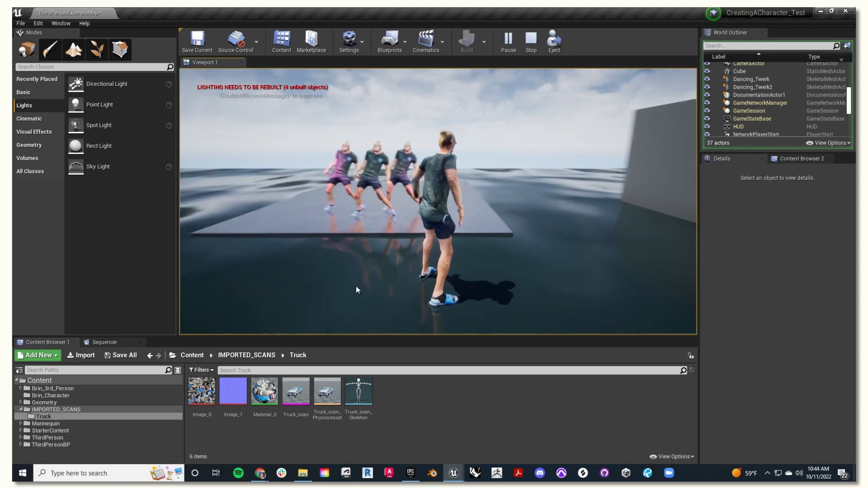
{"action": "key", "text": "w"}
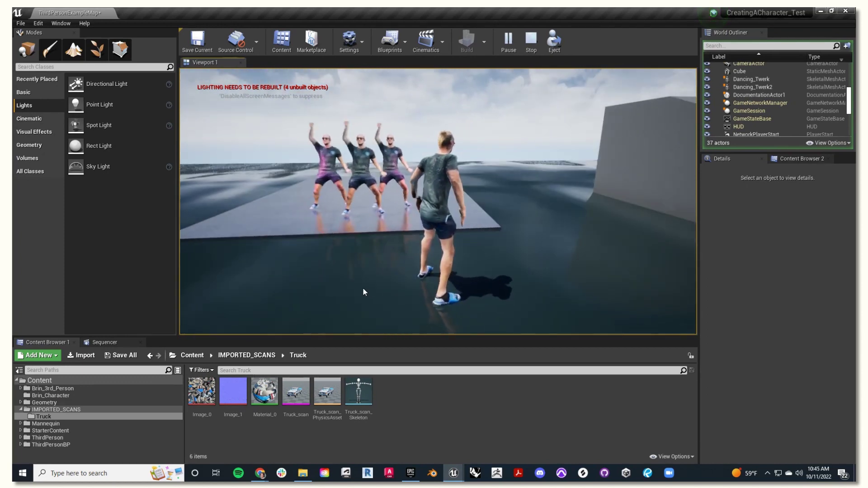
Stop the level preview and apply the M_Metal_Steel material to the walkway's Linear_Stair_StaticMesh
{"action": "key", "text": "Escape"}
{"action": "scroll", "coordinate": [536, 211], "scroll_direction": "up", "scroll_amount": 8}
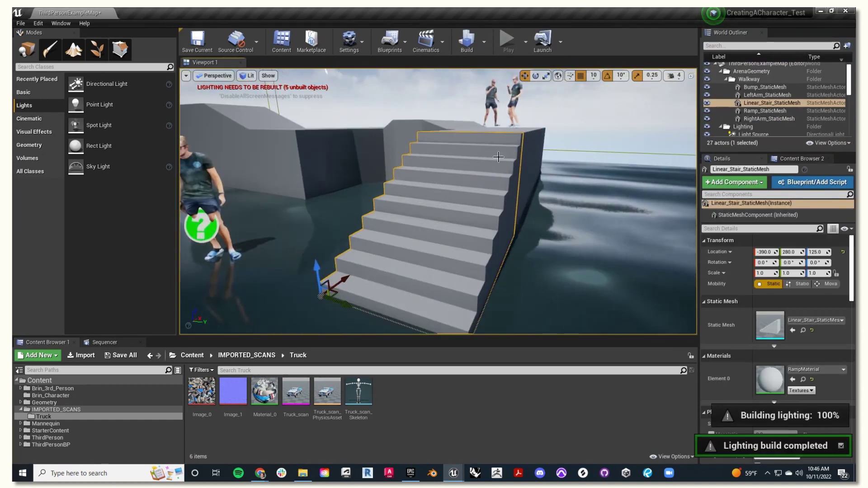
{"action": "scroll", "coordinate": [502, 158], "scroll_direction": "down", "scroll_amount": 4}
{"action": "scroll", "coordinate": [384, 174], "scroll_direction": "up", "scroll_amount": 1}
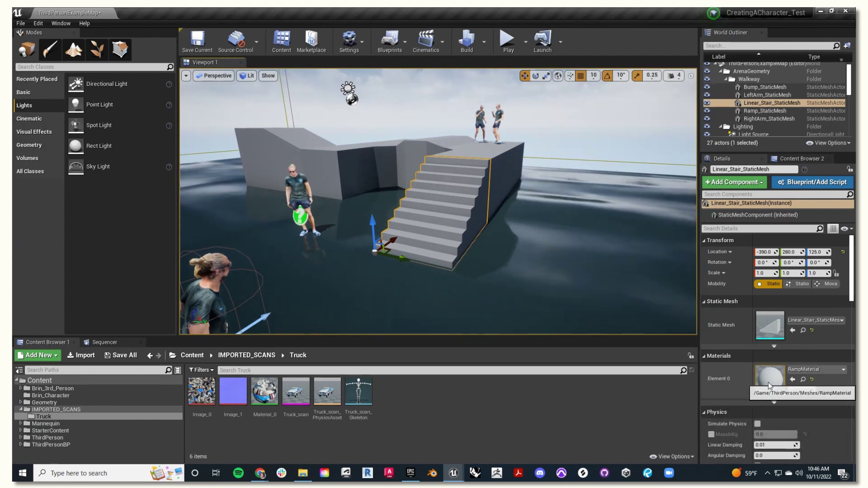
{"action": "left_click", "coordinate": [814, 369]}
{"action": "type", "text": "m_metal"}
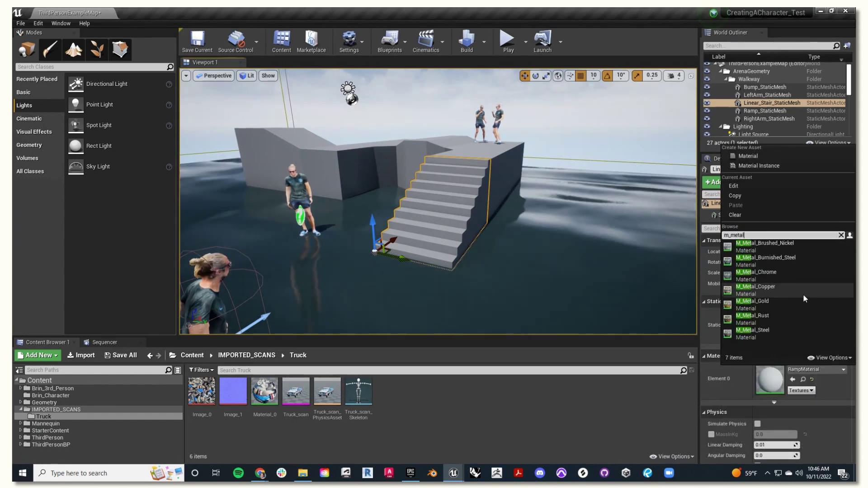
{"action": "left_click", "coordinate": [763, 332]}
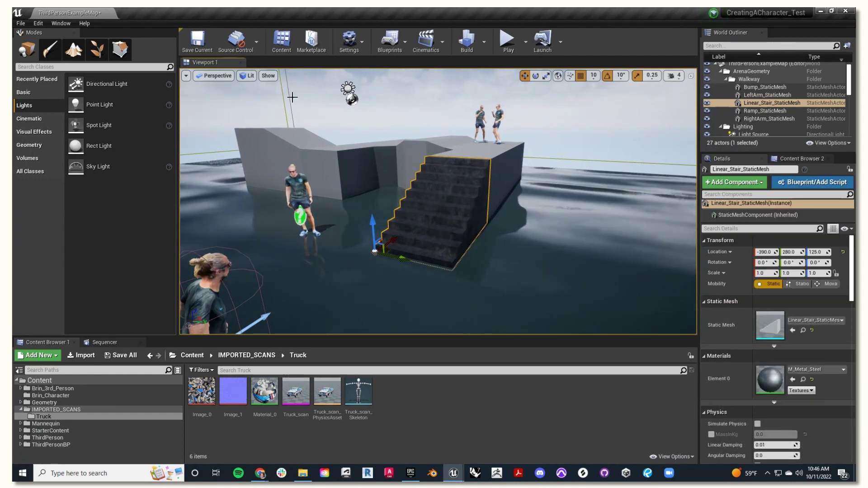
Apply the M_Metal_Steel material to the walkway block under the two dancers and to the adjoining Bump_StaticMesh
{"action": "scroll", "coordinate": [457, 195], "scroll_direction": "up", "scroll_amount": 8}
{"action": "scroll", "coordinate": [527, 188], "scroll_direction": "down", "scroll_amount": 7}
{"action": "left_click", "coordinate": [570, 235]}
{"action": "left_click", "coordinate": [807, 368]}
{"action": "left_click", "coordinate": [765, 274]}
{"action": "left_click", "coordinate": [500, 246]}
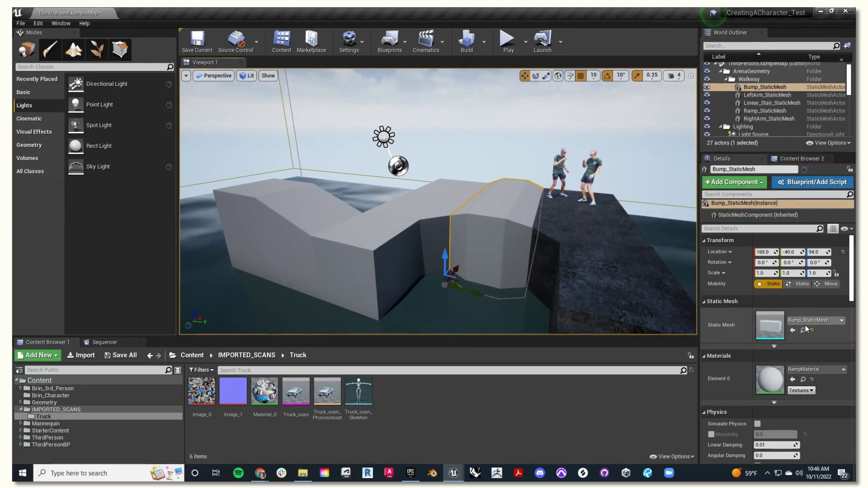
{"action": "left_click", "coordinate": [807, 368]}
{"action": "left_click", "coordinate": [764, 274]}
Apply the M_Metal_Steel material to the remaining walkway arm and to Ramp_StaticMesh at its end
{"action": "left_click", "coordinate": [407, 235]}
{"action": "left_click", "coordinate": [808, 368]}
{"action": "type", "text": "m_metal"}
{"action": "left_click", "coordinate": [765, 333]}
{"action": "left_click", "coordinate": [294, 226]}
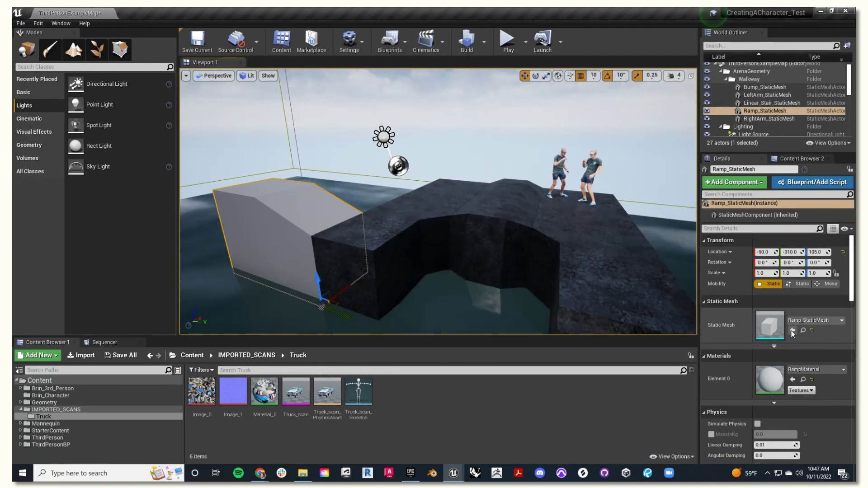
{"action": "left_click", "coordinate": [807, 370]}
{"action": "type", "text": "m_metal"}
{"action": "left_click", "coordinate": [764, 332]}
Find BP_Sky_Sphere with the search "sky sp" and place it in the level at X 140, Y 370, Z 240
{"action": "scroll", "coordinate": [447, 234], "scroll_direction": "down", "scroll_amount": 7}
{"action": "scroll", "coordinate": [454, 234], "scroll_direction": "down", "scroll_amount": 8}
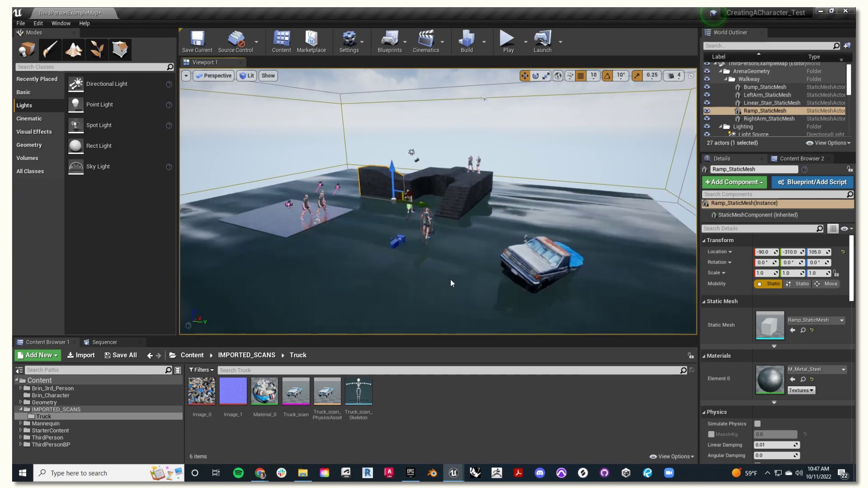
{"action": "right_click_drag", "start_coordinate": [452, 283], "coordinate": [427, 271]}
{"action": "scroll", "coordinate": [504, 198], "scroll_direction": "down", "scroll_amount": 2}
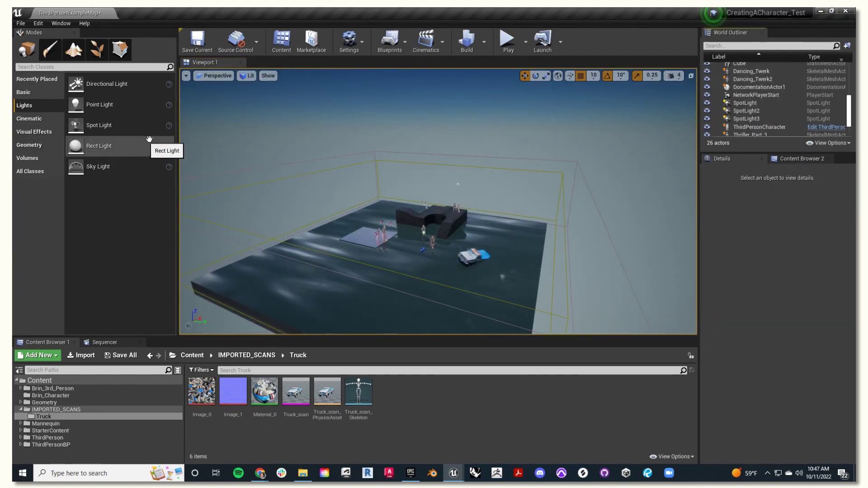
{"action": "left_click", "coordinate": [30, 67]}
{"action": "type", "text": "sky sp"}
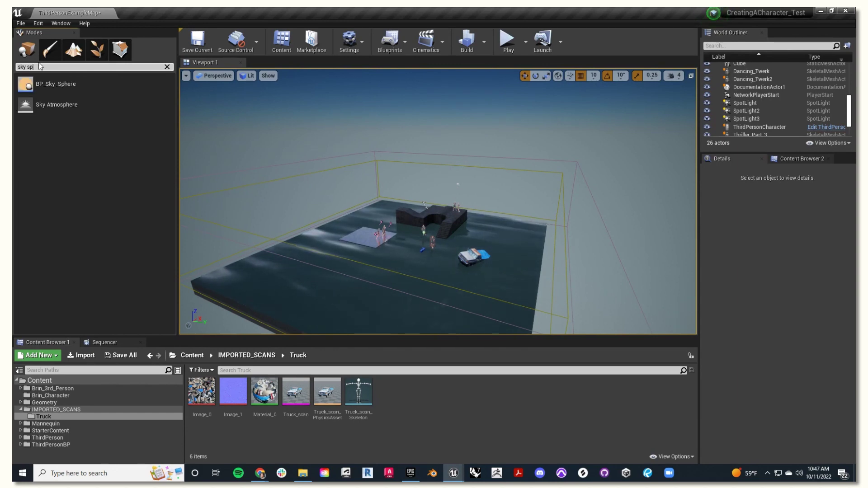
{"action": "left_click_drag", "start_coordinate": [49, 85], "coordinate": [457, 222]}
{"action": "scroll", "coordinate": [505, 202], "scroll_direction": "down", "scroll_amount": 5}
{"action": "scroll", "coordinate": [506, 201], "scroll_direction": "up", "scroll_amount": 3}
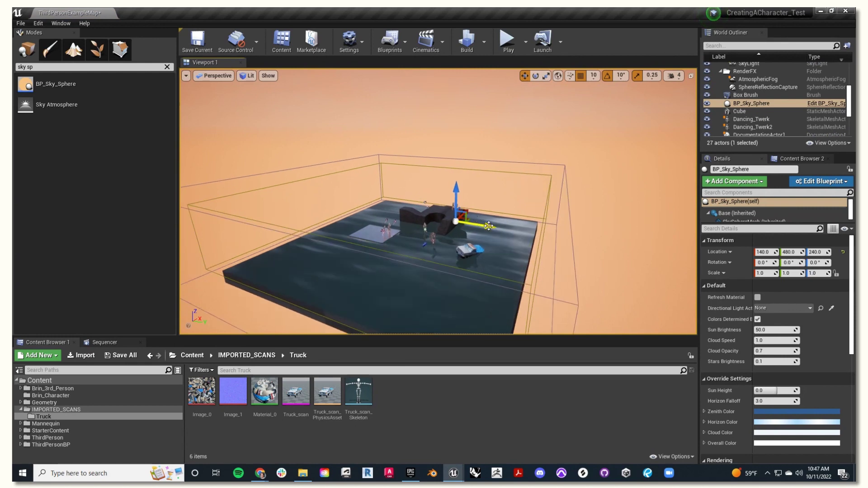
{"action": "scroll", "coordinate": [485, 228], "scroll_direction": "down", "scroll_amount": 2}
{"action": "key", "text": "Escape"}
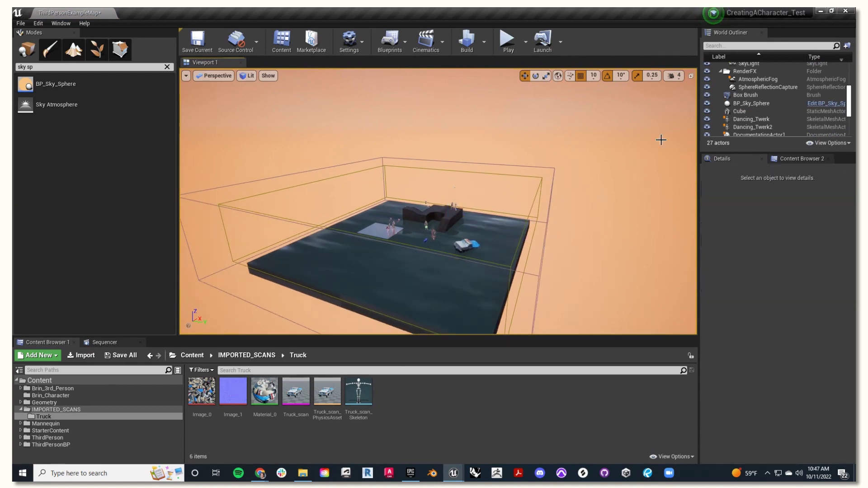
Open the BP_Sky_Sphere blueprint and look over its Construction Script graph and default sky color curves
{"action": "scroll", "coordinate": [444, 196], "scroll_direction": "up", "scroll_amount": 4}
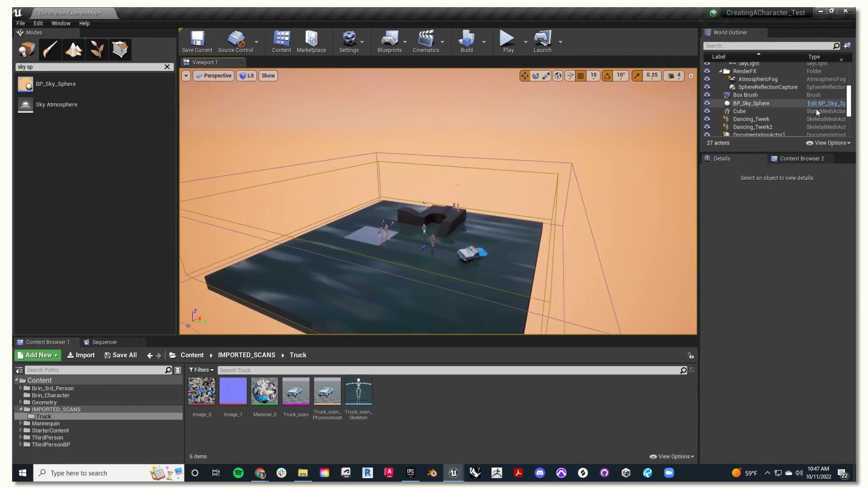
{"action": "left_click", "coordinate": [748, 103]}
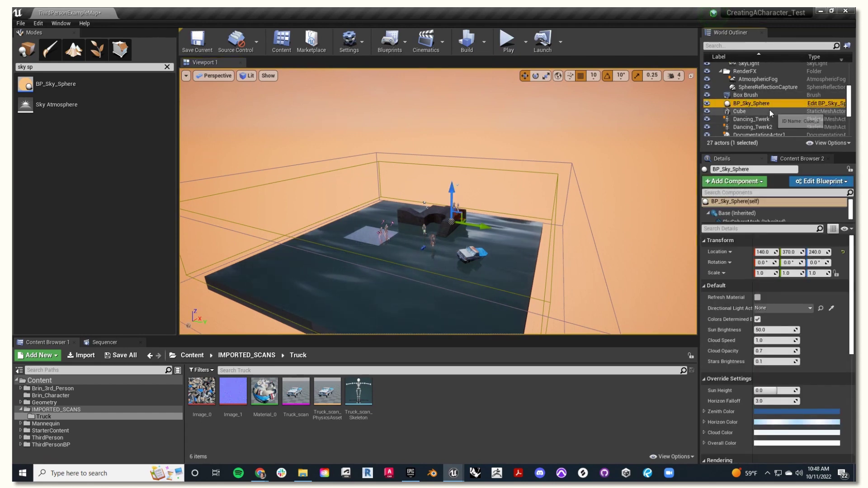
{"action": "left_click", "coordinate": [827, 103]}
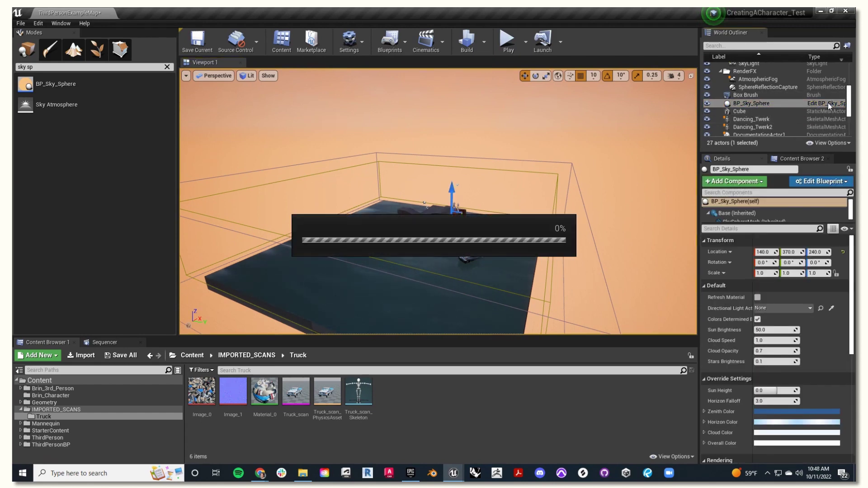
{"action": "scroll", "coordinate": [412, 191], "scroll_direction": "down", "scroll_amount": 7}
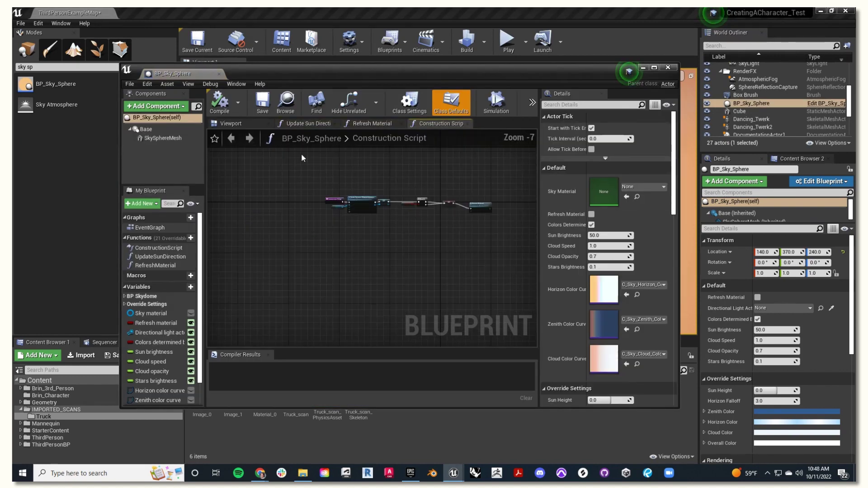
{"action": "scroll", "coordinate": [306, 159], "scroll_direction": "up", "scroll_amount": 5}
{"action": "scroll", "coordinate": [335, 202], "scroll_direction": "down", "scroll_amount": 5}
{"action": "scroll", "coordinate": [280, 228], "scroll_direction": "up", "scroll_amount": 3}
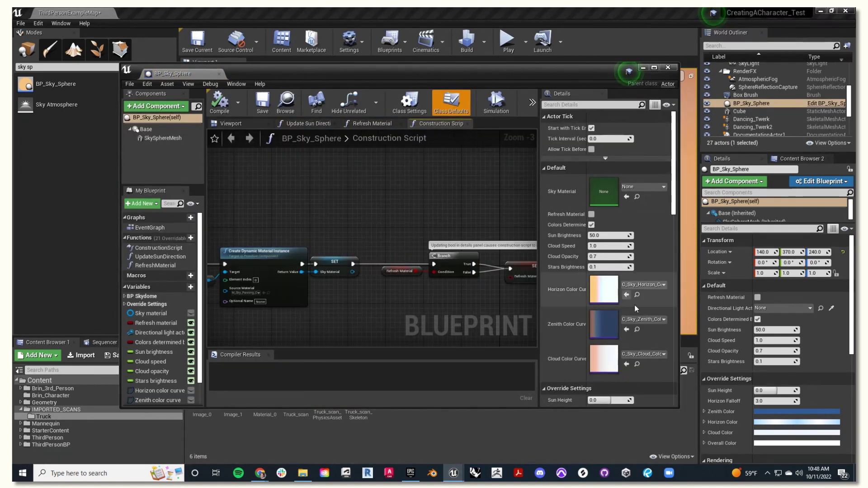
{"action": "scroll", "coordinate": [408, 294], "scroll_direction": "down", "scroll_amount": 3}
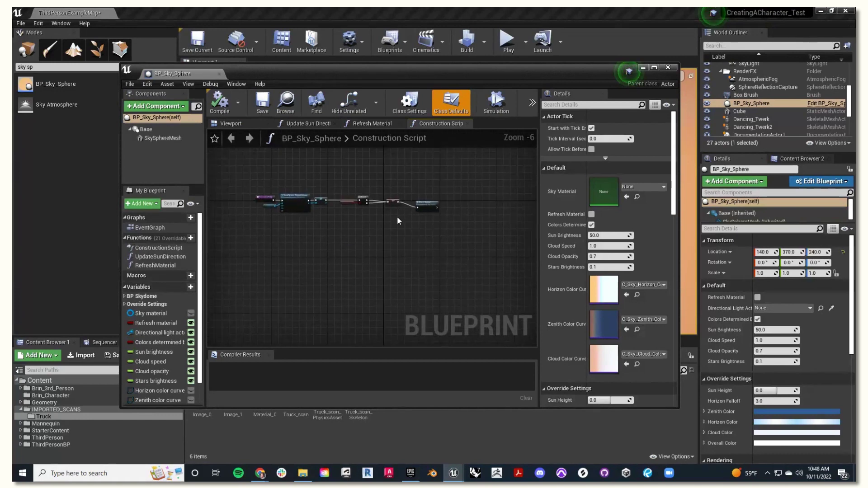
{"action": "scroll", "coordinate": [399, 221], "scroll_direction": "up", "scroll_amount": 2}
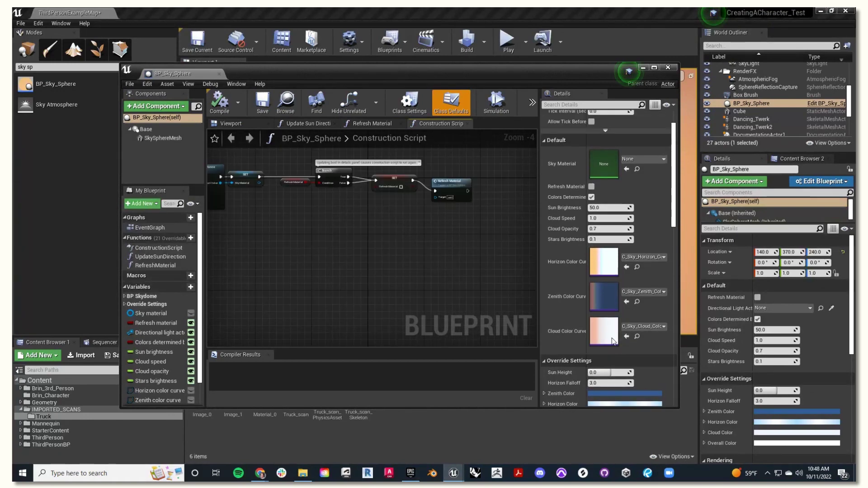
Reshape the red channel of the C_Sky_Cloud_Color curve with a key at 0.3, 0.9, save it and close the blueprint
{"action": "double_click", "coordinate": [605, 358]}
{"action": "mouse_move", "coordinate": [365, 236]}
{"action": "left_mouse_down"}
{"action": "mouse_move", "coordinate": [385, 210]}
{"action": "mouse_move", "coordinate": [383, 173]}
{"action": "mouse_move", "coordinate": [380, 250]}
{"action": "mouse_move", "coordinate": [381, 238]}
{"action": "left_mouse_up"}
{"action": "left_click_drag", "start_coordinate": [323, 207], "coordinate": [324, 181]}
{"action": "mouse_move", "coordinate": [424, 182]}
{"action": "left_mouse_down"}
{"action": "mouse_move", "coordinate": [431, 174]}
{"action": "mouse_move", "coordinate": [434, 183]}
{"action": "left_mouse_up"}
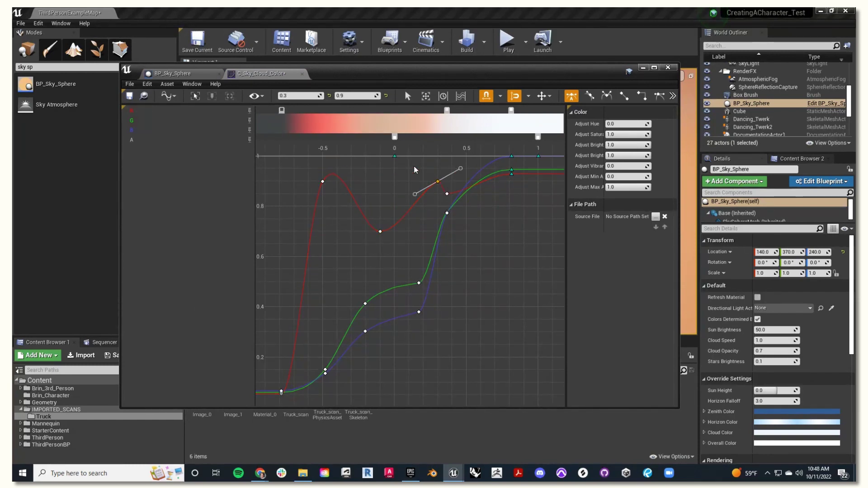
{"action": "left_click", "coordinate": [129, 96]}
{"action": "left_click", "coordinate": [575, 70]}
{"action": "left_click", "coordinate": [303, 73]}
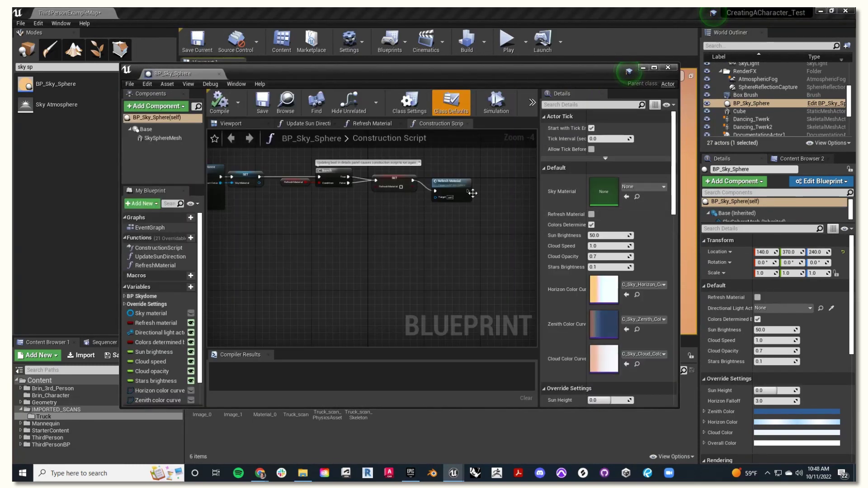
{"action": "scroll", "coordinate": [527, 223], "scroll_direction": "down", "scroll_amount": 3}
{"action": "left_click", "coordinate": [671, 69]}
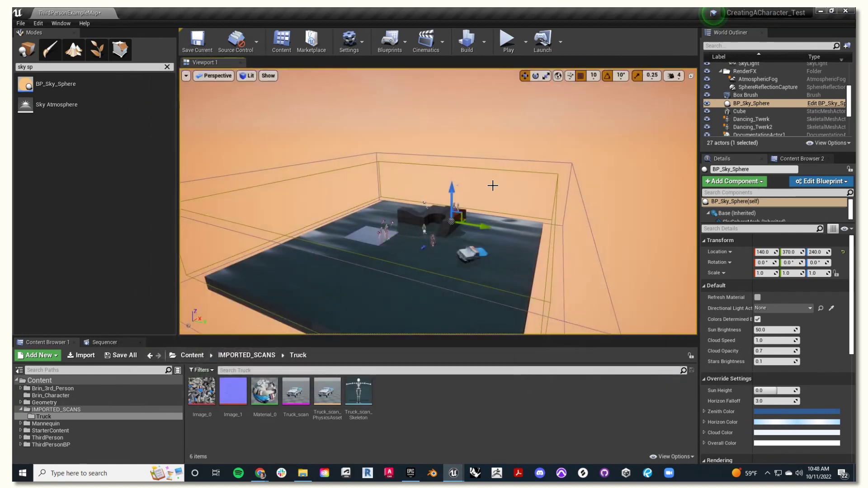
Set the sky sphere's Horizon Color to a blue-violet with R 1.647918, G 1.731073 and B 3.0
{"action": "scroll", "coordinate": [494, 185], "scroll_direction": "down", "scroll_amount": 4}
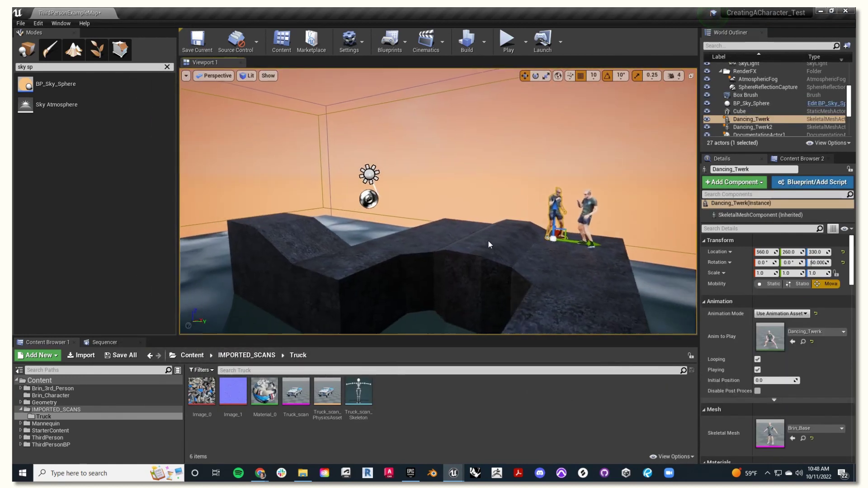
{"action": "scroll", "coordinate": [488, 240], "scroll_direction": "down", "scroll_amount": 3}
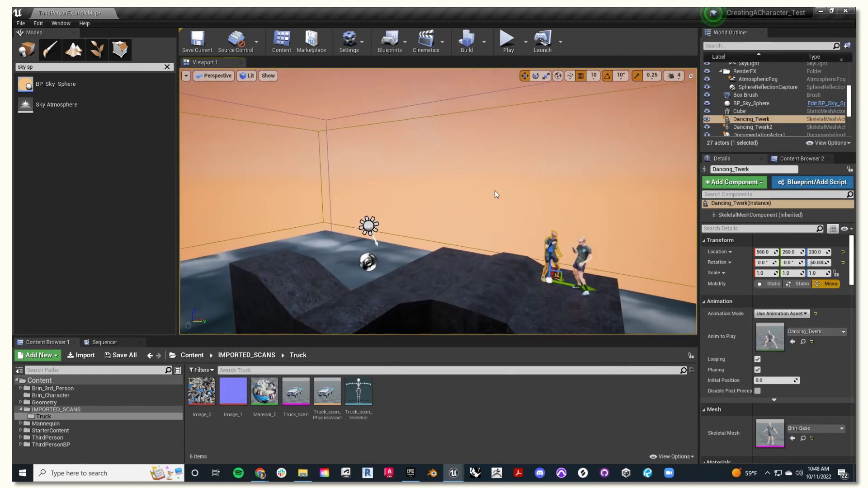
{"action": "left_click", "coordinate": [572, 175]}
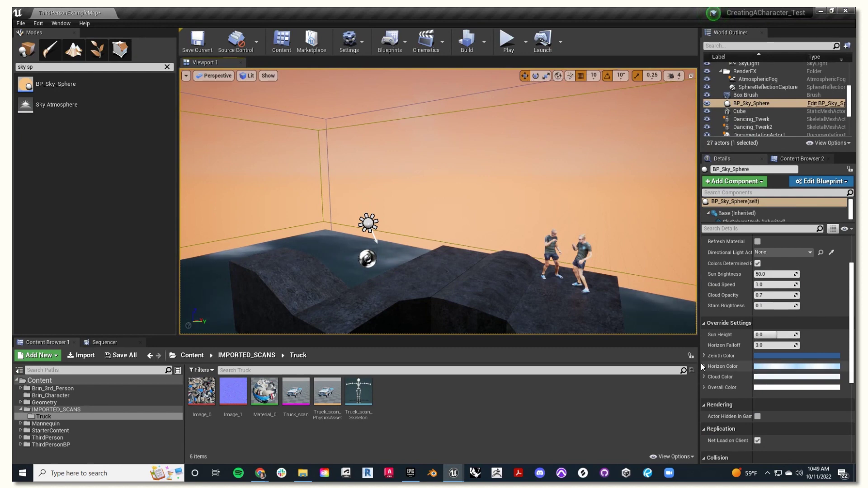
{"action": "left_click", "coordinate": [704, 366]}
{"action": "left_click", "coordinate": [704, 366]}
{"action": "left_click", "coordinate": [781, 367]}
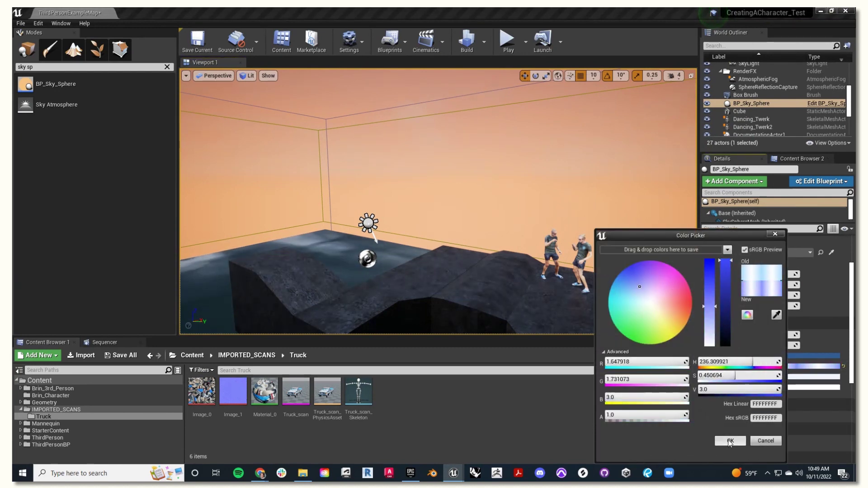
{"action": "left_click", "coordinate": [730, 441]}
Try a green Cloud Color on the sky sphere with hex sRGB 4CFF7BFF and reset it to the default
{"action": "left_click", "coordinate": [775, 378]}
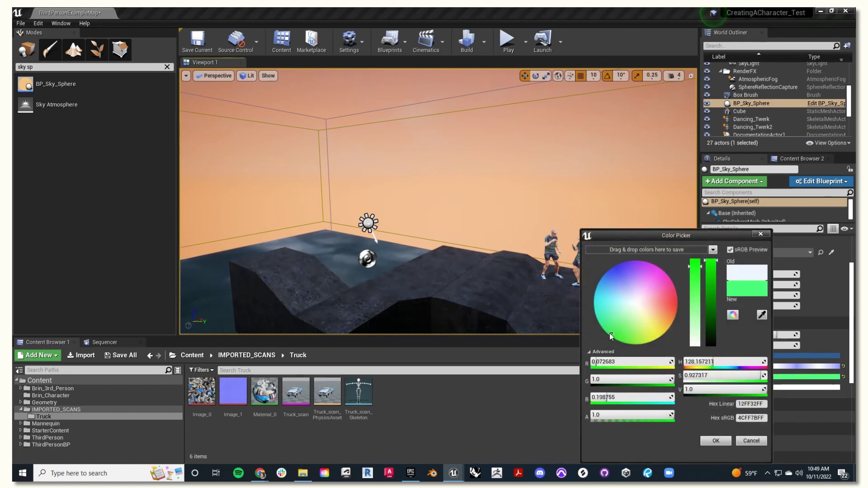
{"action": "left_click", "coordinate": [715, 441]}
{"action": "scroll", "coordinate": [388, 232], "scroll_direction": "down", "scroll_amount": 6}
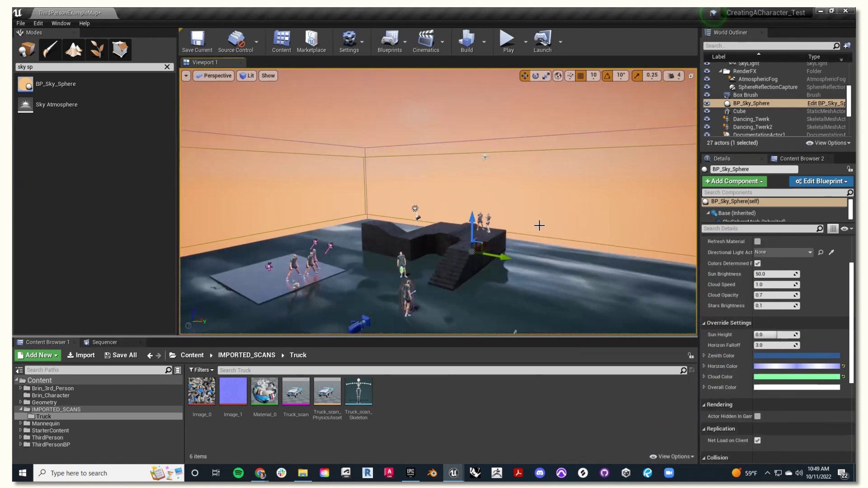
{"action": "left_click", "coordinate": [844, 377]}
{"action": "scroll", "coordinate": [805, 389], "scroll_direction": "down", "scroll_amount": 3}
{"action": "key", "text": "Escape"}
{"action": "scroll", "coordinate": [472, 227], "scroll_direction": "down", "scroll_amount": 4}
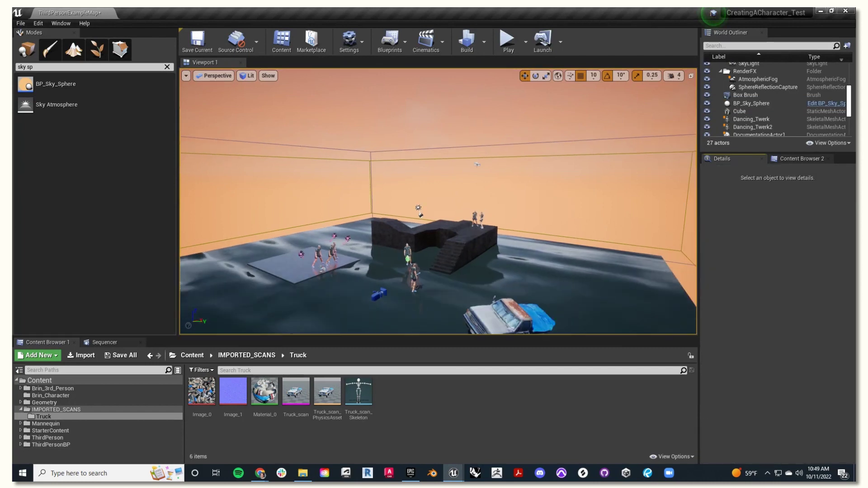
{"action": "left_click_drag", "start_coordinate": [398, 234], "coordinate": [357, 238]}
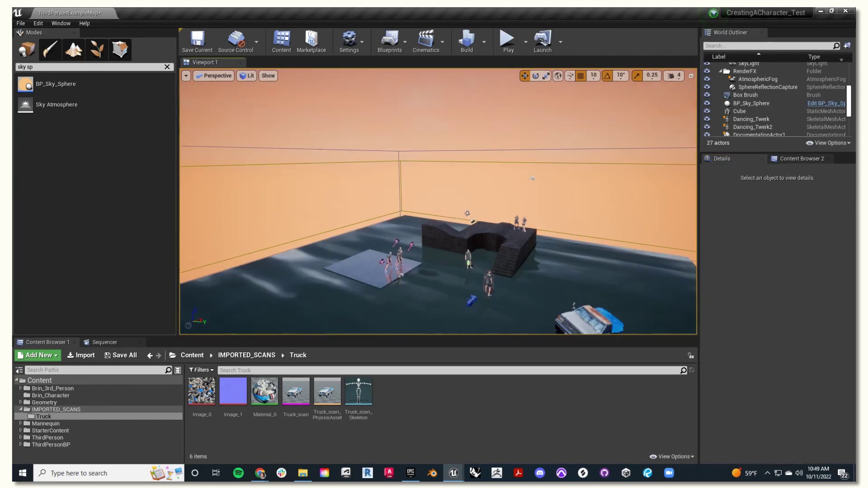
Switch to a new Chrome window and open the poly.cam website
{"action": "right_click", "coordinate": [261, 473]}
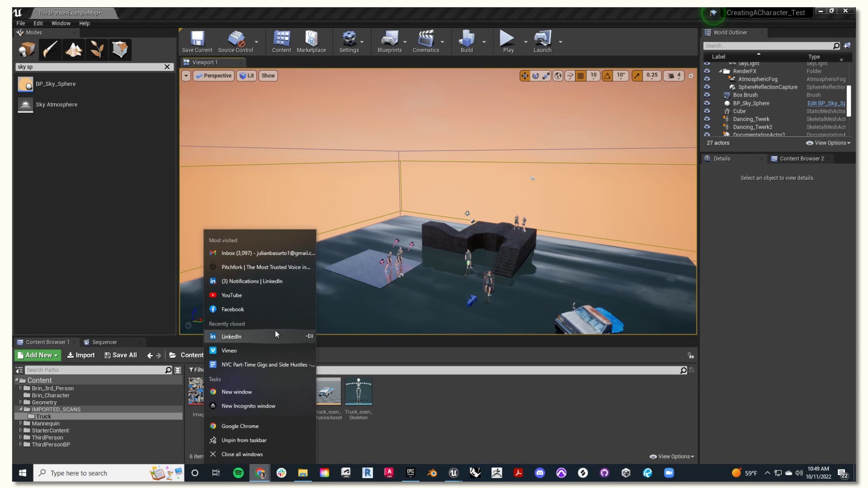
{"action": "left_click", "coordinate": [237, 393]}
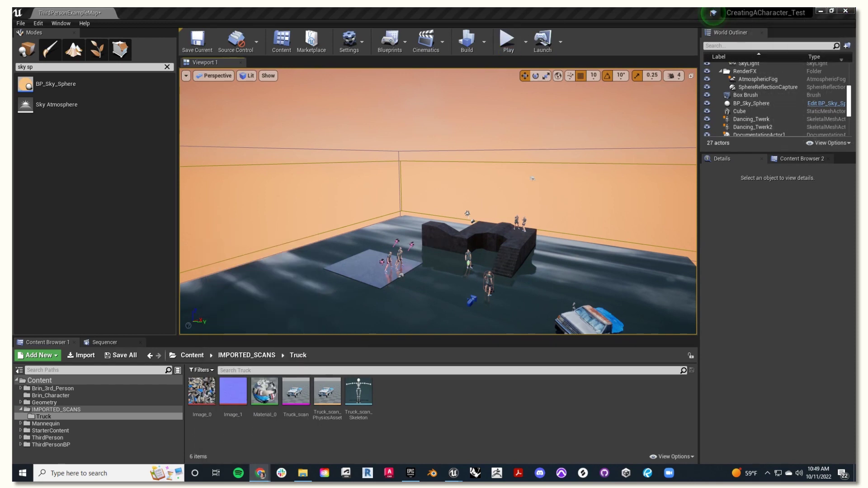
{"action": "type", "text": "poi"}
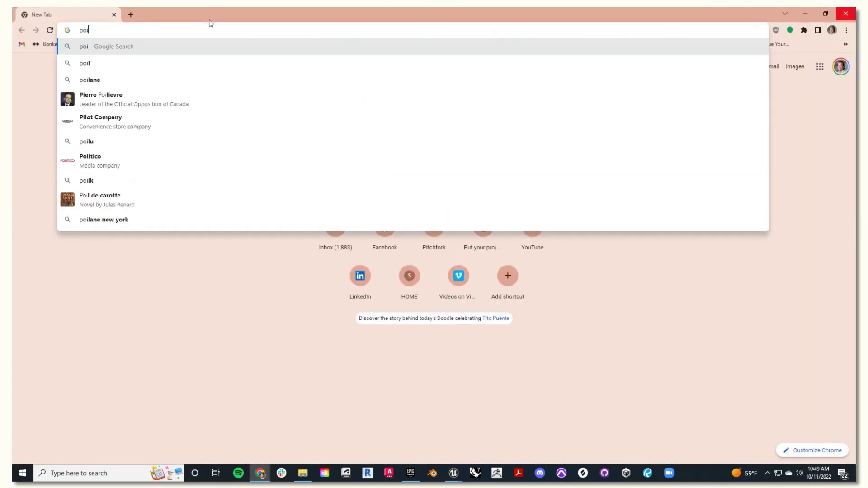
{"action": "key", "text": "BackSpace"}
{"action": "type", "text": "ly.c"}
{"action": "key", "text": "Return"}
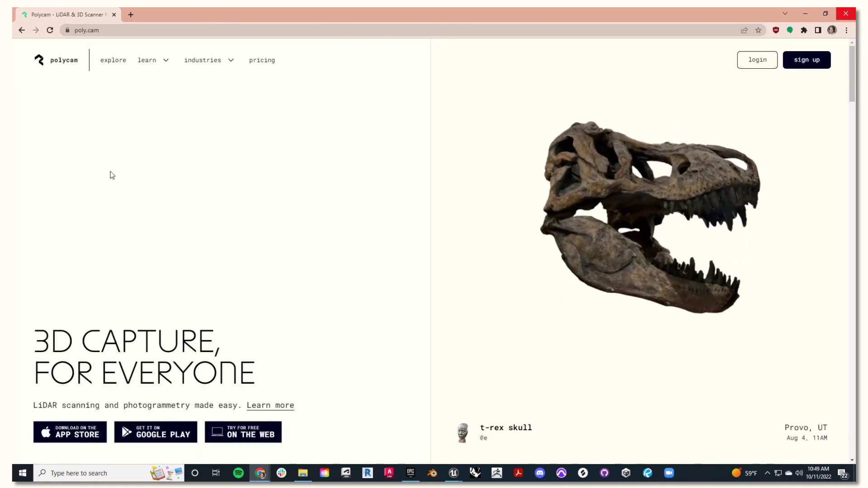
Log in to Polycam and open the Explore page of community captures
{"action": "left_click", "coordinate": [758, 60]}
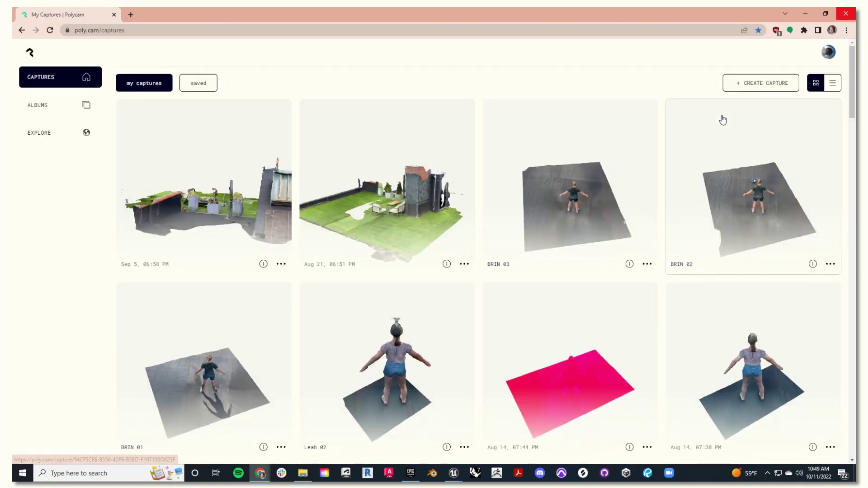
{"action": "left_click", "coordinate": [61, 141]}
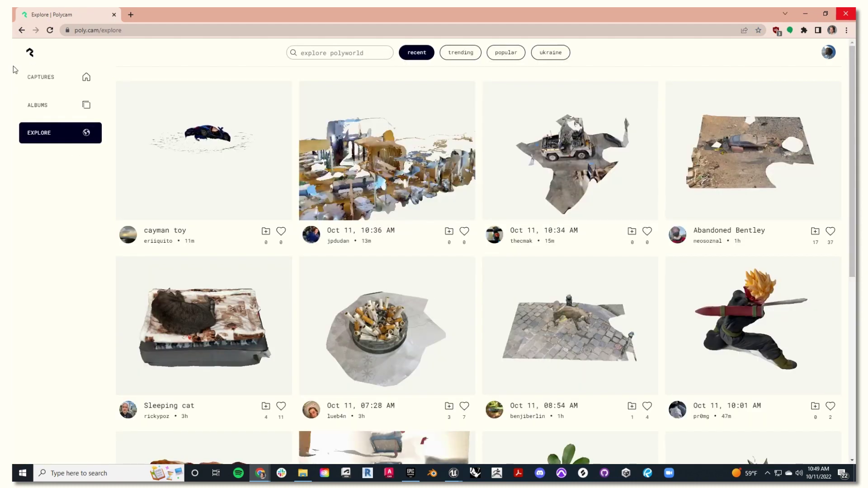
Save the stickered payphone scan from the popular captures to the Creating an Environment album
{"action": "left_click", "coordinate": [506, 53]}
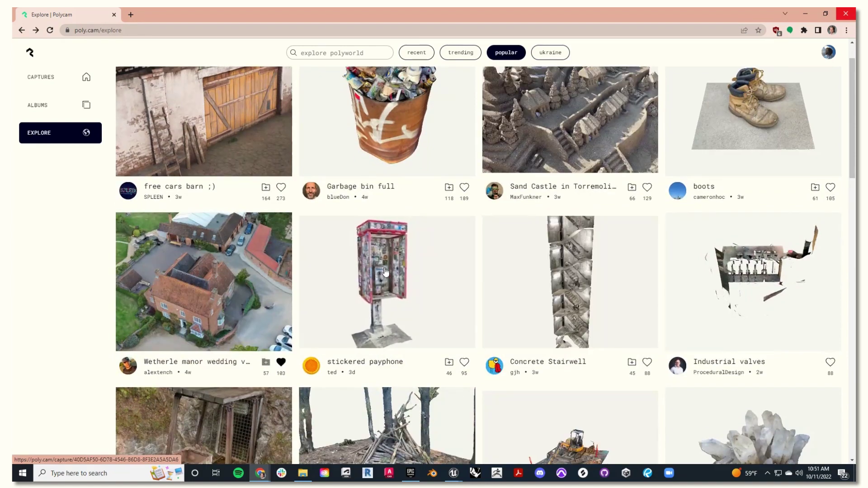
{"action": "left_click", "coordinate": [449, 363]}
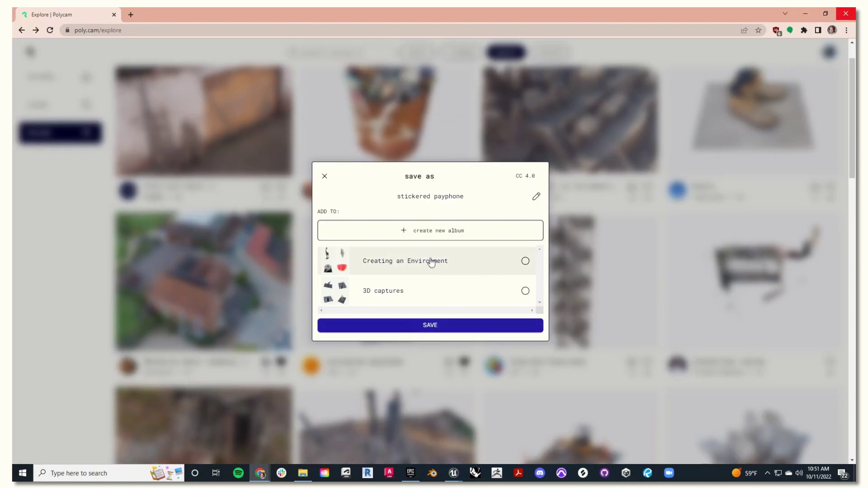
{"action": "left_click", "coordinate": [431, 329]}
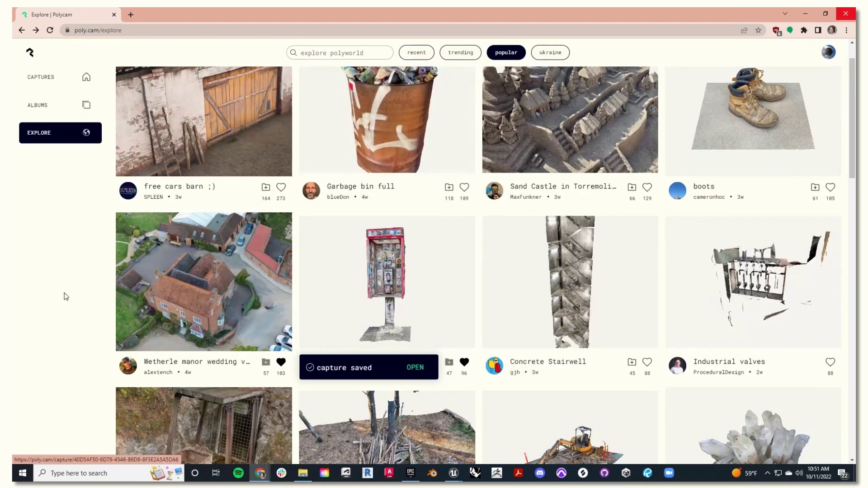
Open the stickered payphone capture from the Creating an Environment album and download it in GLTF format
{"action": "left_click", "coordinate": [46, 108]}
{"action": "left_click", "coordinate": [203, 193]}
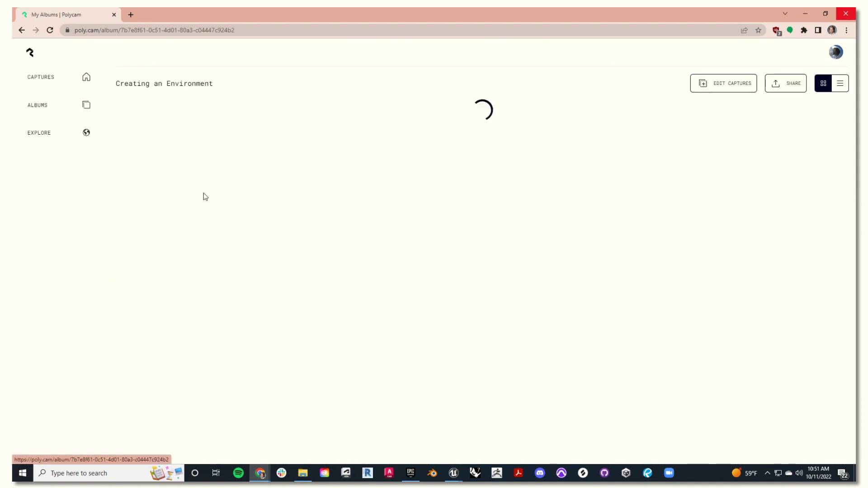
{"action": "scroll", "coordinate": [489, 306], "scroll_direction": "down", "scroll_amount": 4}
{"action": "scroll", "coordinate": [491, 309], "scroll_direction": "up", "scroll_amount": 4}
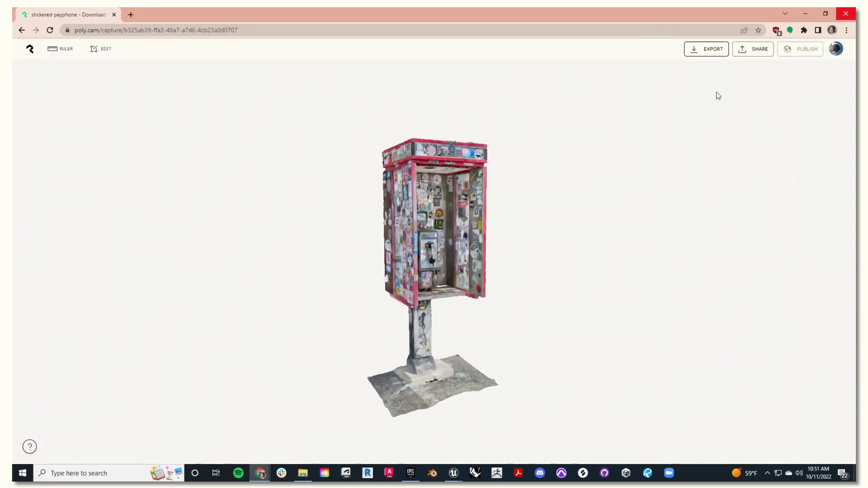
{"action": "left_click", "coordinate": [710, 53]}
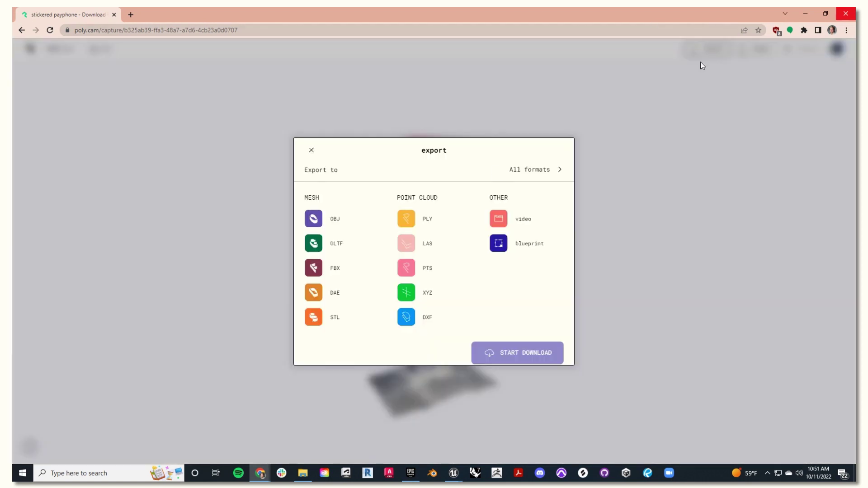
{"action": "left_click", "coordinate": [532, 354]}
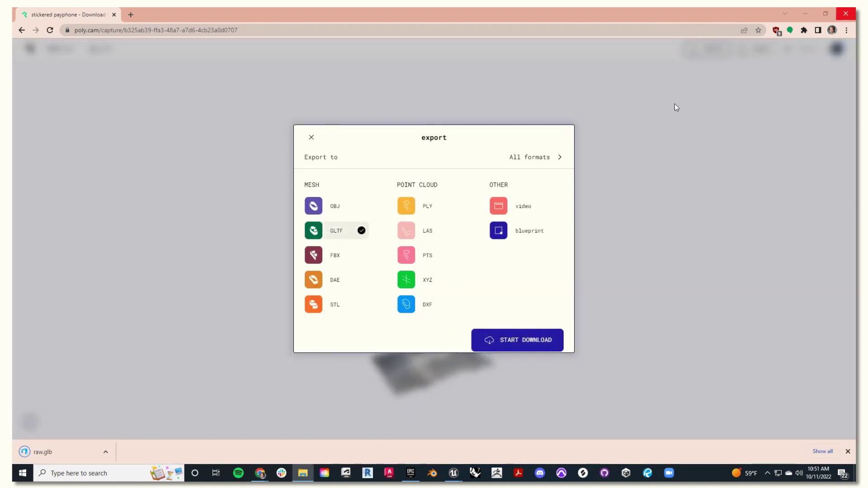
In Blender, delete the vertices of the pavement slab around the payphone's post, one strip after another
{"action": "left_click_drag", "start_coordinate": [247, 113], "coordinate": [317, 277]}
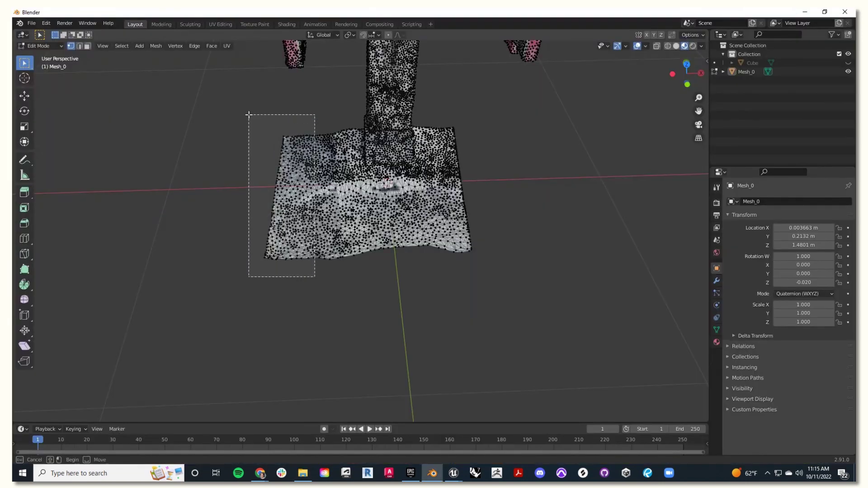
{"action": "key", "text": "x"}
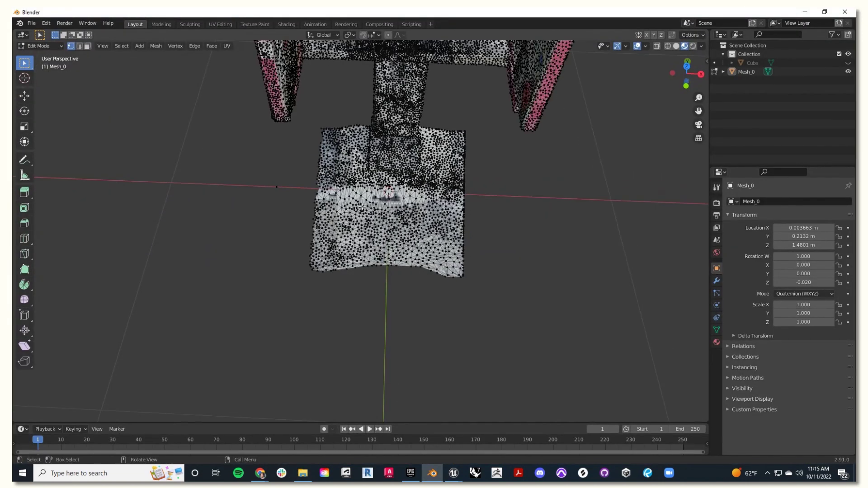
{"action": "key", "text": "x"}
{"action": "left_click", "coordinate": [224, 171]}
{"action": "middle_click_drag", "start_coordinate": [407, 262], "coordinate": [408, 275]}
{"action": "left_click_drag", "start_coordinate": [494, 314], "coordinate": [284, 220]}
{"action": "key", "text": "x"}
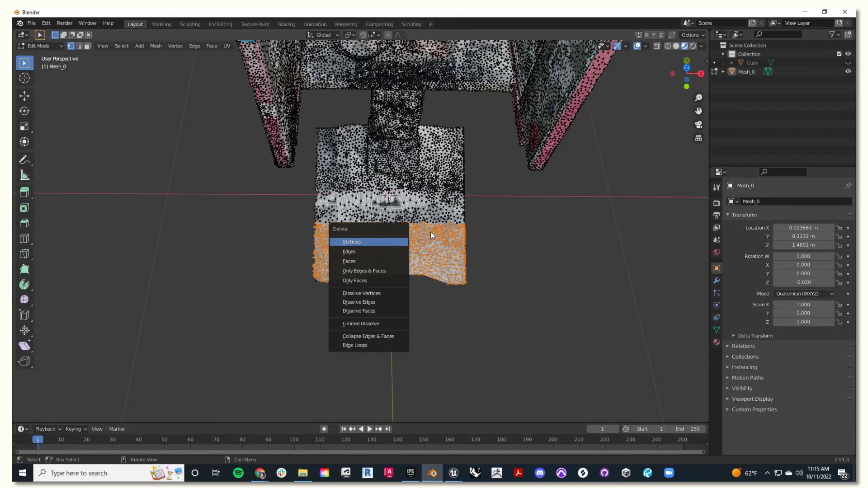
{"action": "left_click", "coordinate": [357, 242]}
{"action": "middle_click_drag", "start_coordinate": [455, 247], "coordinate": [455, 229]}
{"action": "left_click_drag", "start_coordinate": [482, 280], "coordinate": [444, 219]}
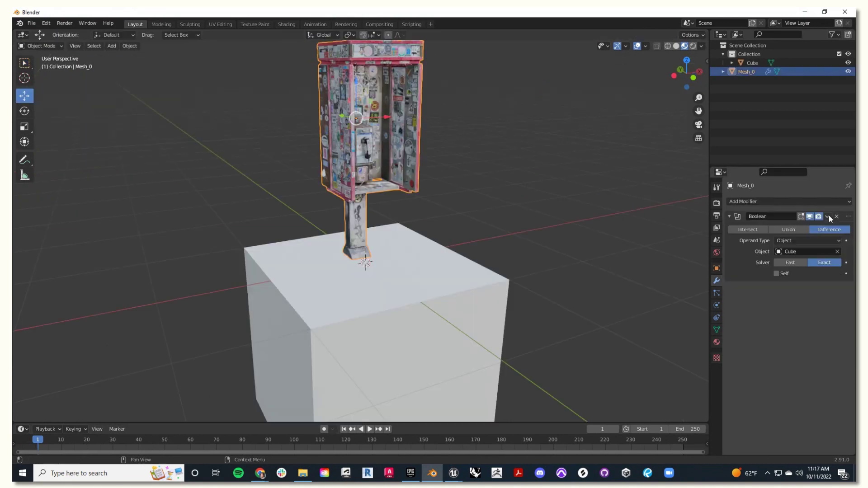
Apply the payphone mesh's Boolean Difference modifier that uses the cube and hide the cube
{"action": "left_click", "coordinate": [548, 174]}
{"action": "scroll", "coordinate": [548, 174], "scroll_direction": "down", "scroll_amount": 3}
{"action": "left_click", "coordinate": [848, 63]}
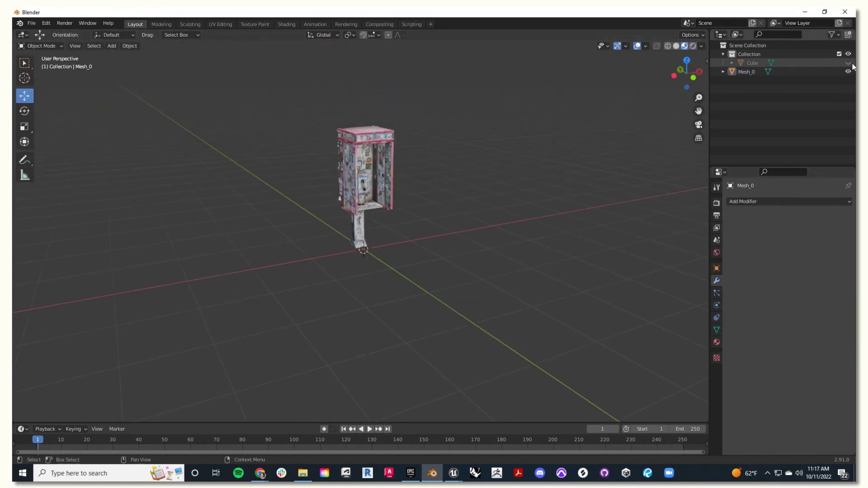
{"action": "scroll", "coordinate": [479, 199], "scroll_direction": "up", "scroll_amount": 3}
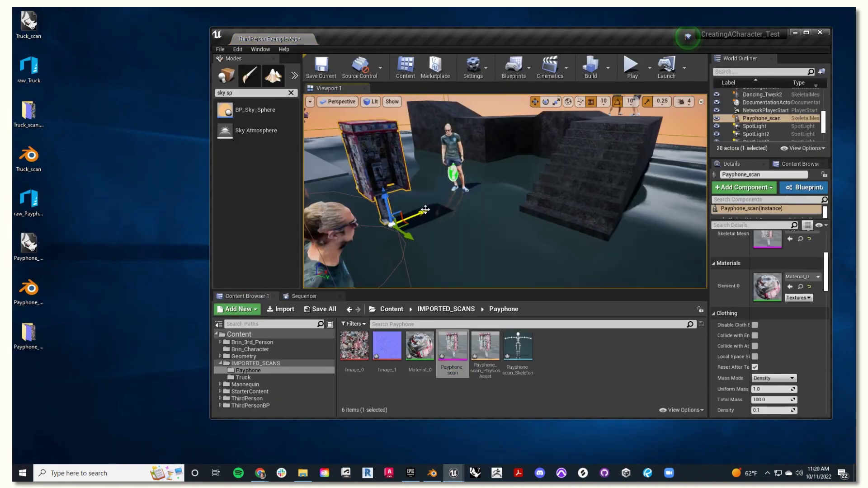
In Unreal, move the payphone scan beside the standing figure near the stairs and rotate it upright in place
{"action": "left_click_drag", "start_coordinate": [407, 233], "coordinate": [432, 206]}
{"action": "scroll", "coordinate": [507, 190], "scroll_direction": "up", "scroll_amount": 5}
{"action": "scroll", "coordinate": [516, 194], "scroll_direction": "down", "scroll_amount": 5}
{"action": "key", "text": "e"}
{"action": "scroll", "coordinate": [504, 172], "scroll_direction": "up", "scroll_amount": 2}
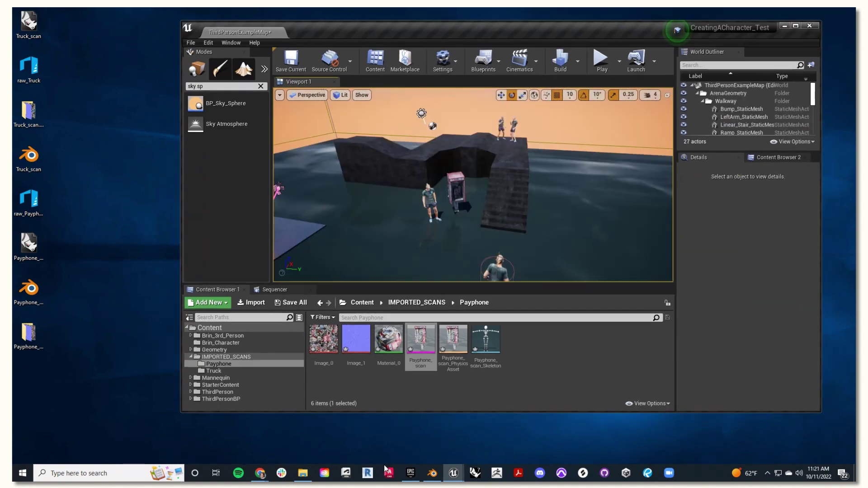
Return to the Creating an Environment album on Polycam in Chrome and open the Tree Stump capture
{"action": "mouse_move", "coordinate": [260, 473]}
{"action": "left_click", "coordinate": [341, 441]}
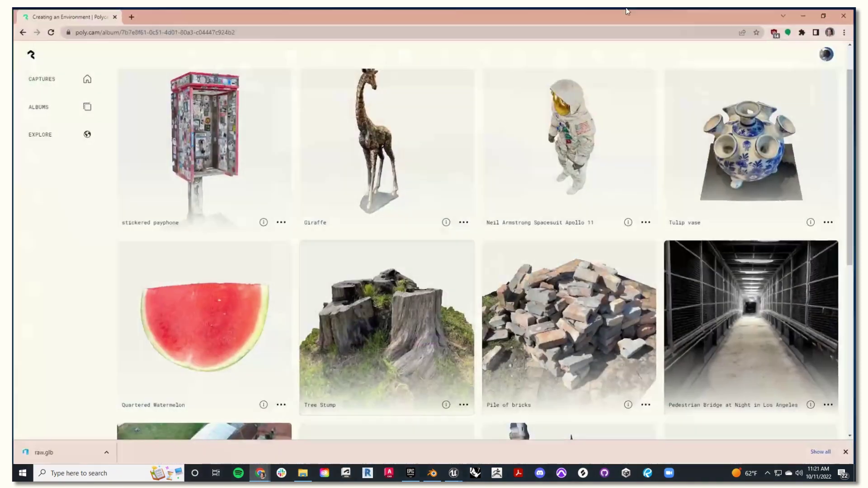
{"action": "scroll", "coordinate": [540, 135], "scroll_direction": "up", "scroll_amount": 1}
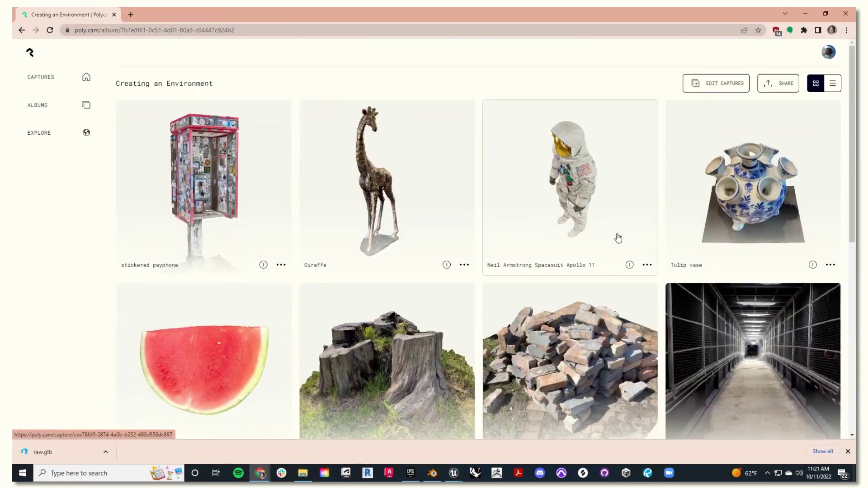
{"action": "scroll", "coordinate": [617, 235], "scroll_direction": "down", "scroll_amount": 4}
{"action": "left_click", "coordinate": [370, 209]}
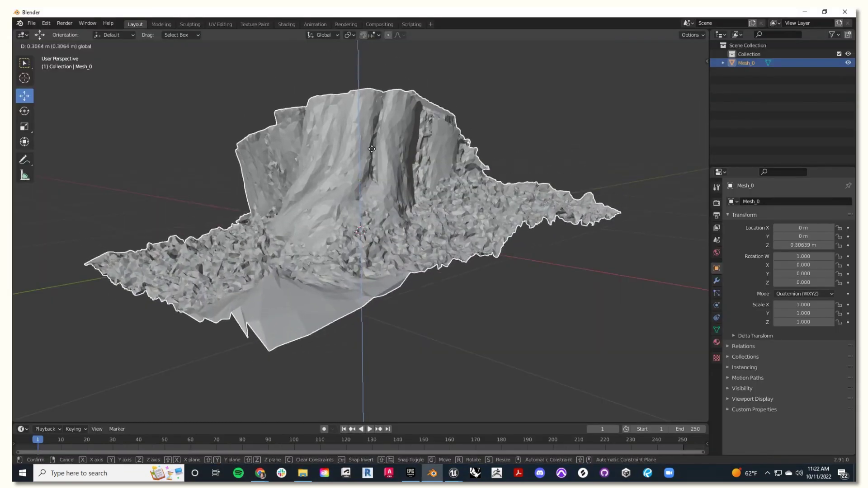
In Blender, raise the tree stump mesh along the Z axis
{"action": "left_click", "coordinate": [371, 135]}
{"action": "middle_click_drag", "start_coordinate": [370, 136], "coordinate": [500, 195]}
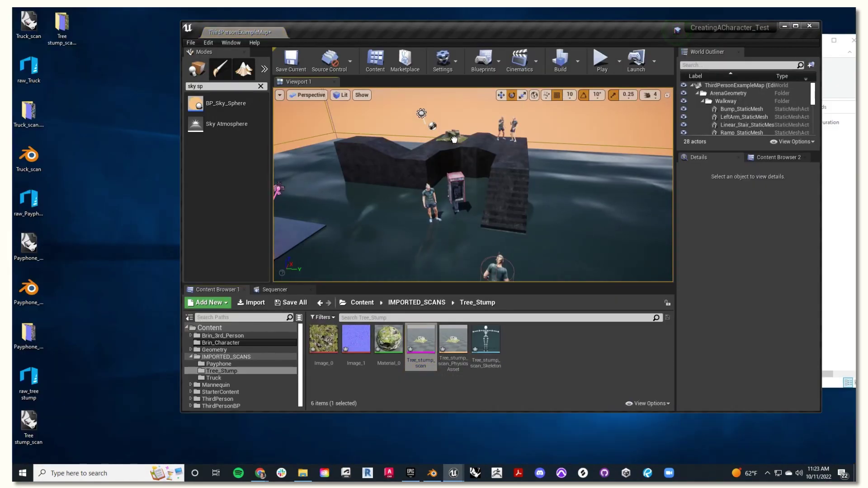
In Unreal, select the tree stump scan on the steel walkway and inspect its texture up close
{"action": "left_click", "coordinate": [466, 172]}
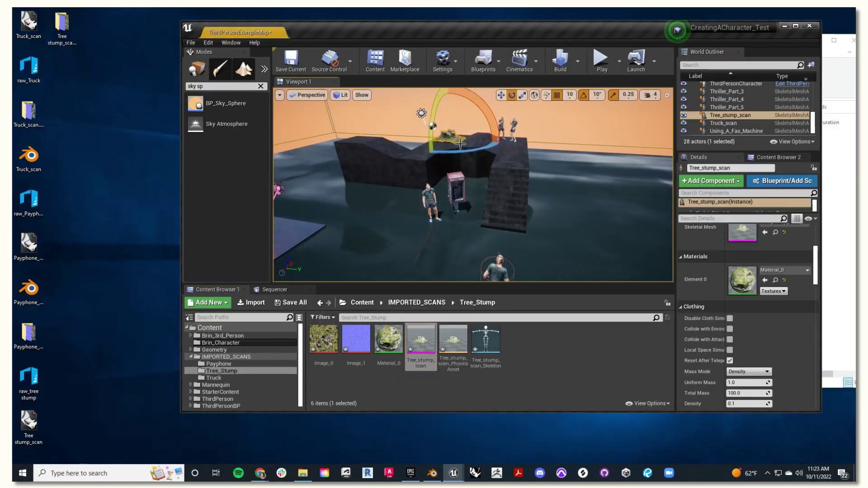
{"action": "key", "text": "f"}
{"action": "scroll", "coordinate": [548, 177], "scroll_direction": "up", "scroll_amount": 10}
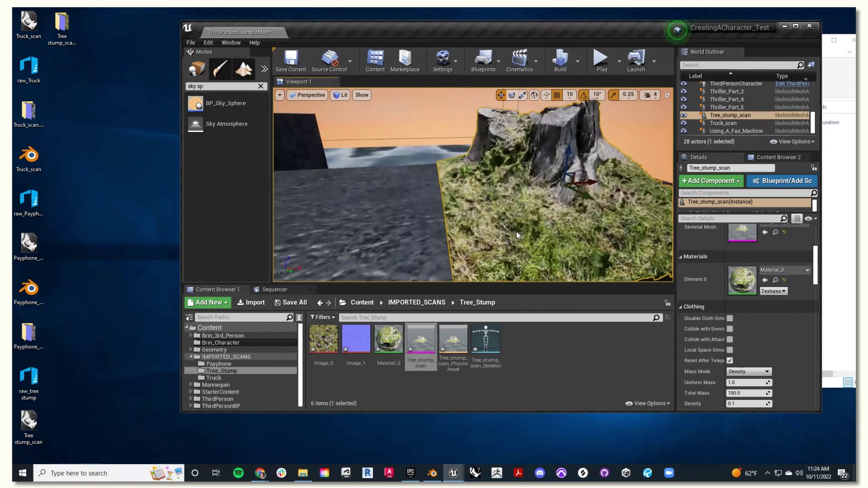
{"action": "scroll", "coordinate": [548, 177], "scroll_direction": "down", "scroll_amount": 8}
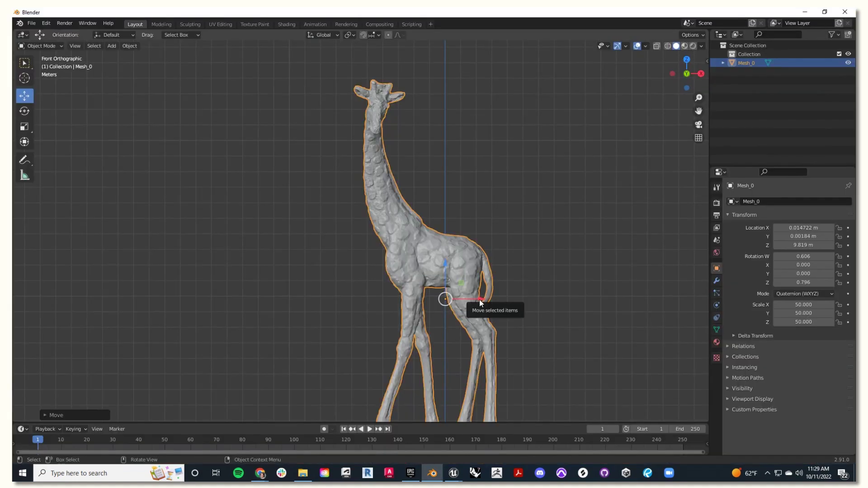
In Blender, adjust the giraffe mesh's position along the X axis
{"action": "left_click", "coordinate": [479, 299]}
{"action": "middle_click_drag", "start_coordinate": [480, 299], "coordinate": [506, 229]}
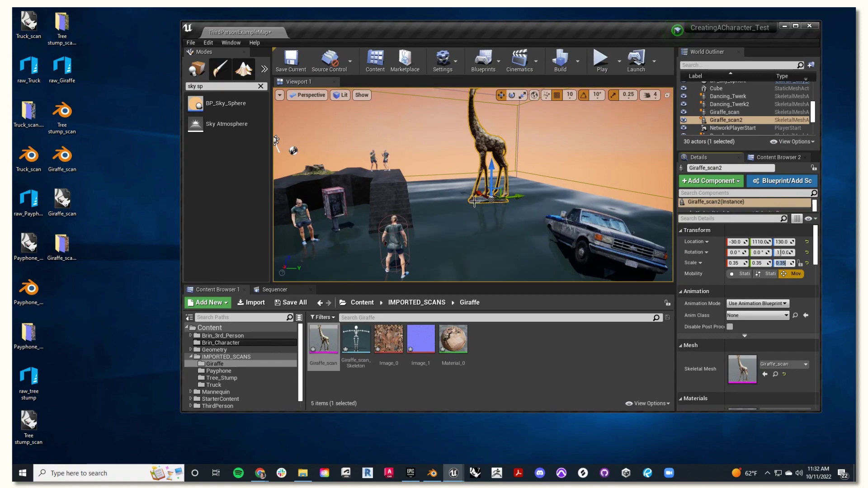
In Unreal, move the second giraffe scan to X -200 and deselect it
{"action": "scroll", "coordinate": [474, 202], "scroll_direction": "down", "scroll_amount": 5}
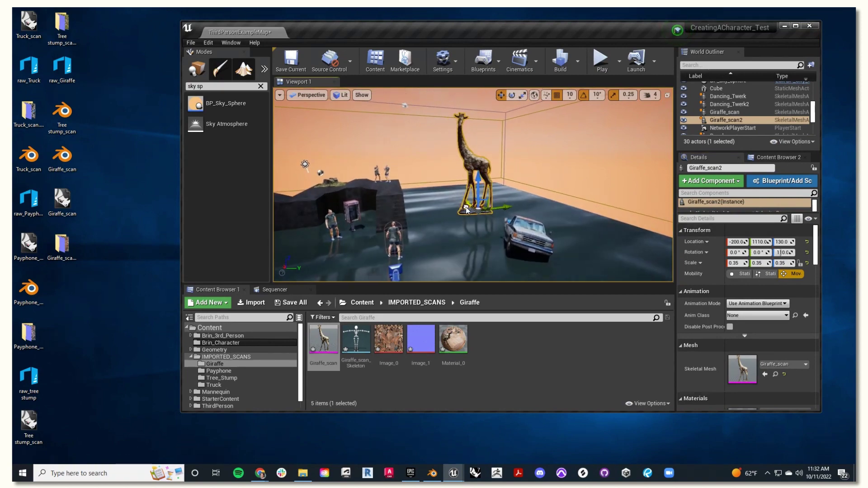
{"action": "key", "text": "Escape"}
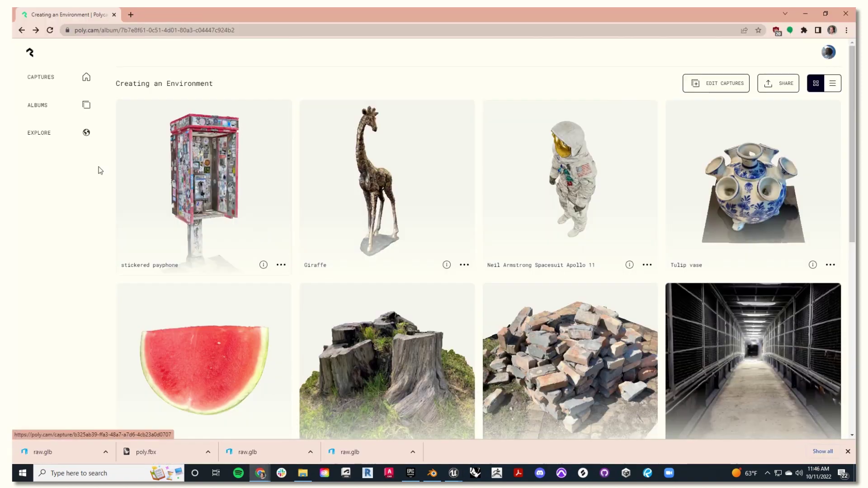
Open the Bus stop/4 capture from the Polycam album in Chrome and view the model from different sides
{"action": "scroll", "coordinate": [311, 266], "scroll_direction": "down", "scroll_amount": 8}
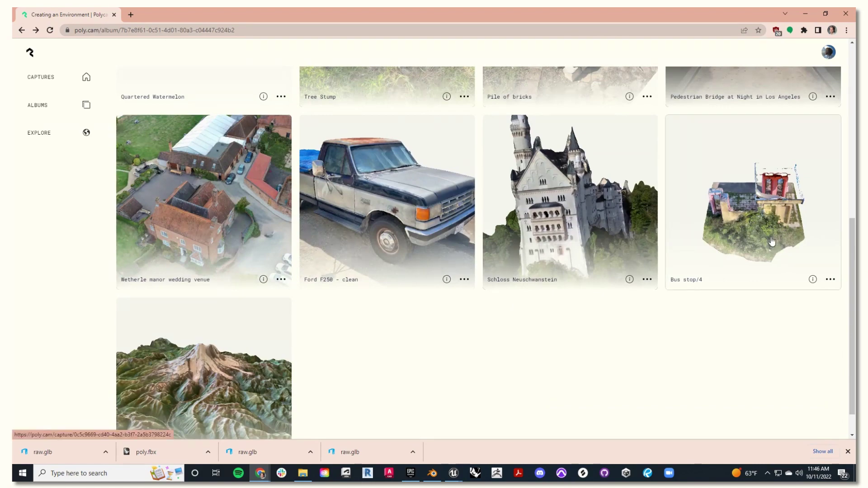
{"action": "left_click", "coordinate": [772, 242]}
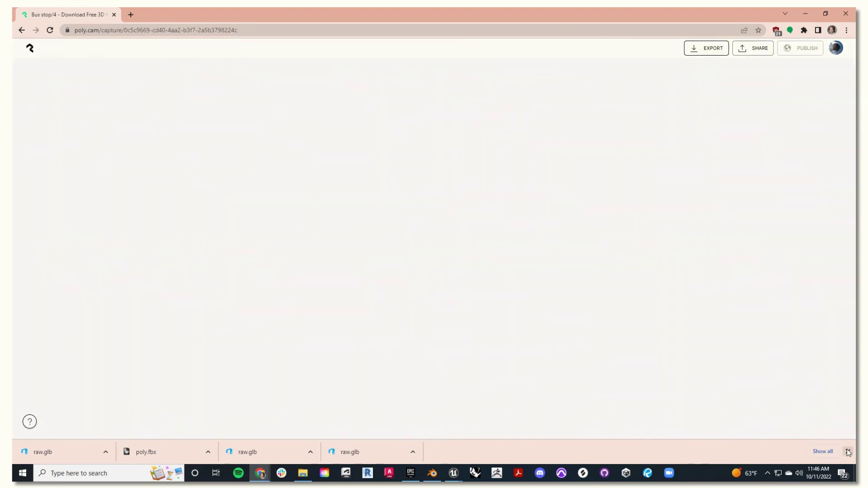
{"action": "left_click", "coordinate": [848, 451]}
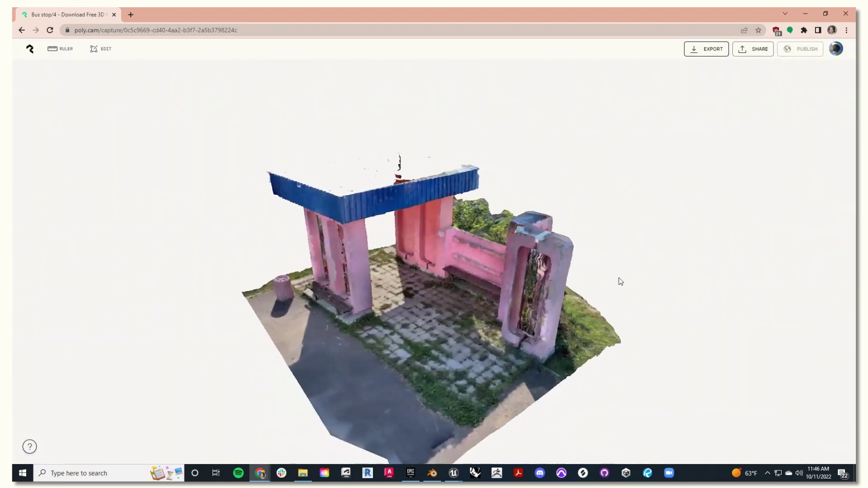
{"action": "left_click_drag", "start_coordinate": [620, 281], "coordinate": [356, 286]}
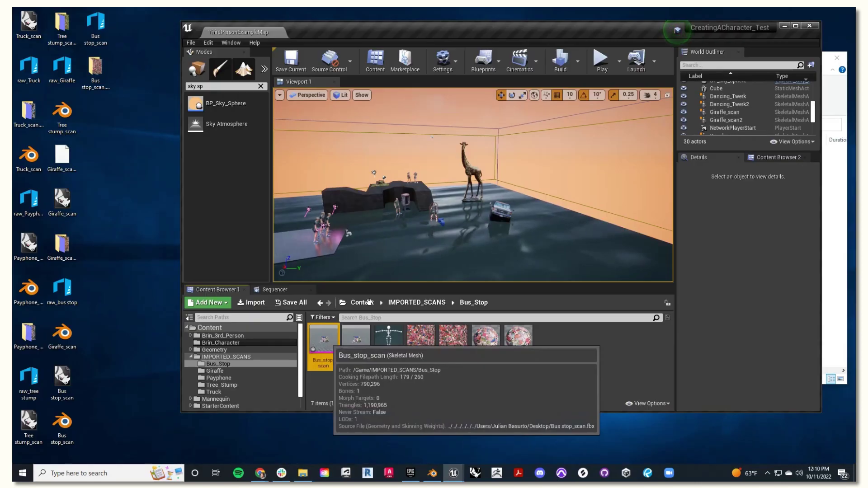
In Unreal, place the bus stop scan on the water floor beyond the truck and rotate it 90° about Z
{"action": "left_click_drag", "start_coordinate": [324, 339], "coordinate": [571, 257]}
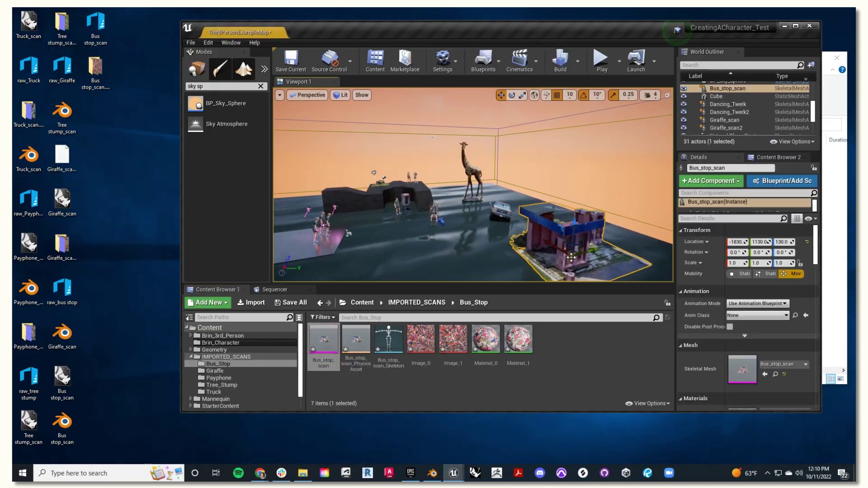
{"action": "scroll", "coordinate": [579, 168], "scroll_direction": "down", "scroll_amount": 2}
{"action": "key", "text": "f"}
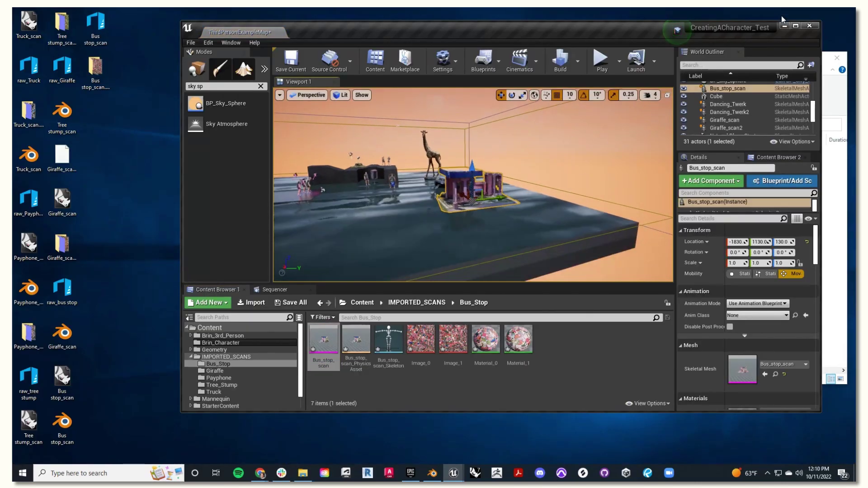
{"action": "left_click", "coordinate": [512, 96]}
{"action": "left_click_drag", "start_coordinate": [457, 217], "coordinate": [398, 233]}
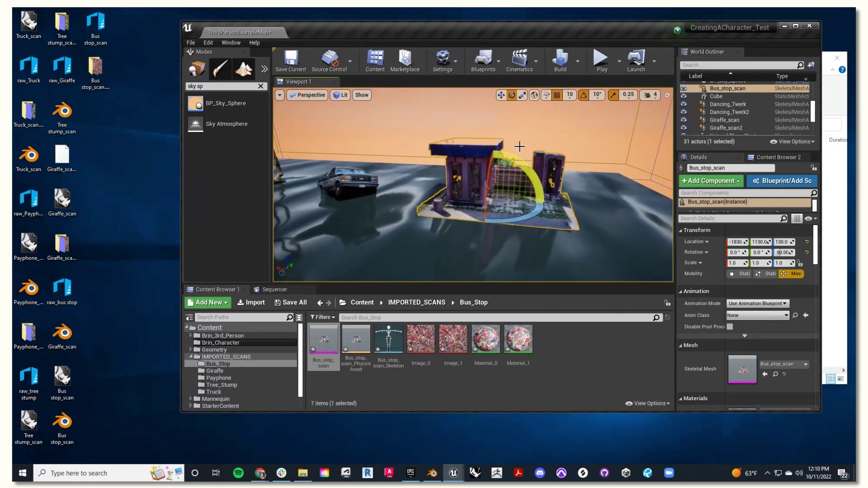
{"action": "left_click", "coordinate": [501, 96]}
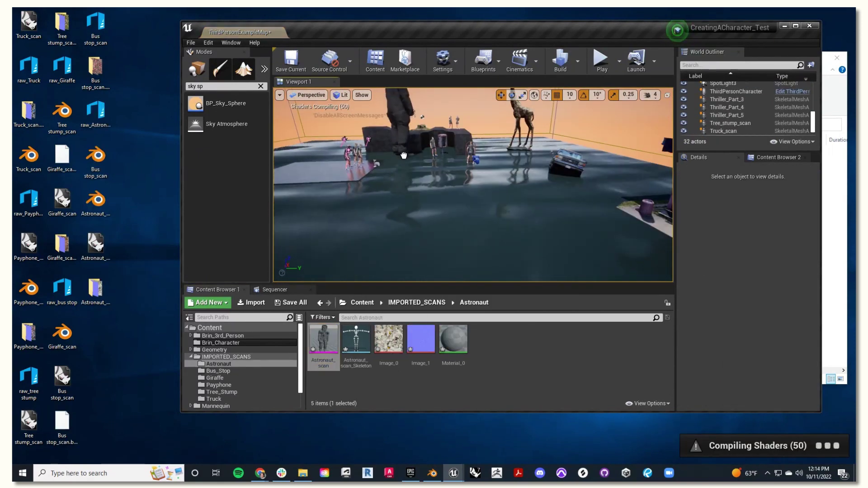
Place the astronaut scan in the level beside the dancers' platform
{"action": "left_click_drag", "start_coordinate": [404, 155], "coordinate": [456, 160]}
{"action": "key", "text": "f"}
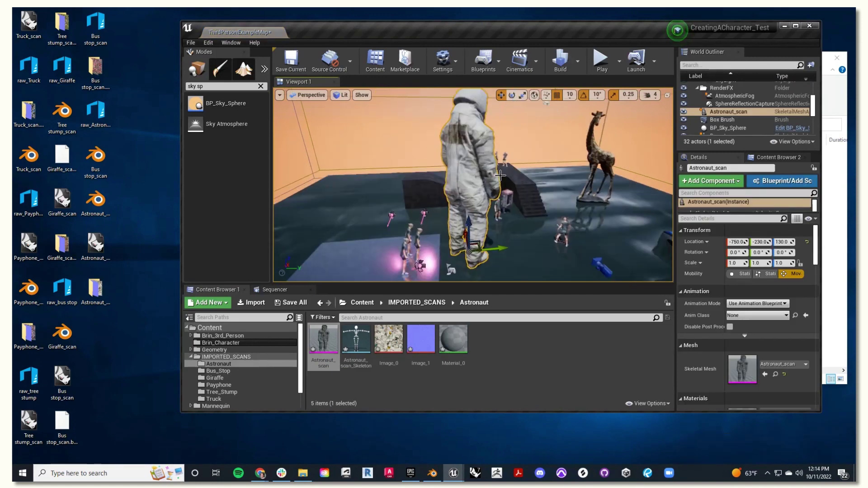
{"action": "right_click_drag", "start_coordinate": [584, 199], "coordinate": [648, 203]}
{"action": "scroll", "coordinate": [648, 203], "scroll_direction": "down", "scroll_amount": 5}
Position the astronaut scan behind the dancers at X -350, Y -660, turned 70° about Z and scaled to 0.6
{"action": "left_click_drag", "start_coordinate": [516, 224], "coordinate": [546, 197]}
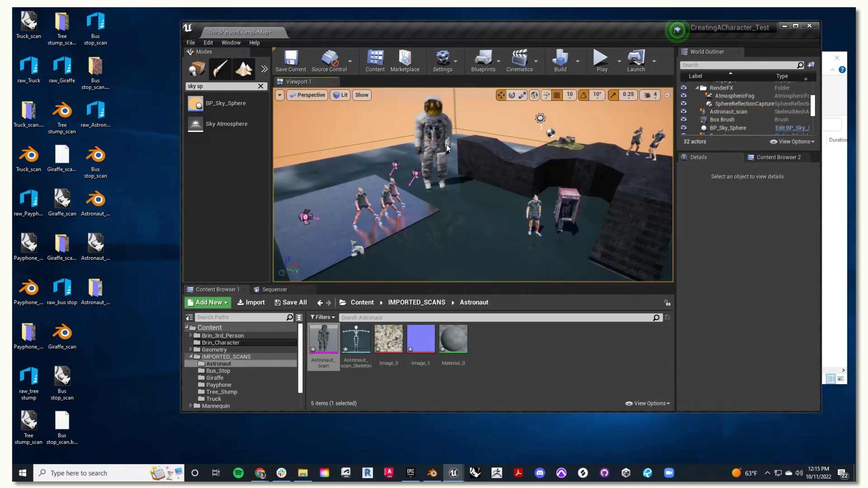
{"action": "right_click_drag", "start_coordinate": [479, 181], "coordinate": [448, 159]}
{"action": "scroll", "coordinate": [449, 159], "scroll_direction": "up", "scroll_amount": 3}
{"action": "left_click", "coordinate": [470, 194]}
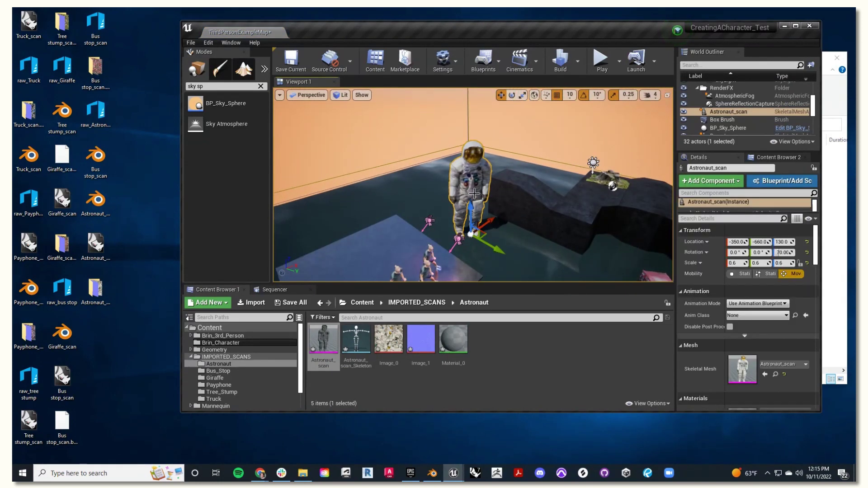
Switch to the Polycam album in Chrome and open the watermelon capture
{"action": "scroll", "coordinate": [495, 255], "scroll_direction": "up", "scroll_amount": 4}
{"action": "scroll", "coordinate": [496, 259], "scroll_direction": "down", "scroll_amount": 2}
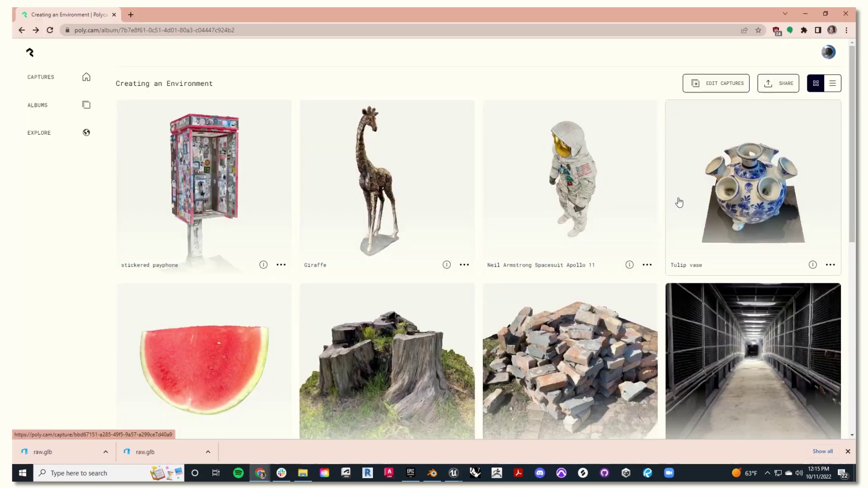
{"action": "scroll", "coordinate": [677, 202], "scroll_direction": "down", "scroll_amount": 9}
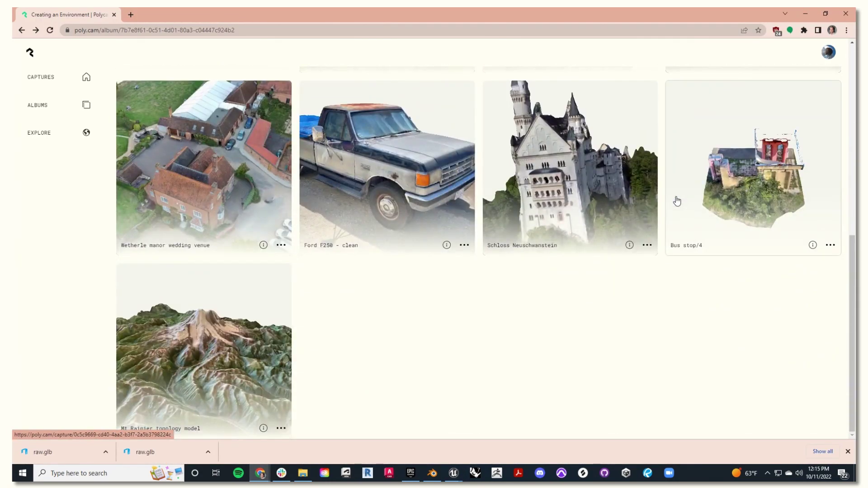
{"action": "scroll", "coordinate": [677, 201], "scroll_direction": "up", "scroll_amount": 5}
{"action": "left_click", "coordinate": [233, 227]}
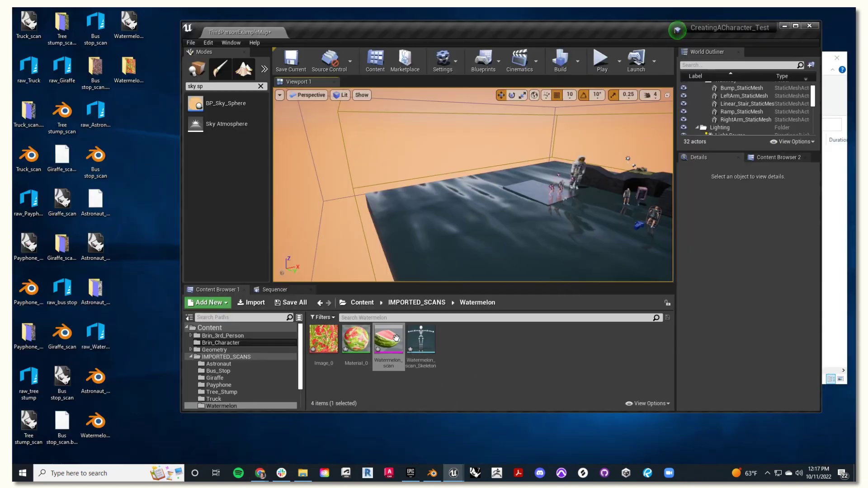
In Unreal, place the watermelon scan on the open water floor and enlarge it to scale 8 along X and Y
{"action": "left_click_drag", "start_coordinate": [429, 243], "coordinate": [504, 251]}
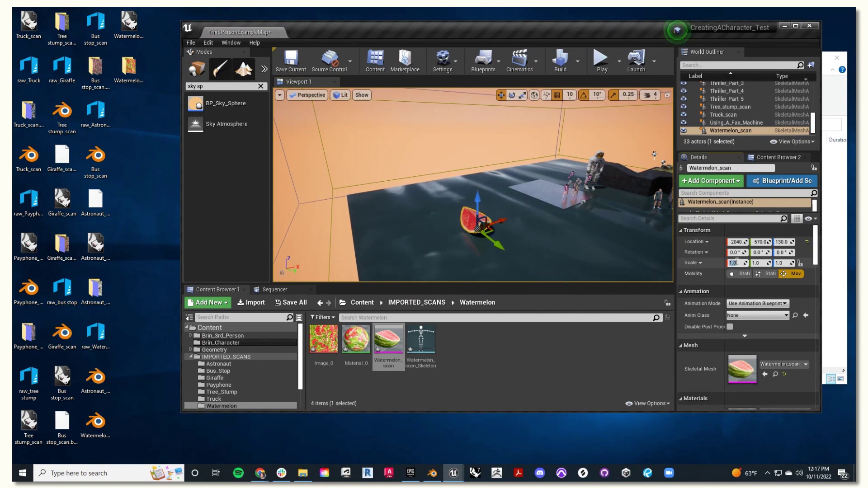
{"action": "type", "text": "10"}
{"action": "key", "text": "Return"}
{"action": "type", "text": "8"}
{"action": "key", "text": "Return"}
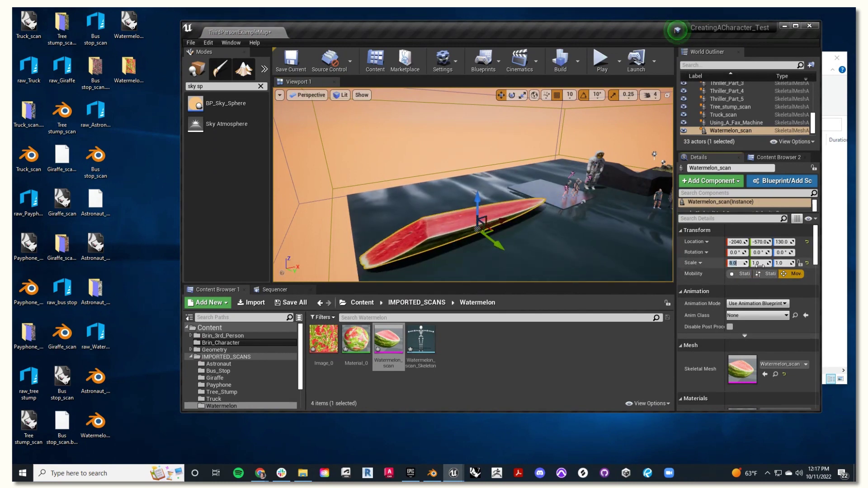
{"action": "left_click", "coordinate": [757, 263]}
{"action": "type", "text": "8"}
{"action": "key", "text": "Return"}
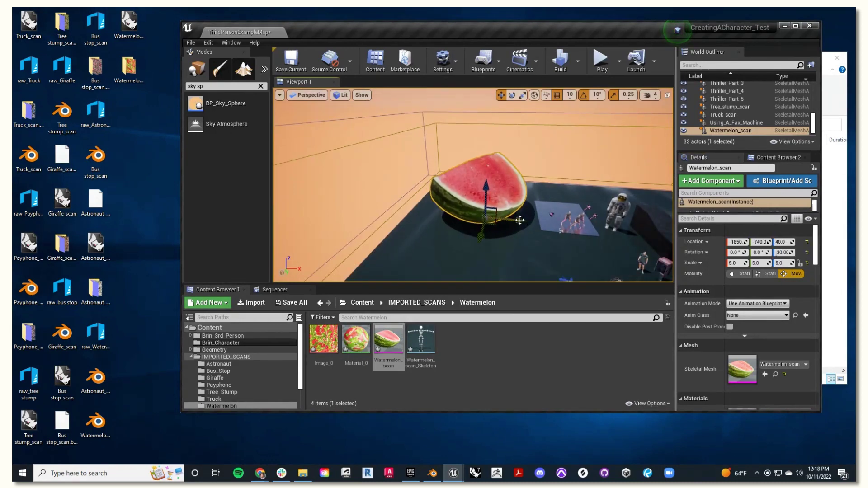
{"action": "key", "text": "Escape"}
{"action": "right_click_drag", "start_coordinate": [520, 221], "coordinate": [554, 185]}
{"action": "right_click_drag", "start_coordinate": [329, 247], "coordinate": [330, 247]}
Start an automatic LiDAR recording of the rooftop seating area in the Polycam mobile app
{"action": "left_click", "coordinate": [429, 236]}
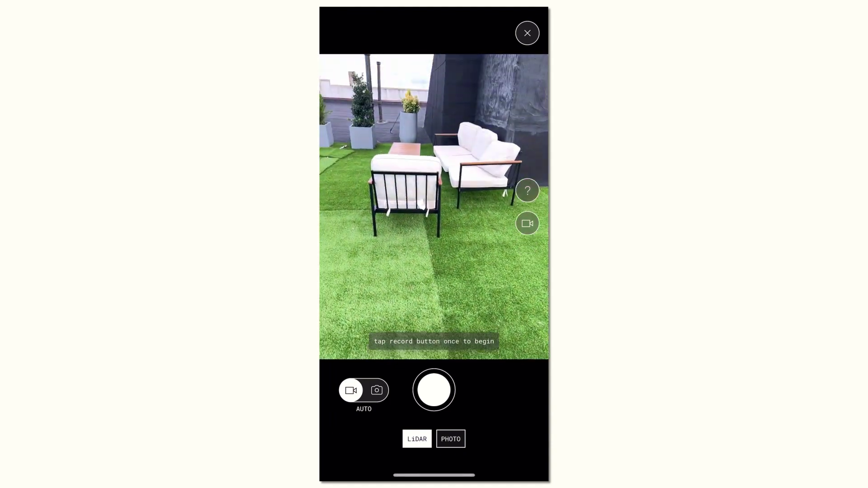
{"action": "left_click", "coordinate": [434, 390]}
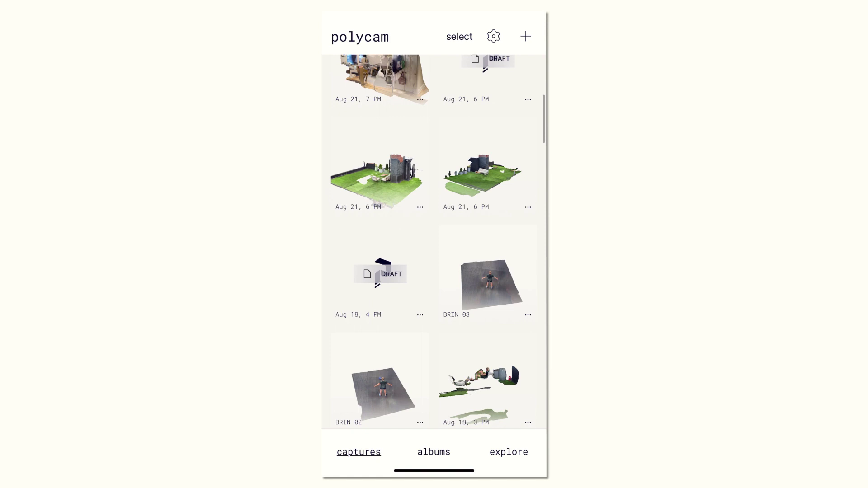
Open the rooftop lawn capture dated Aug 21, 6 PM, view it from another side, and open its sharing options
{"action": "left_click", "coordinate": [378, 170]}
{"action": "left_click_drag", "start_coordinate": [389, 280], "coordinate": [484, 316]}
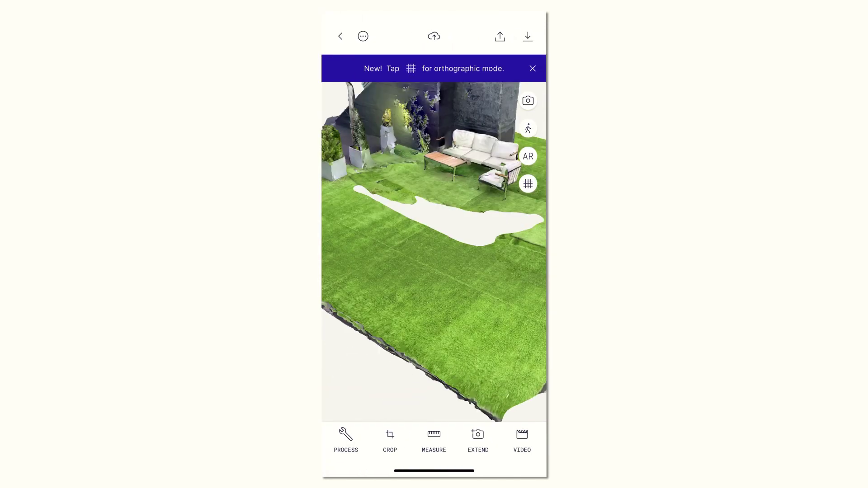
{"action": "left_click", "coordinate": [500, 36]}
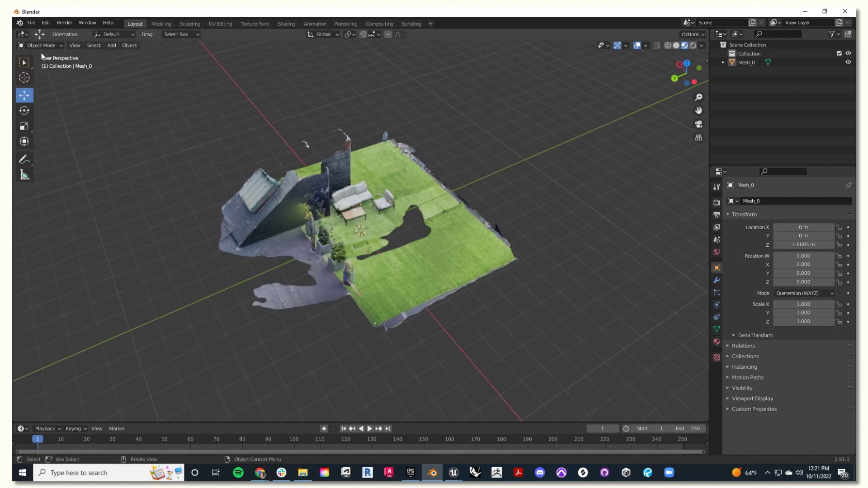
In Blender, switch the rooftop mesh to Sculpt Mode and cut off the grey paving beyond the planters with Lasso Trim
{"action": "left_click", "coordinate": [44, 76]}
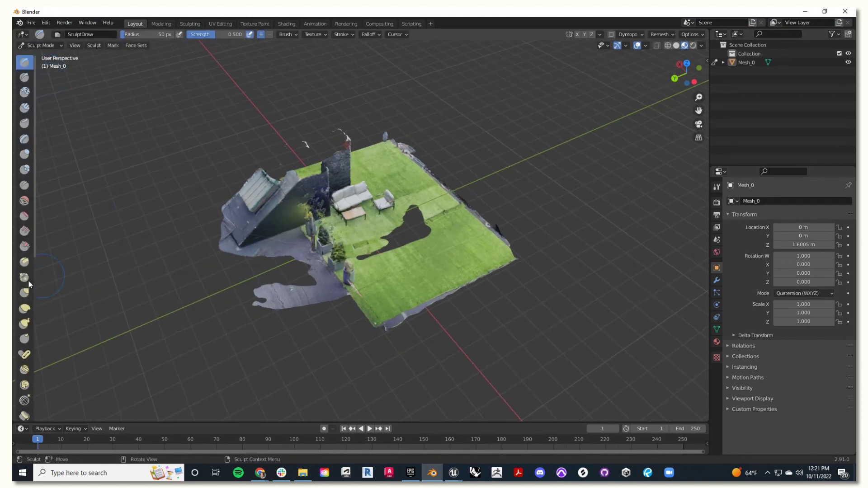
{"action": "left_click", "coordinate": [25, 348]}
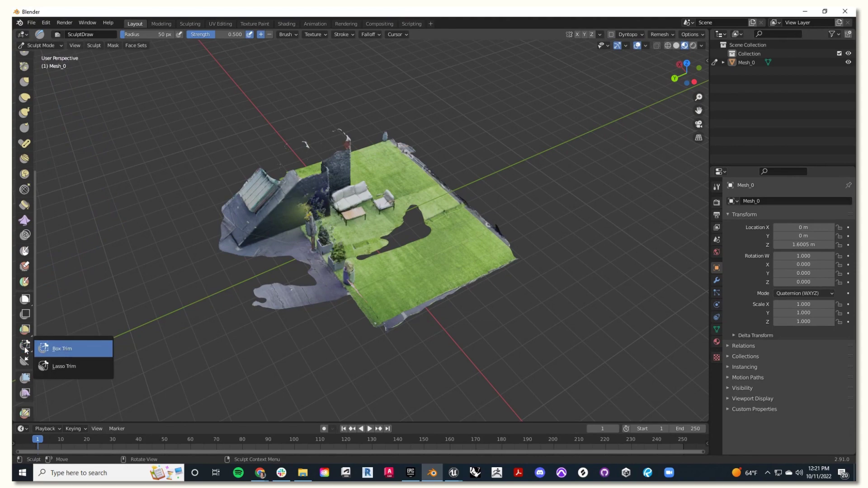
{"action": "left_click", "coordinate": [57, 368]}
{"action": "scroll", "coordinate": [346, 353], "scroll_direction": "up", "scroll_amount": 3}
{"action": "middle_click_drag", "start_coordinate": [349, 354], "coordinate": [363, 348]}
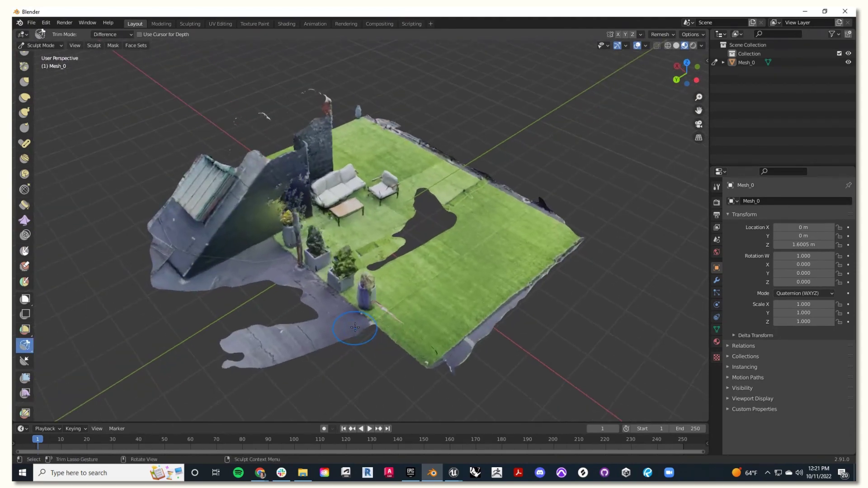
{"action": "scroll", "coordinate": [364, 347], "scroll_direction": "down", "scroll_amount": 2}
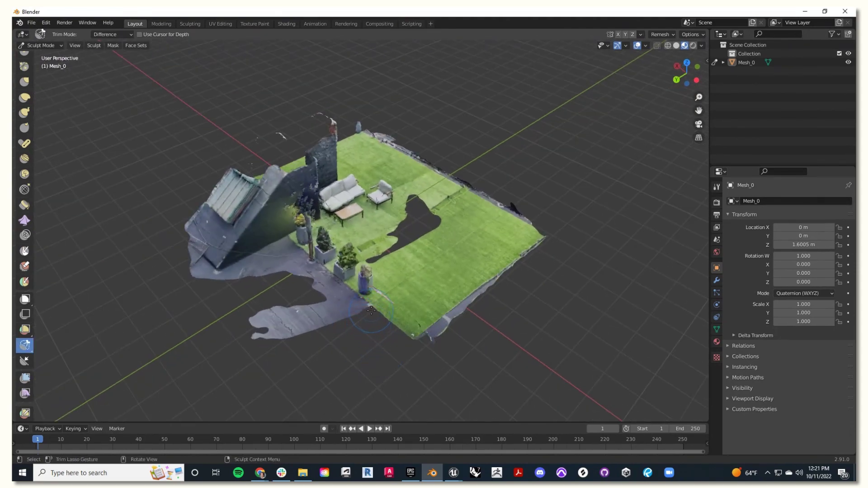
{"action": "mouse_move", "coordinate": [382, 386]}
{"action": "left_mouse_down"}
{"action": "mouse_move", "coordinate": [179, 362]}
{"action": "mouse_move", "coordinate": [236, 295]}
{"action": "left_mouse_up"}
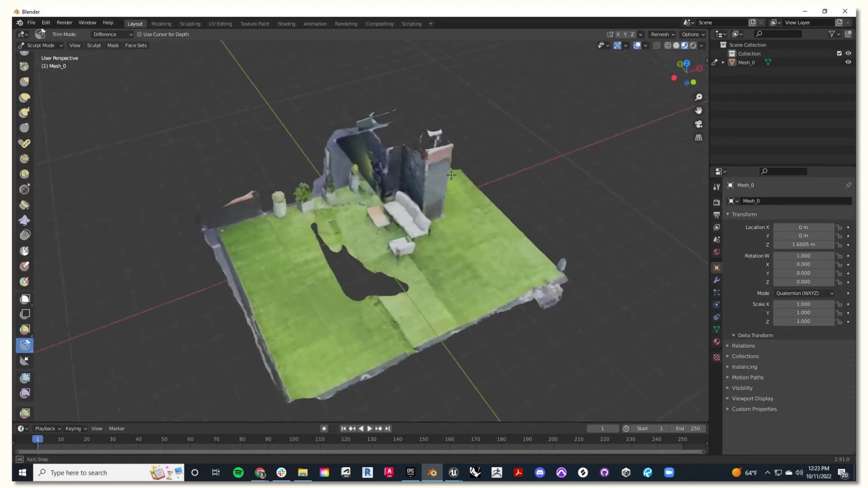
Lasso-trim the outer lawn and its ragged border, keeping the seating area, planters and walls
{"action": "middle_click_drag", "start_coordinate": [316, 237], "coordinate": [355, 237]}
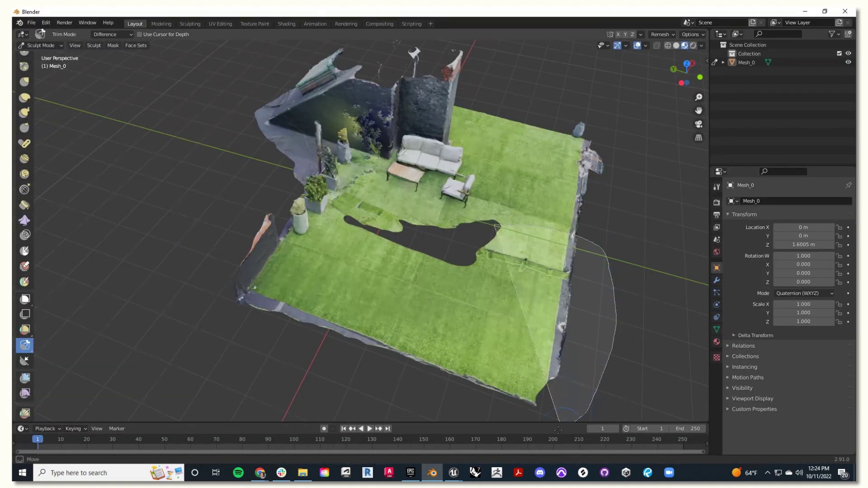
{"action": "left_click_drag", "start_coordinate": [581, 416], "coordinate": [271, 209]}
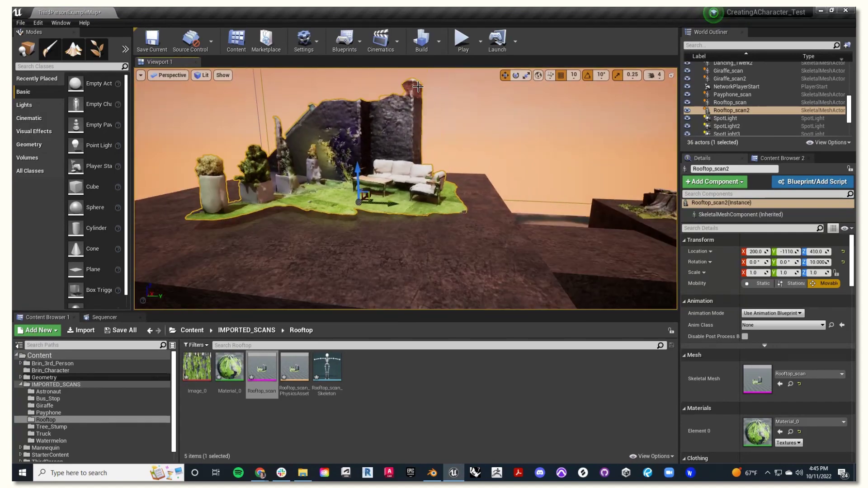
In Unreal, look over the level with the placed rooftop scan and save all levels and assets
{"action": "middle_click_drag", "start_coordinate": [417, 86], "coordinate": [353, 66]}
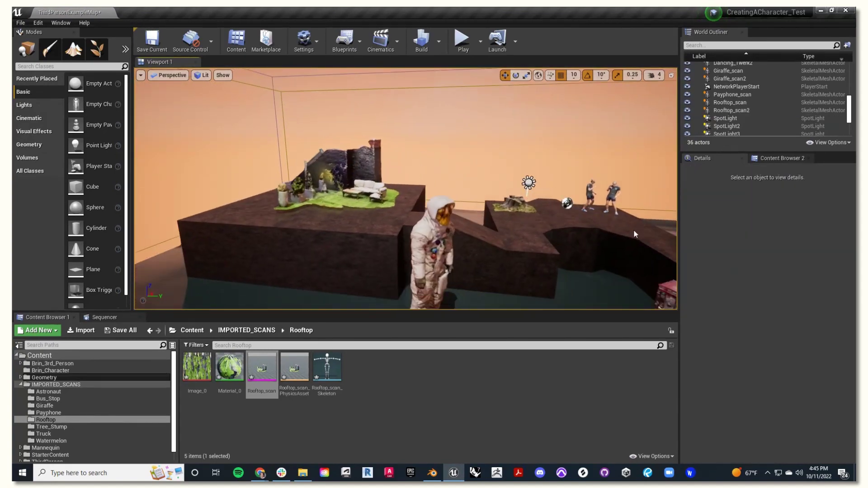
{"action": "scroll", "coordinate": [635, 234], "scroll_direction": "down", "scroll_amount": 10}
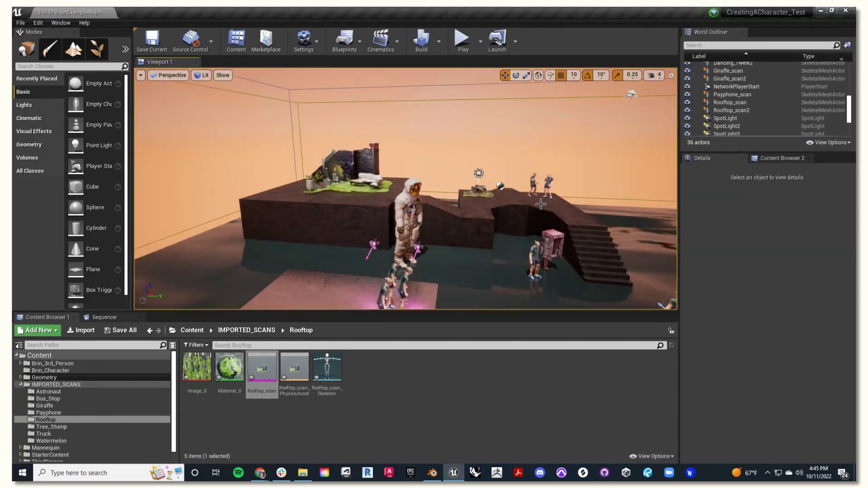
{"action": "left_click", "coordinate": [20, 22]}
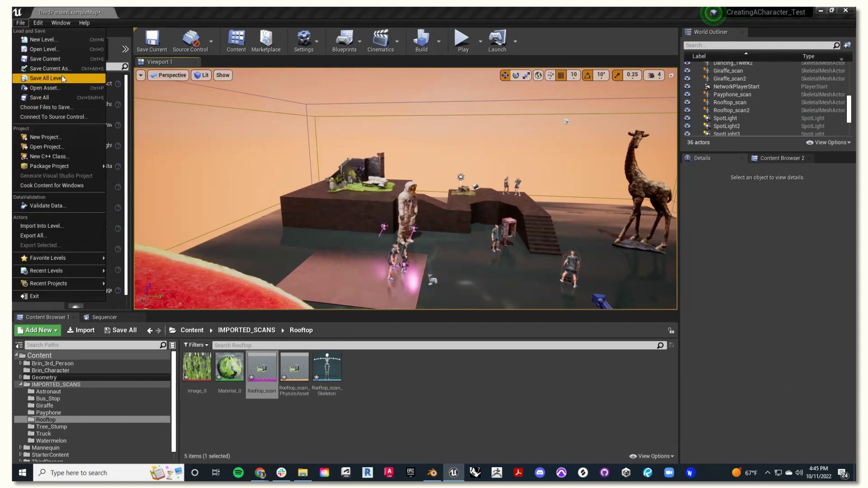
{"action": "left_click", "coordinate": [60, 97]}
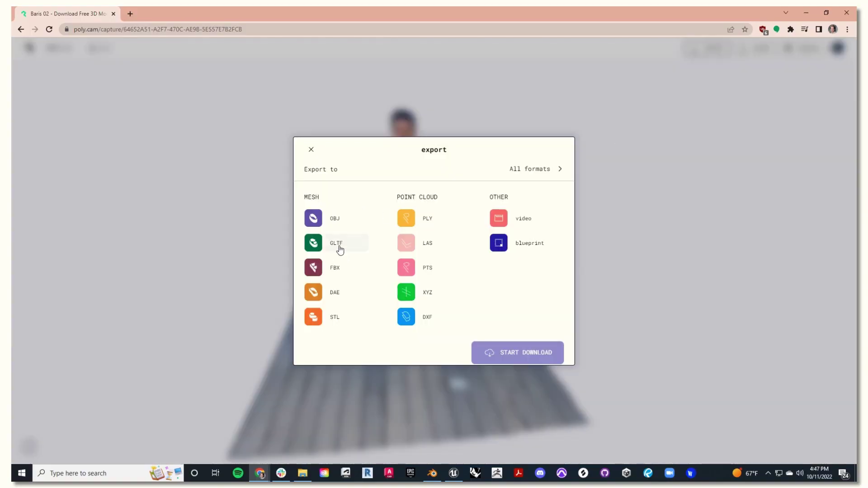
Download the human scan capture from Polycam in Chrome as a GLTF mesh
{"action": "left_click", "coordinate": [511, 357]}
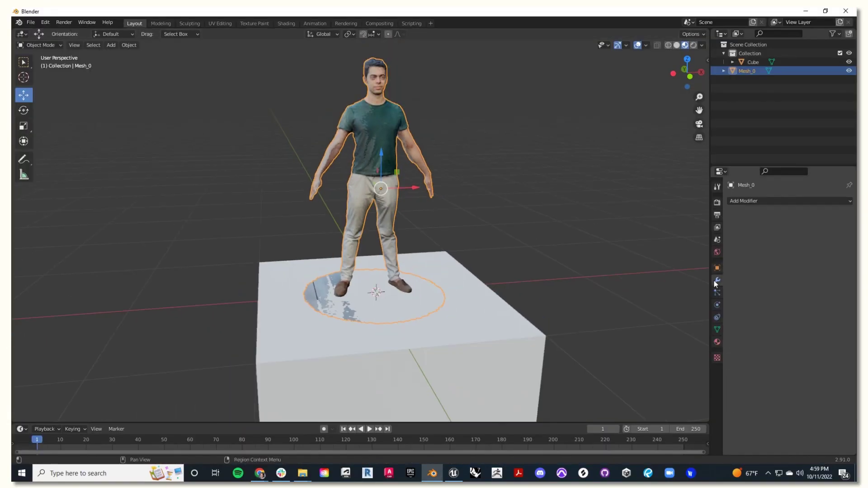
In Blender, cut the ground from the human scan with a Difference Boolean using the cube, apply it, and hide the cube
{"action": "left_click", "coordinate": [791, 201]}
{"action": "left_click", "coordinate": [838, 251]}
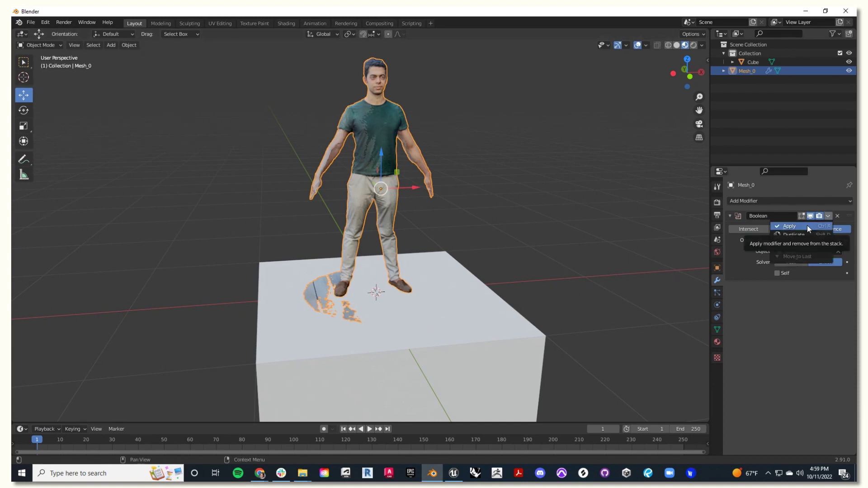
{"action": "left_click", "coordinate": [807, 225]}
{"action": "key", "text": "shift+h"}
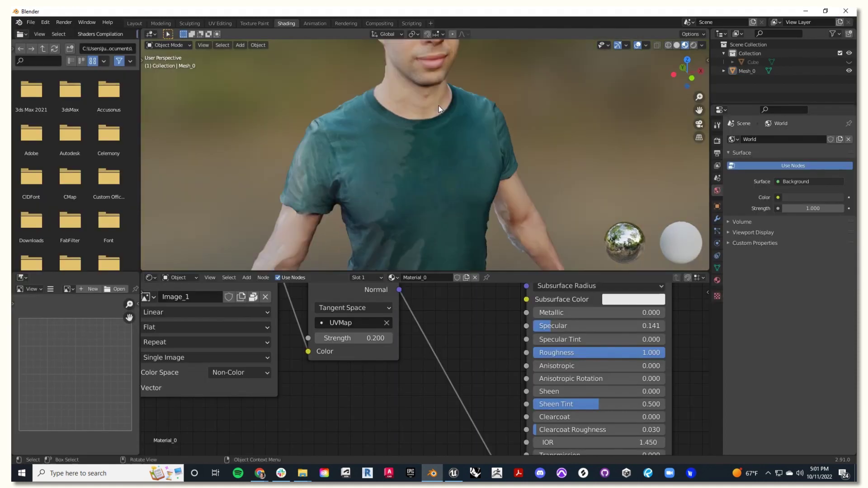
Smooth the rough surface of the human scan's T-shirt and body with the Smooth sculpt brush, adjusting the brush radius
{"action": "scroll", "coordinate": [453, 362], "scroll_direction": "down", "scroll_amount": 3}
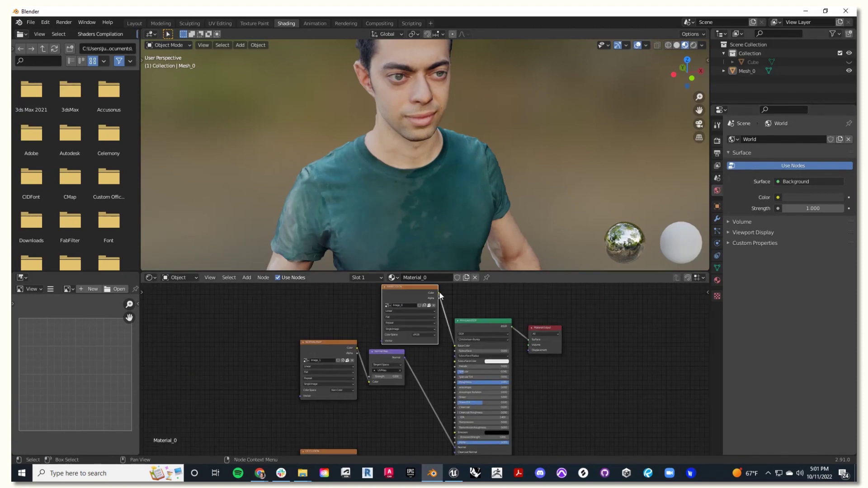
{"action": "scroll", "coordinate": [452, 361], "scroll_direction": "up", "scroll_amount": 3}
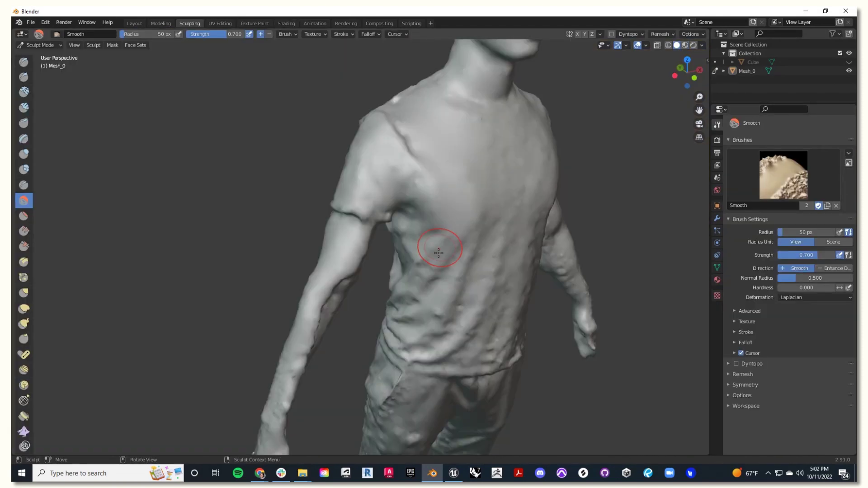
{"action": "left_click_drag", "start_coordinate": [438, 254], "coordinate": [436, 294]}
{"action": "mouse_move", "coordinate": [436, 294]}
{"action": "middle_mouse_down"}
{"action": "mouse_move", "coordinate": [250, 297]}
{"action": "mouse_move", "coordinate": [317, 254]}
{"action": "mouse_move", "coordinate": [310, 240]}
{"action": "middle_mouse_up"}
{"action": "scroll", "coordinate": [316, 253], "scroll_direction": "down", "scroll_amount": 3}
{"action": "key", "text": "f"}
{"action": "scroll", "coordinate": [310, 240], "scroll_direction": "up", "scroll_amount": 4}
{"action": "mouse_move", "coordinate": [218, 260]}
{"action": "middle_mouse_down"}
{"action": "mouse_move", "coordinate": [254, 175]}
{"action": "mouse_move", "coordinate": [344, 195]}
{"action": "mouse_move", "coordinate": [272, 181]}
{"action": "mouse_move", "coordinate": [489, 271]}
{"action": "middle_mouse_up"}
{"action": "scroll", "coordinate": [254, 175], "scroll_direction": "up", "scroll_amount": 3}
{"action": "scroll", "coordinate": [344, 195], "scroll_direction": "down", "scroll_amount": 3}
{"action": "key", "text": "f"}
{"action": "mouse_move", "coordinate": [498, 162]}
{"action": "middle_mouse_down"}
{"action": "mouse_move", "coordinate": [292, 238]}
{"action": "mouse_move", "coordinate": [411, 262]}
{"action": "mouse_move", "coordinate": [526, 235]}
{"action": "mouse_move", "coordinate": [512, 196]}
{"action": "mouse_move", "coordinate": [520, 197]}
{"action": "middle_mouse_up"}
{"action": "scroll", "coordinate": [411, 261], "scroll_direction": "down", "scroll_amount": 3}
Return the human scan to Object Mode with material preview shading, select it, and start exporting it as FBX
{"action": "key", "text": "ctrl+Tab"}
{"action": "left_click", "coordinate": [684, 45]}
{"action": "scroll", "coordinate": [486, 245], "scroll_direction": "down", "scroll_amount": 1}
{"action": "key", "text": "a"}
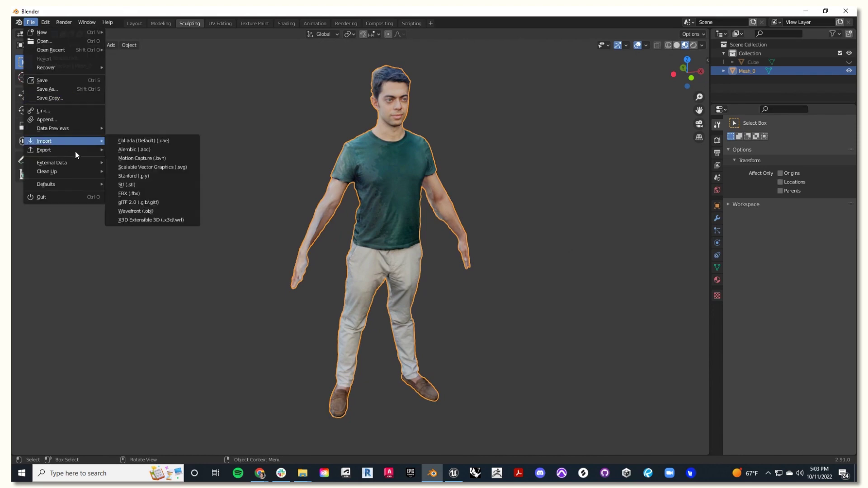
{"action": "left_click", "coordinate": [150, 202]}
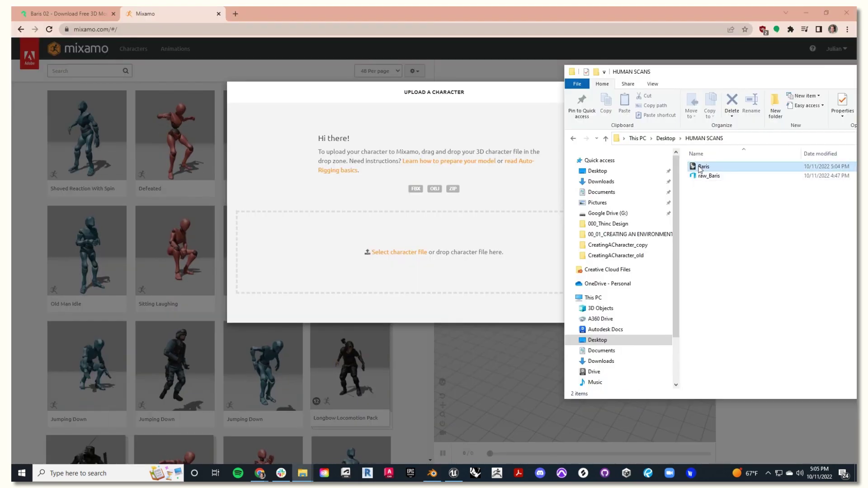
In Mixamo, upload the human scan file from the HUMAN SCANS folder and run the auto-rigger with the body markers placed
{"action": "left_click_drag", "start_coordinate": [631, 172], "coordinate": [357, 251]}
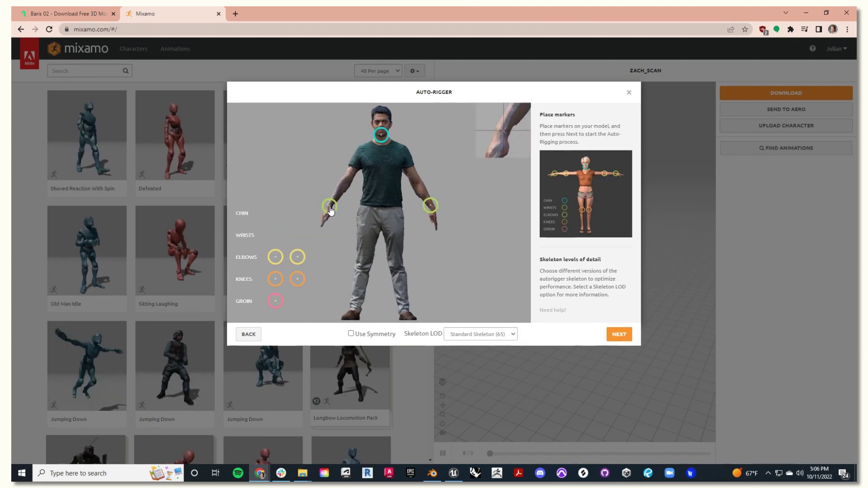
{"action": "left_click", "coordinate": [620, 335]}
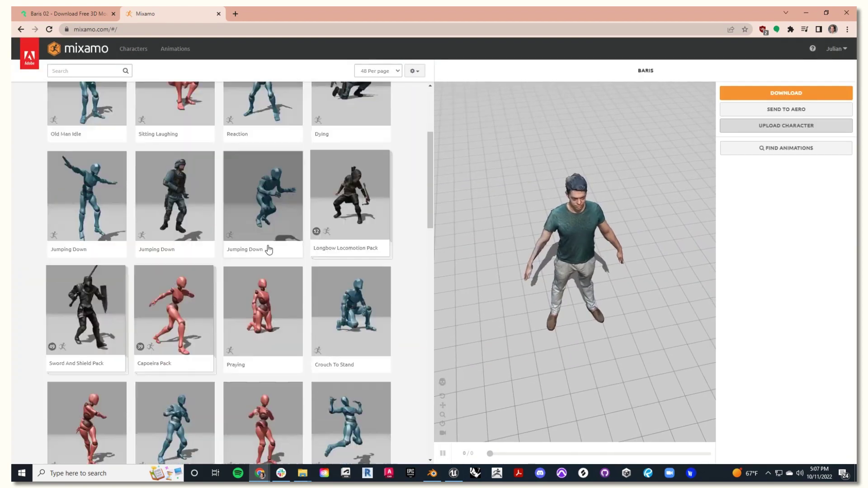
Apply the Rumba Dancing animation to the rigged character, check it from the front, and download it
{"action": "scroll", "coordinate": [269, 249], "scroll_direction": "down", "scroll_amount": 2}
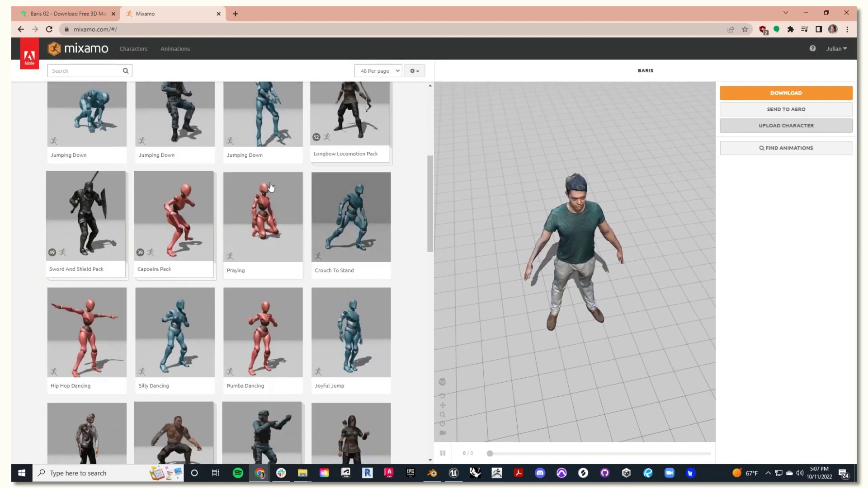
{"action": "left_click", "coordinate": [281, 395]}
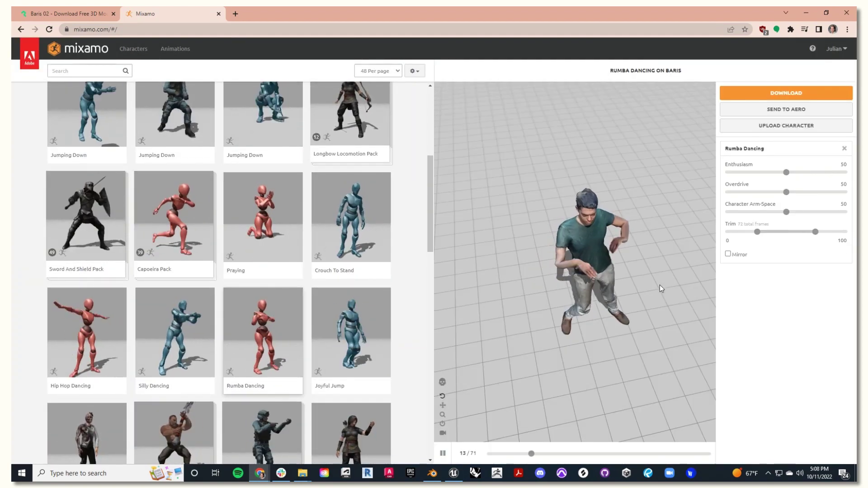
{"action": "left_click_drag", "start_coordinate": [587, 240], "coordinate": [574, 257]}
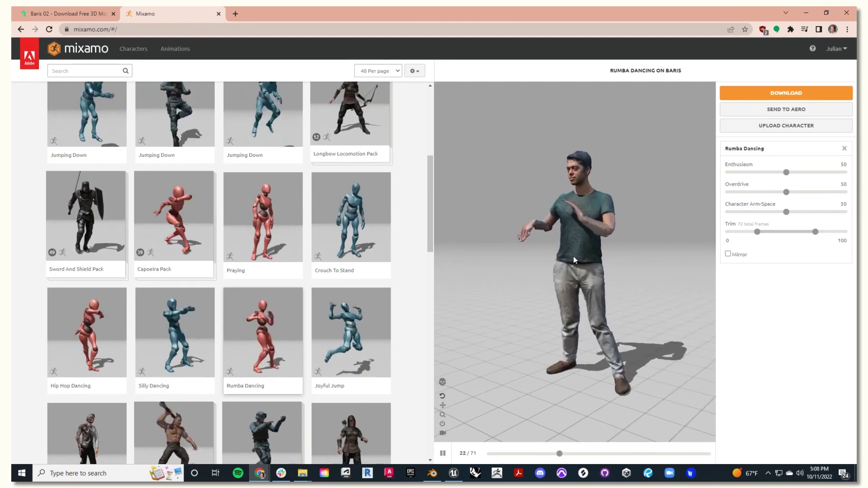
{"action": "left_click", "coordinate": [769, 94]}
{"action": "left_click", "coordinate": [556, 194]}
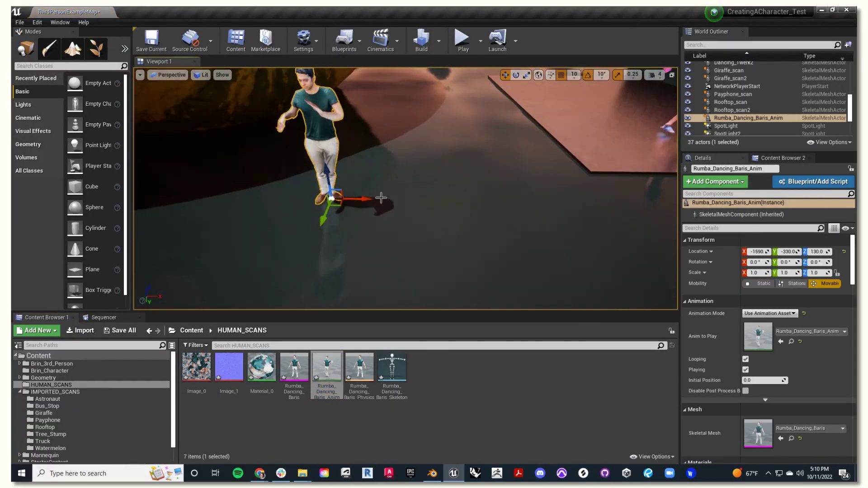
{"action": "scroll", "coordinate": [381, 197], "scroll_direction": "down", "scroll_amount": 4}
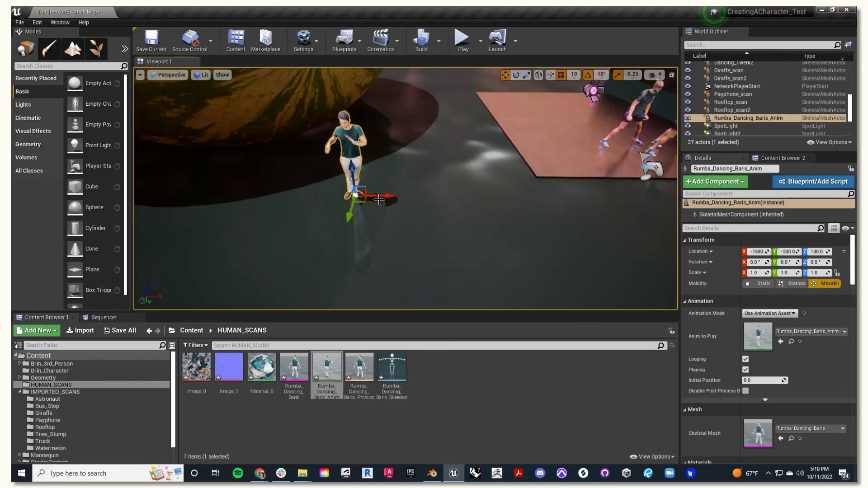
Duplicate the Rumba Dancing character and place the copy beside the original in front of the watermelon, at X -1510, Y -400
{"action": "left_click_drag", "start_coordinate": [387, 196], "coordinate": [428, 196], "text": "alt"}
{"action": "left_click_drag", "start_coordinate": [393, 211], "coordinate": [395, 200]}
{"action": "right_click_drag", "start_coordinate": [461, 182], "coordinate": [481, 217]}
{"action": "scroll", "coordinate": [462, 181], "scroll_direction": "down", "scroll_amount": 3}
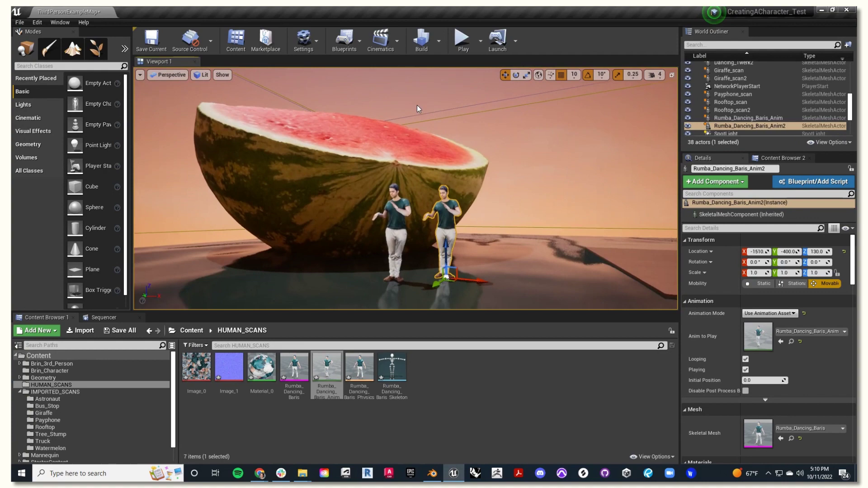
Play the level and run the character toward the watermelon to check the pair of Rumba dancers
{"action": "left_click", "coordinate": [463, 38]}
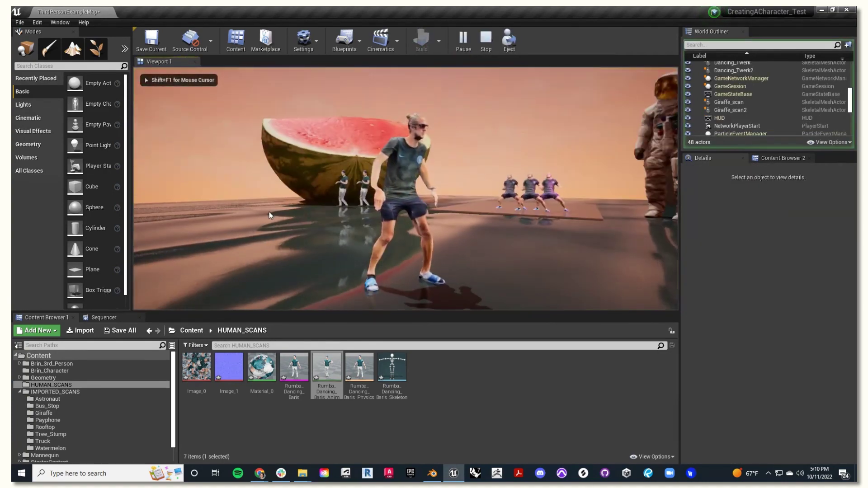
{"action": "key", "text": "w"}
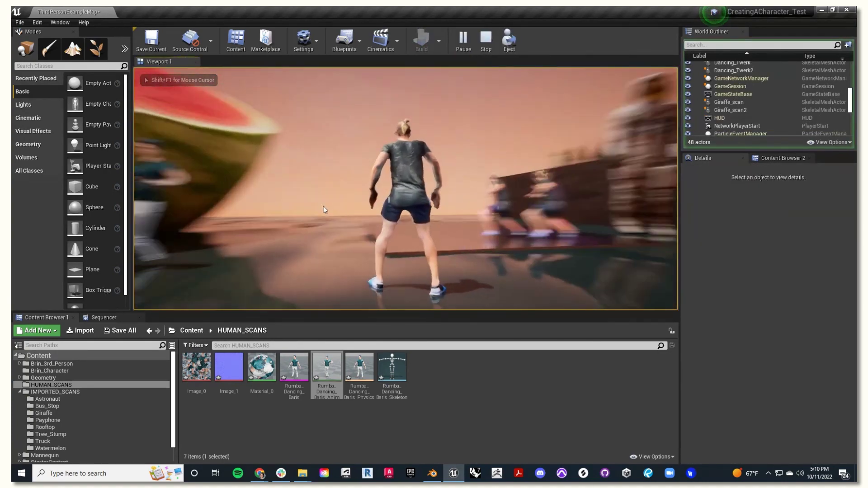
{"action": "key", "text": "w"}
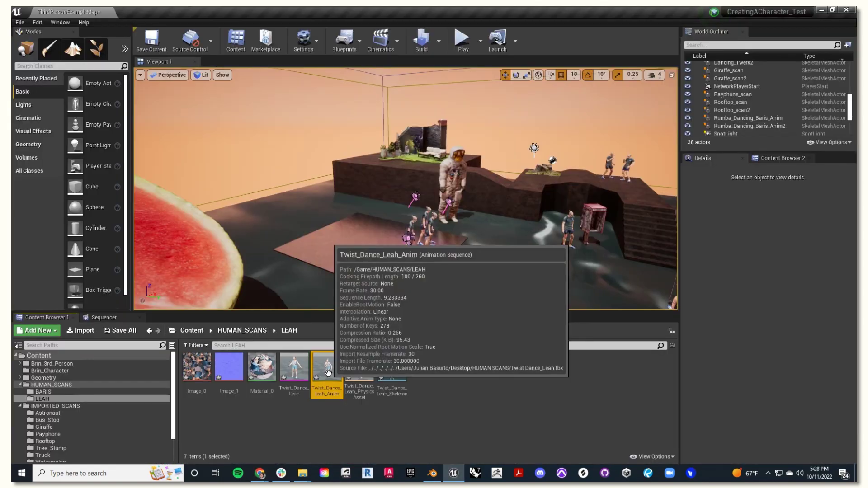
Place the Twist Dance animated human scan in front of the rooftop scan at X -20, Y -1160, Z 420
{"action": "left_click_drag", "start_coordinate": [325, 371], "coordinate": [401, 161]}
{"action": "key", "text": "f"}
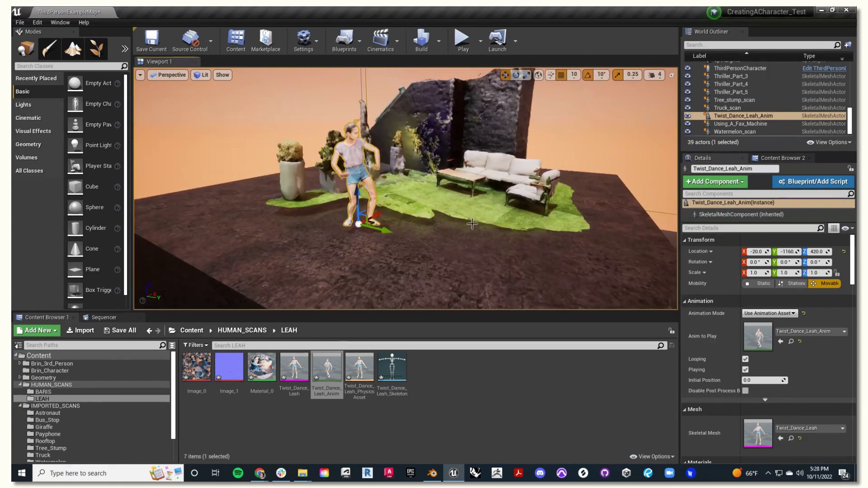
{"action": "scroll", "coordinate": [488, 225], "scroll_direction": "up", "scroll_amount": 5}
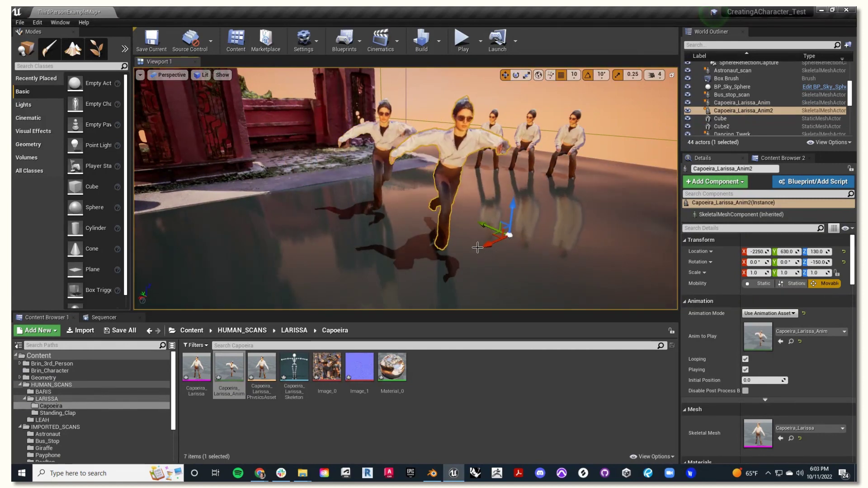
Shift the duplicated Capoeira dancer near the bus stop, and place the Breakdance Uprock Var 2 animated scan in front of the rooftop scan
{"action": "left_click_drag", "start_coordinate": [478, 248], "coordinate": [535, 230]}
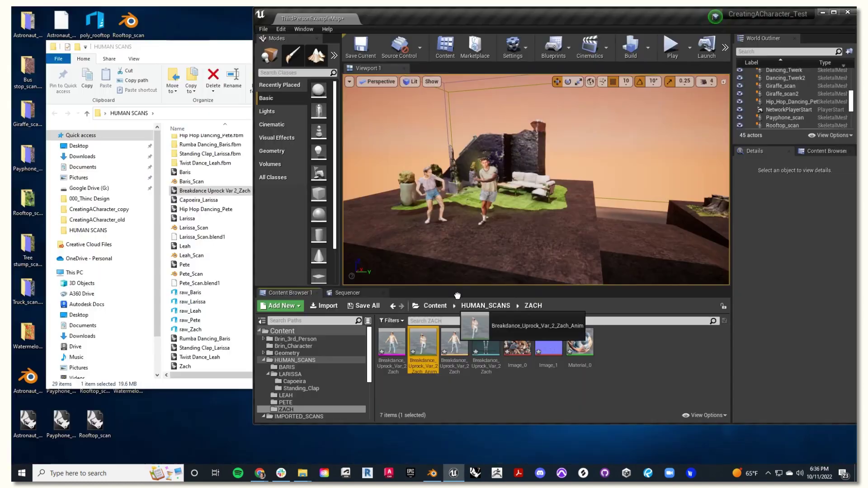
{"action": "left_click", "coordinate": [510, 190]}
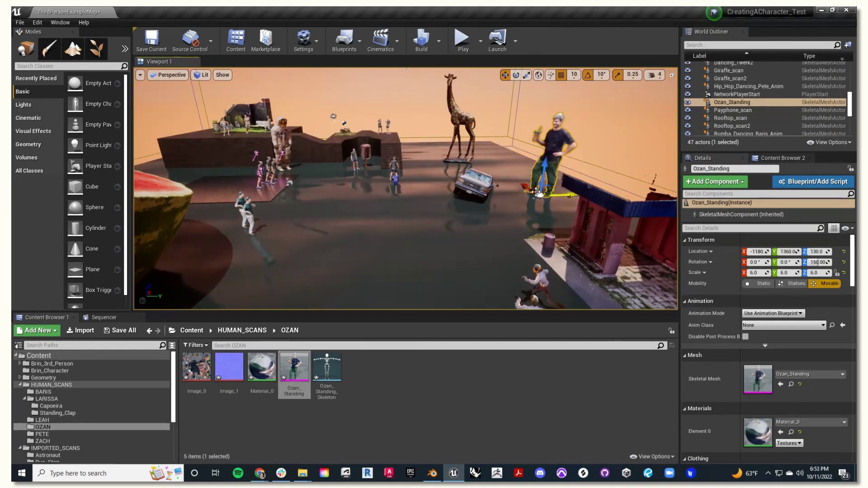
Move the large standing human scan at the truck to X -1280, and save the current level
{"action": "mouse_move", "coordinate": [530, 194]}
{"action": "right_mouse_down"}
{"action": "mouse_move", "coordinate": [560, 189]}
{"action": "mouse_move", "coordinate": [536, 197]}
{"action": "right_mouse_up"}
{"action": "right_click_drag", "start_coordinate": [573, 221], "coordinate": [585, 207]}
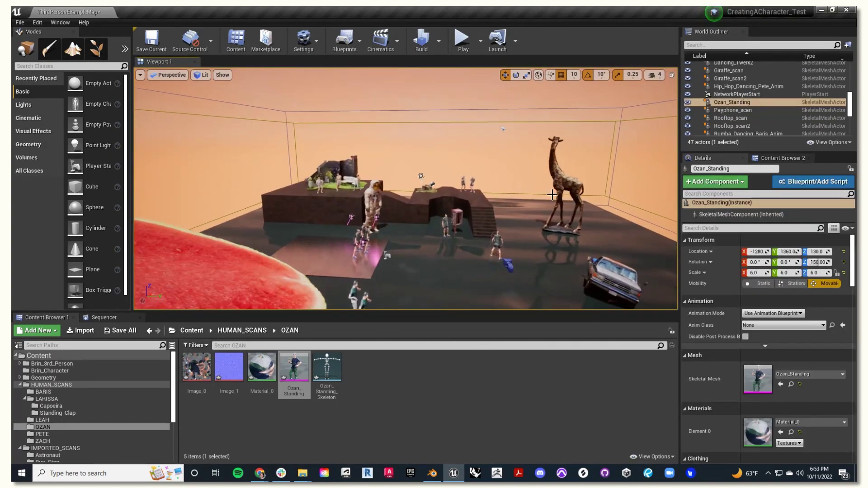
{"action": "left_click", "coordinate": [552, 195]}
{"action": "left_click", "coordinate": [20, 23]}
{"action": "left_click", "coordinate": [48, 100]}
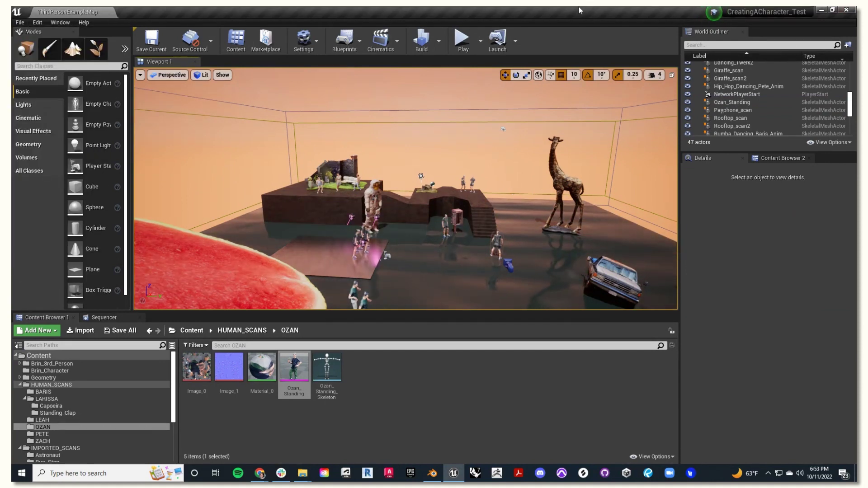
Play the level and run the character past the giraffe, truck and bus stop to check the giant standing scan and Capoeira dancers
{"action": "left_click", "coordinate": [472, 51]}
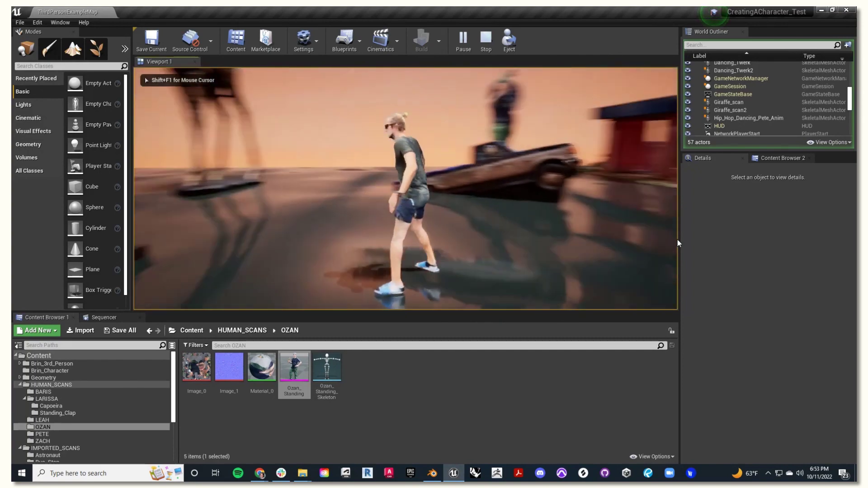
{"action": "key", "text": "w"}
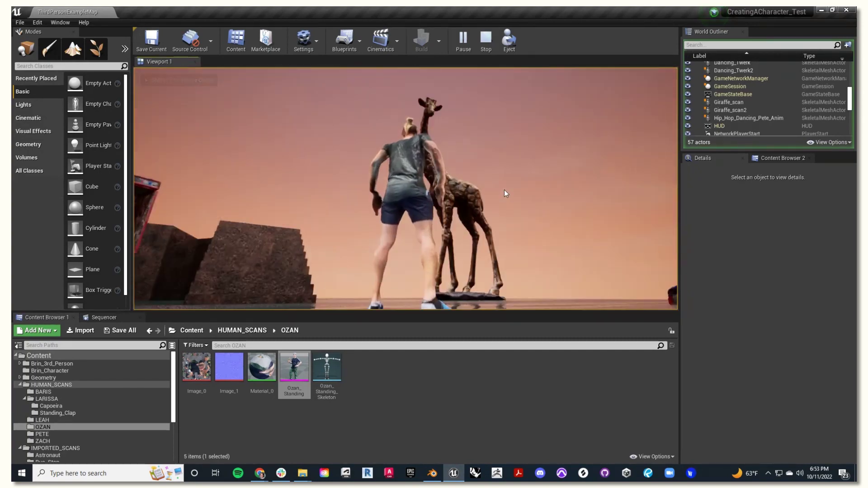
{"action": "key", "text": "w"}
{"action": "key", "text": "w"}
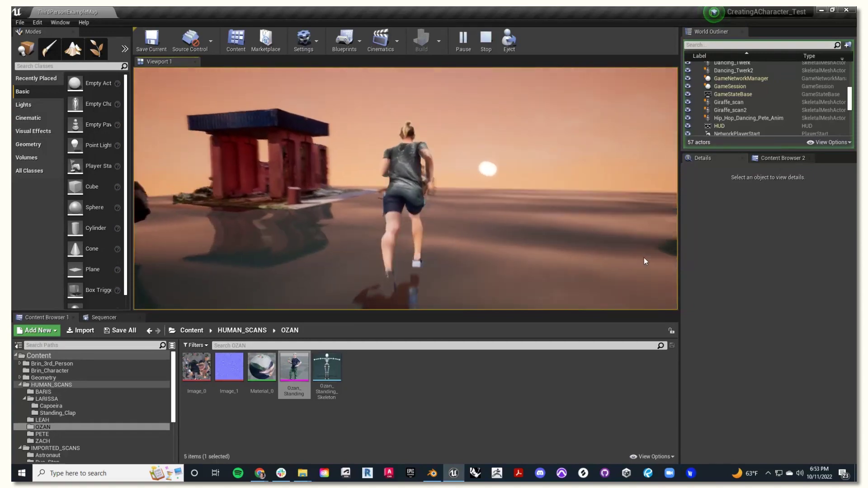
{"action": "key", "text": "w"}
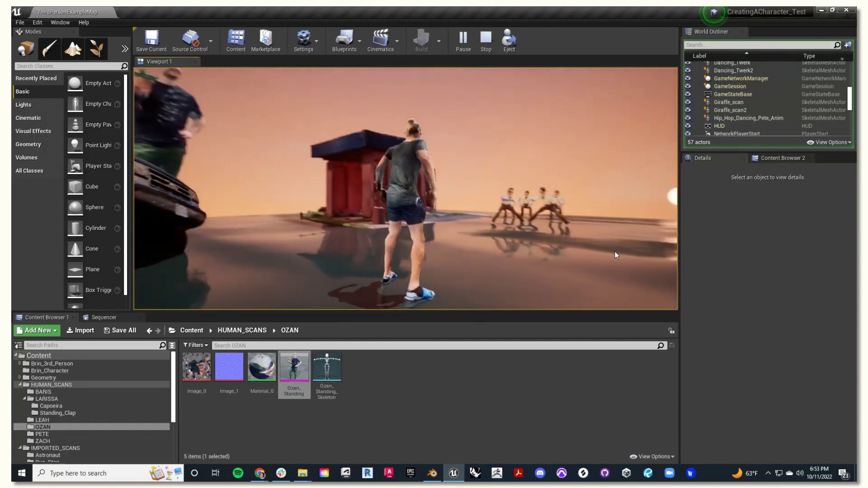
{"action": "key", "text": "w"}
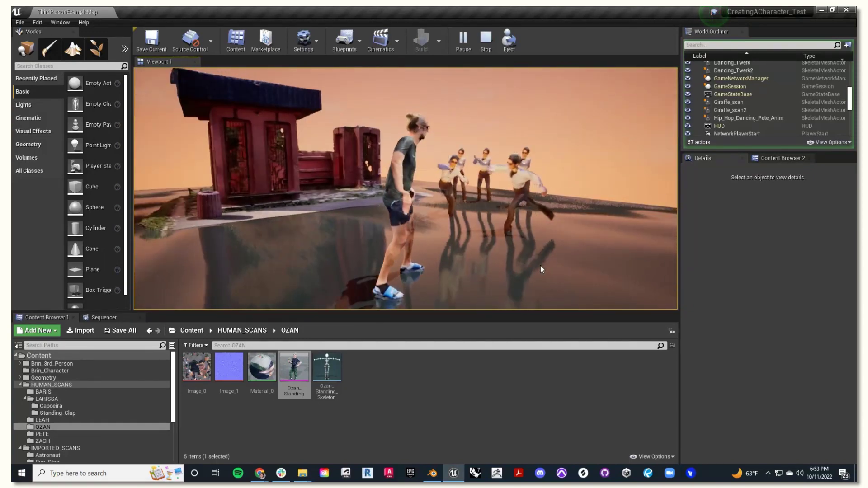
{"action": "key", "text": "w"}
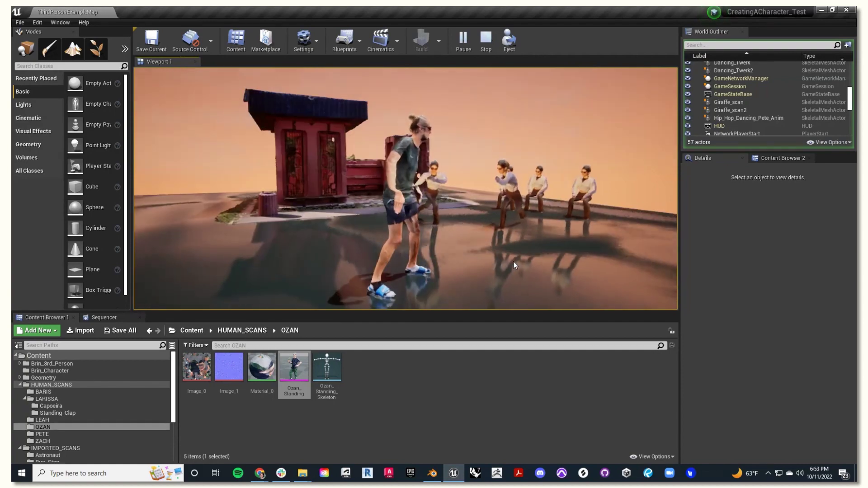
{"action": "key", "text": "w"}
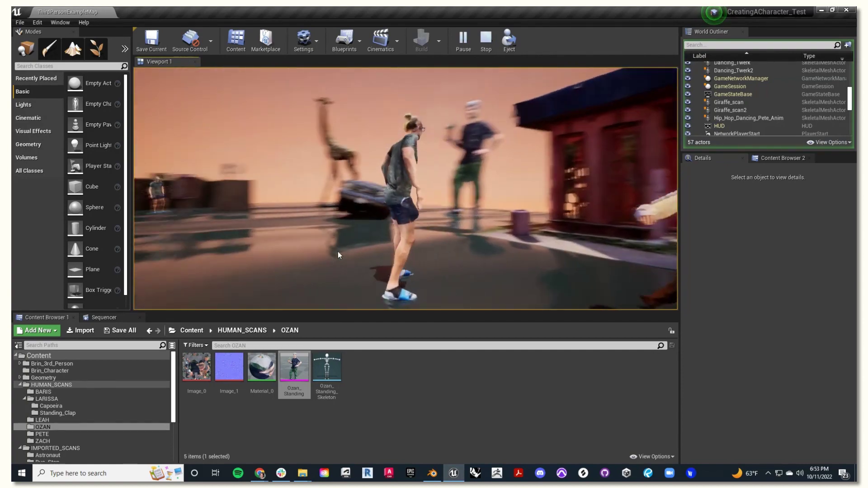
{"action": "key", "text": "w"}
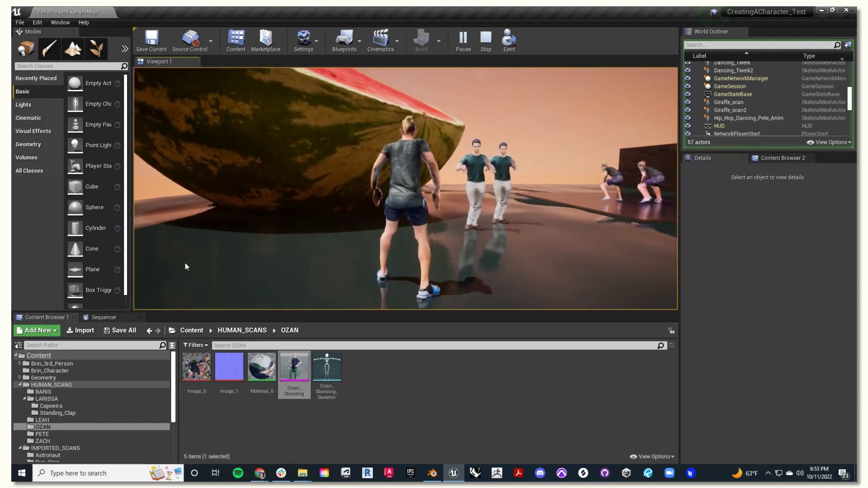
Run the character from the watermelon past the dance floor and astronaut, then across the raised platform by the tree stump to the rooftop
{"action": "key", "text": "w"}
{"action": "key", "text": "w"}
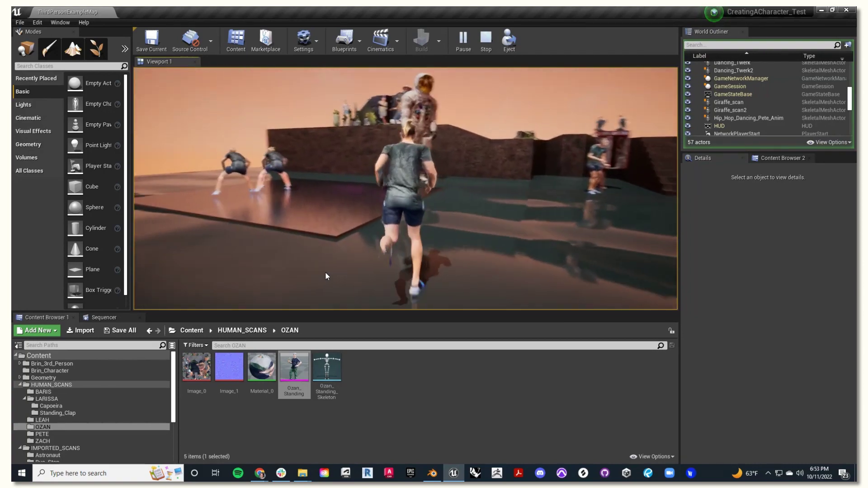
{"action": "key", "text": "w"}
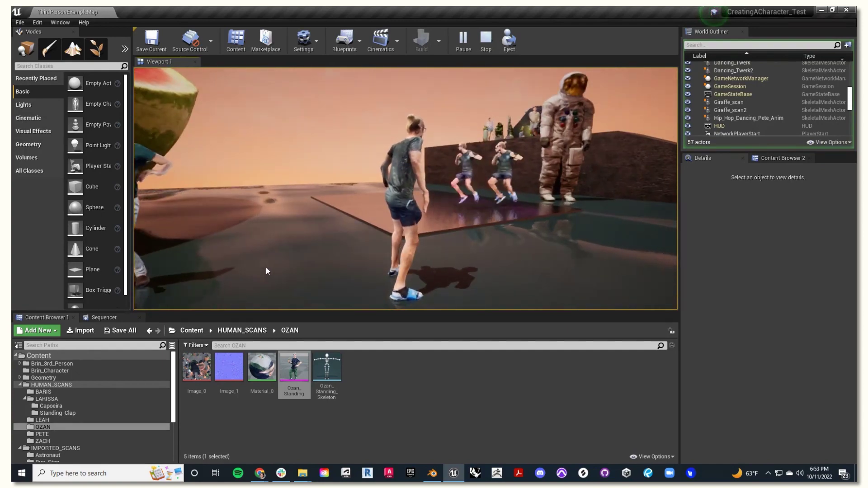
{"action": "key", "text": "w"}
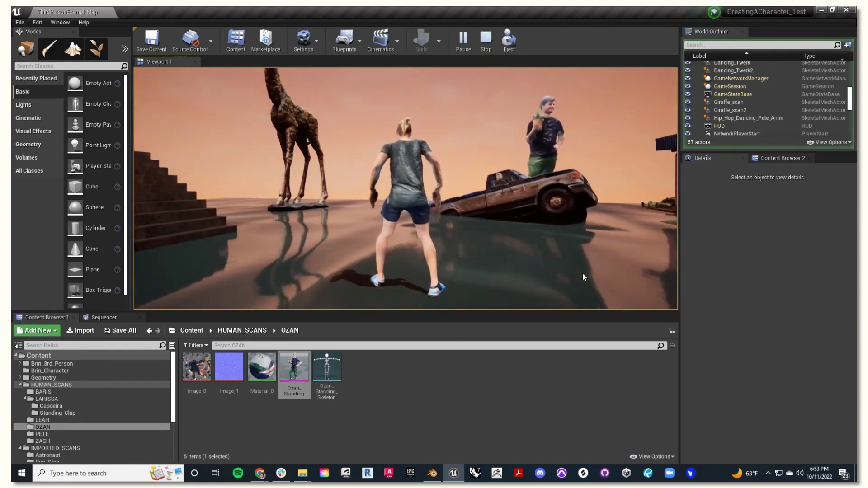
{"action": "key", "text": "w"}
{"action": "key", "text": "w"}
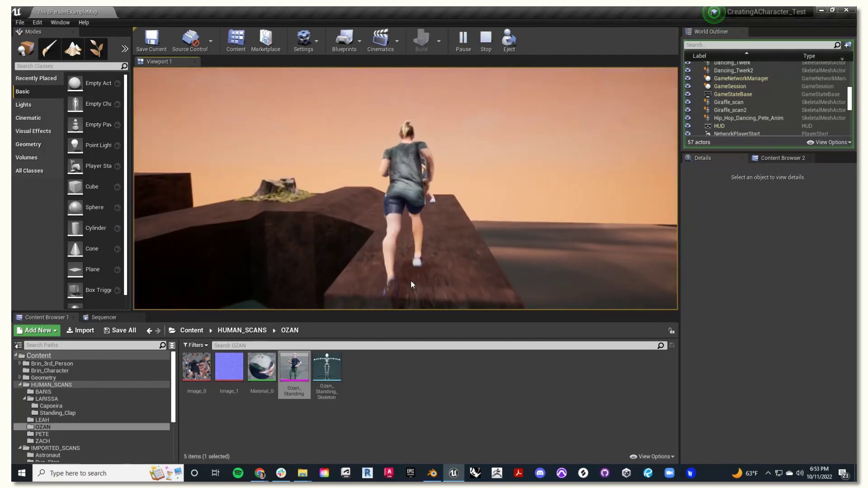
{"action": "key", "text": "w"}
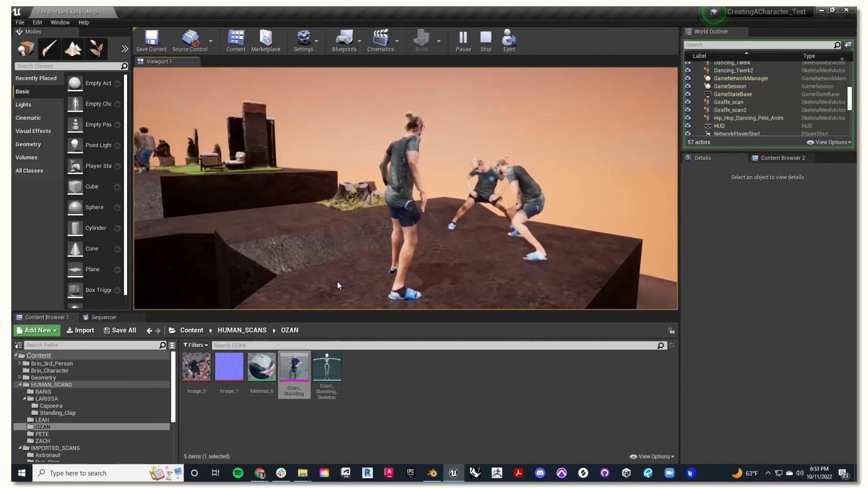
{"action": "key", "text": "w"}
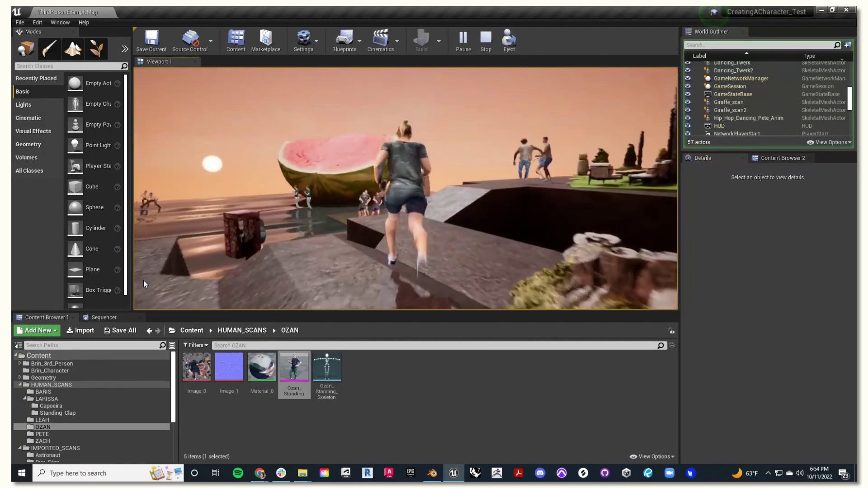
{"action": "key", "text": "w"}
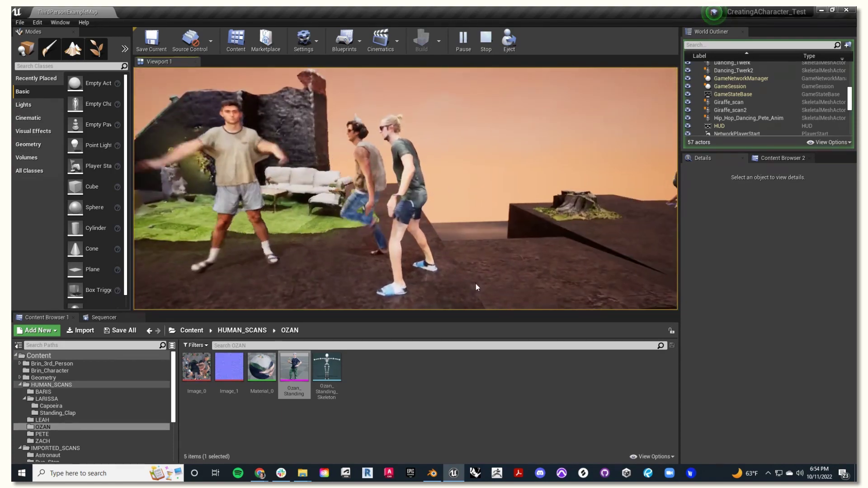
Walk the character among the three dancing human scans in front of the rooftop garden to check their animations
{"action": "key", "text": "s"}
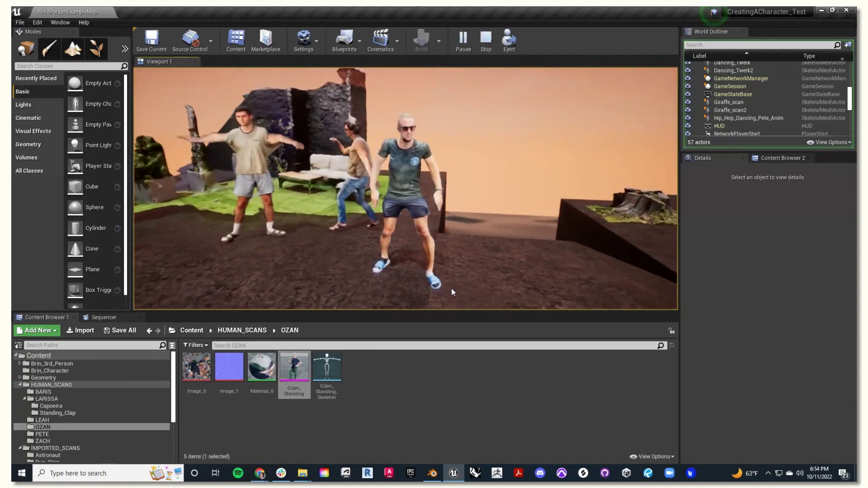
{"action": "key", "text": "a"}
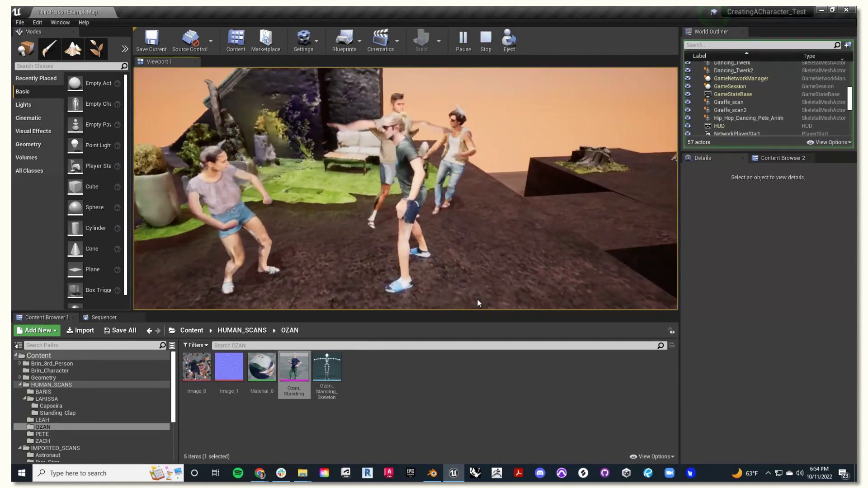
{"action": "key", "text": "w"}
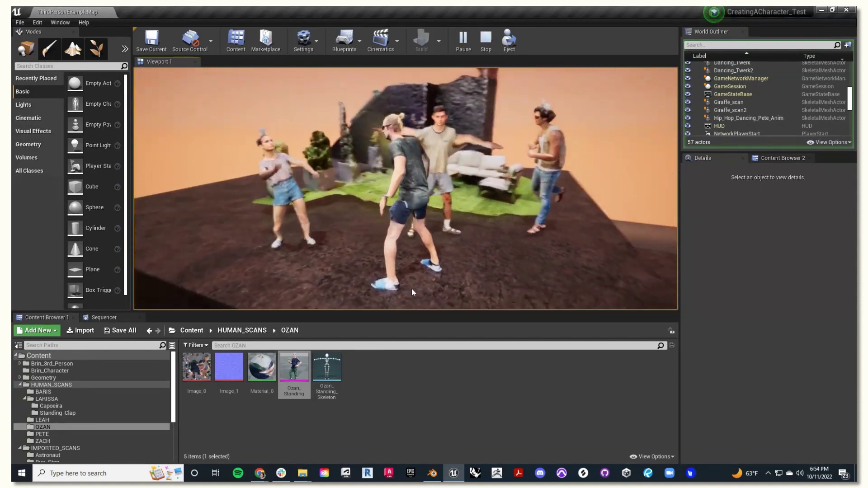
{"action": "key", "text": "w"}
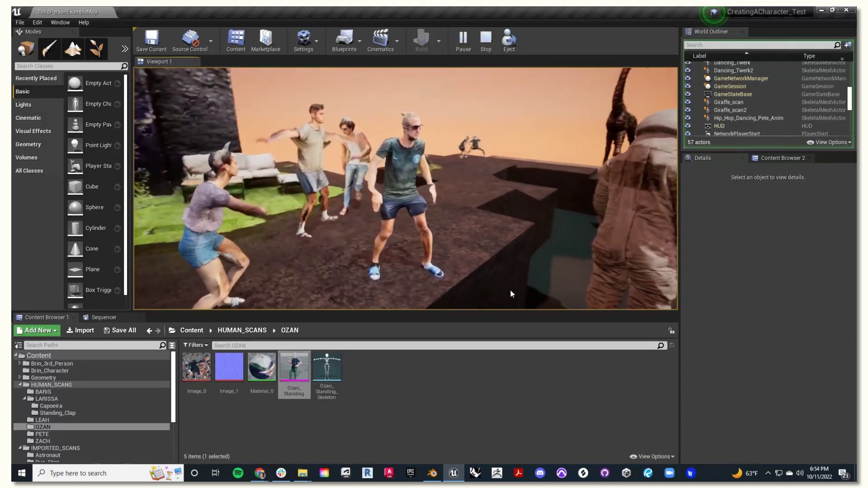
Jump the character off the platform onto the dance floor and run past the truck to the clapping and Capoeira dancers
{"action": "key", "text": "w"}
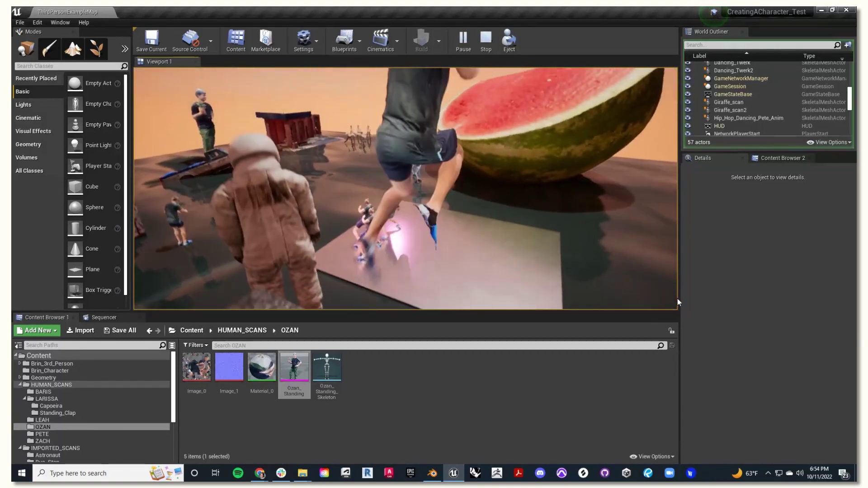
{"action": "key", "text": "w"}
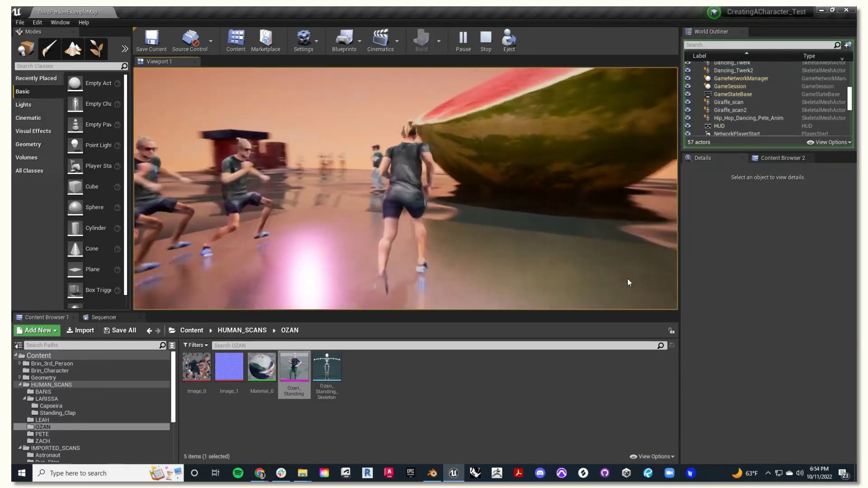
{"action": "key", "text": "w"}
{"action": "key", "text": "space"}
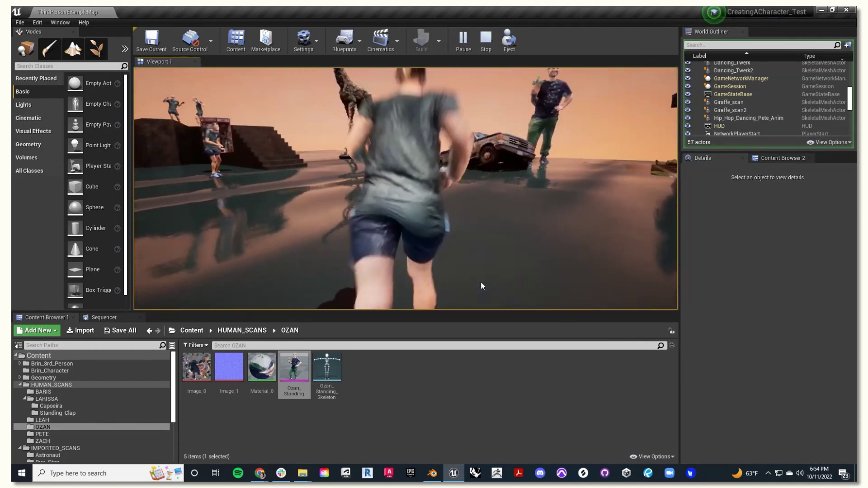
{"action": "key", "text": "w"}
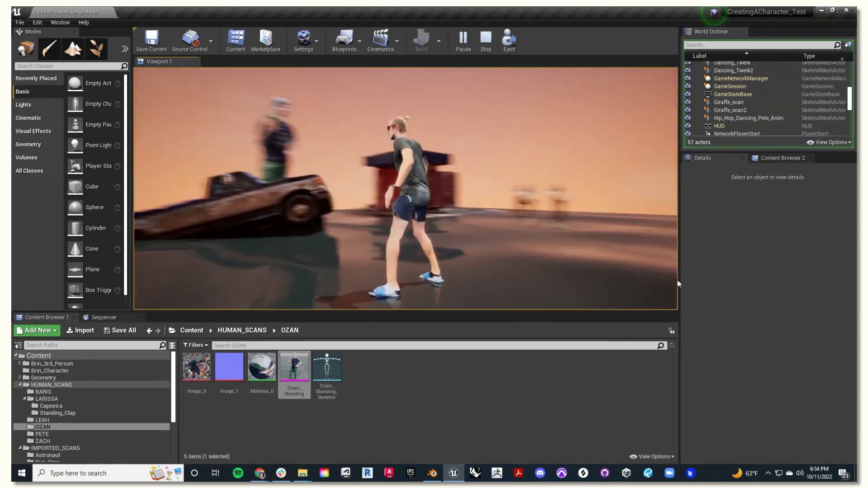
{"action": "key", "text": "w"}
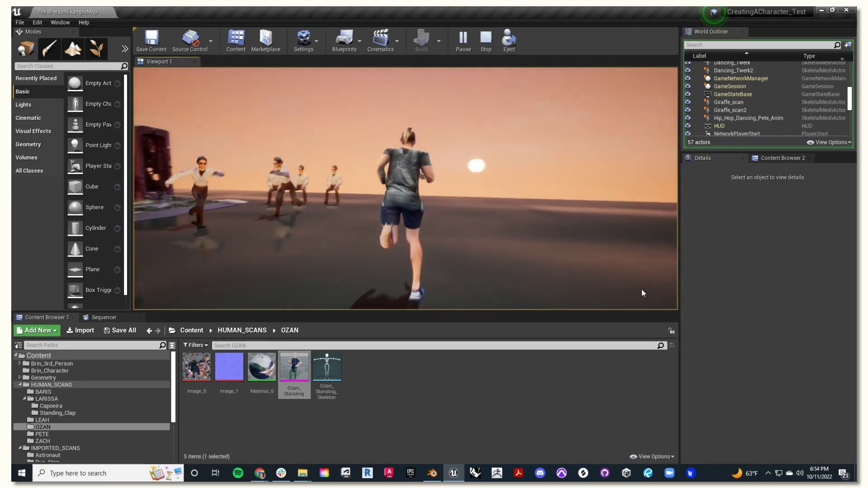